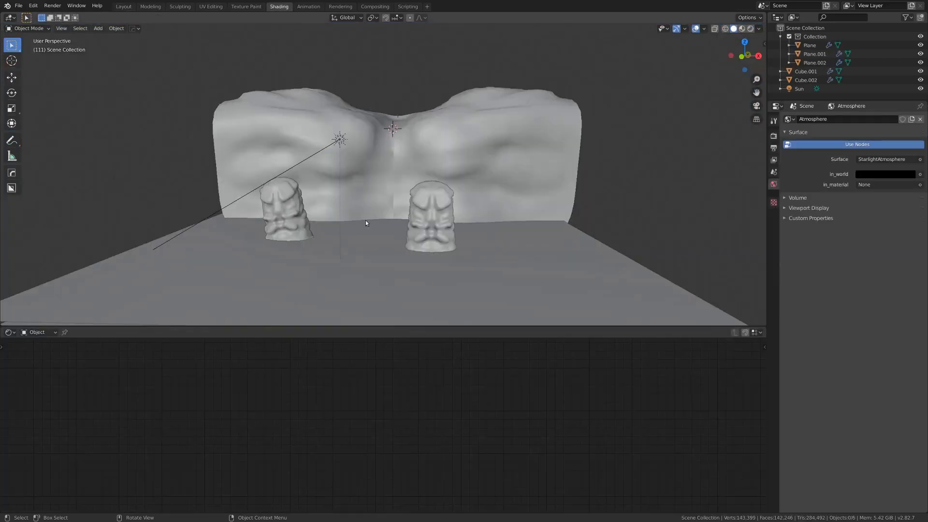
# Step: Enlarge the 3D viewport over the node editor and switch it to rendered shading
pyautogui.moveTo(365, 220); pyautogui.dragTo(404, 238, button='middle')
pyautogui.moveTo(414, 325); pyautogui.dragTo(411, 411)
pyautogui.scroll(5, 379, 327)
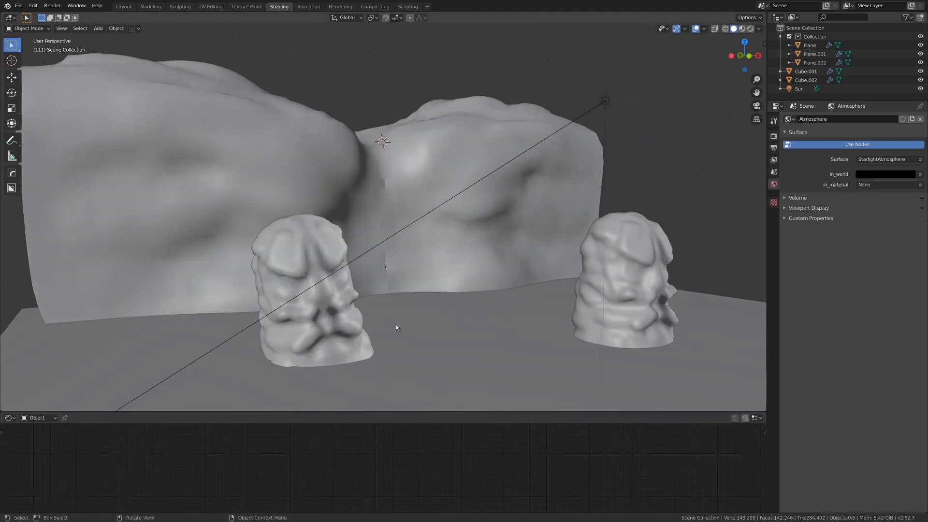
pyautogui.press('z')
pyautogui.click(450, 274)
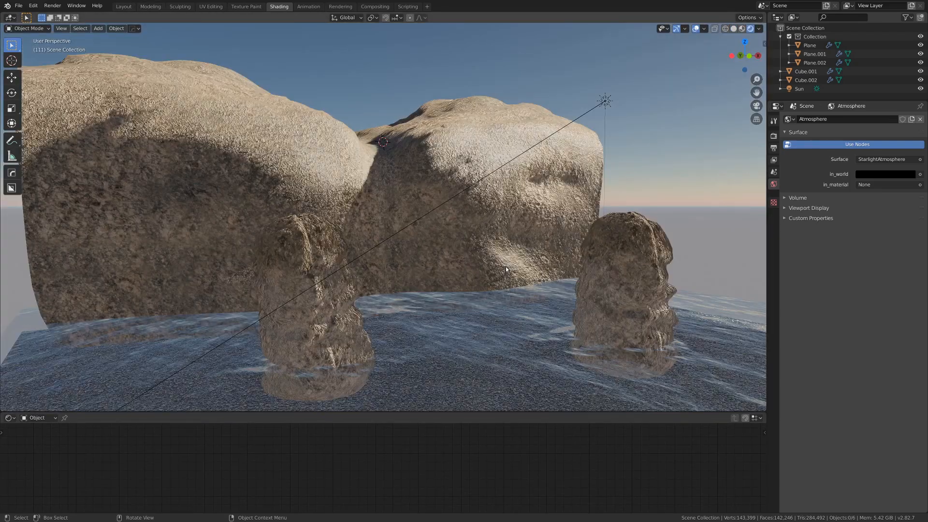
pyautogui.moveTo(506, 269); pyautogui.dragTo(429, 277, button='middle')
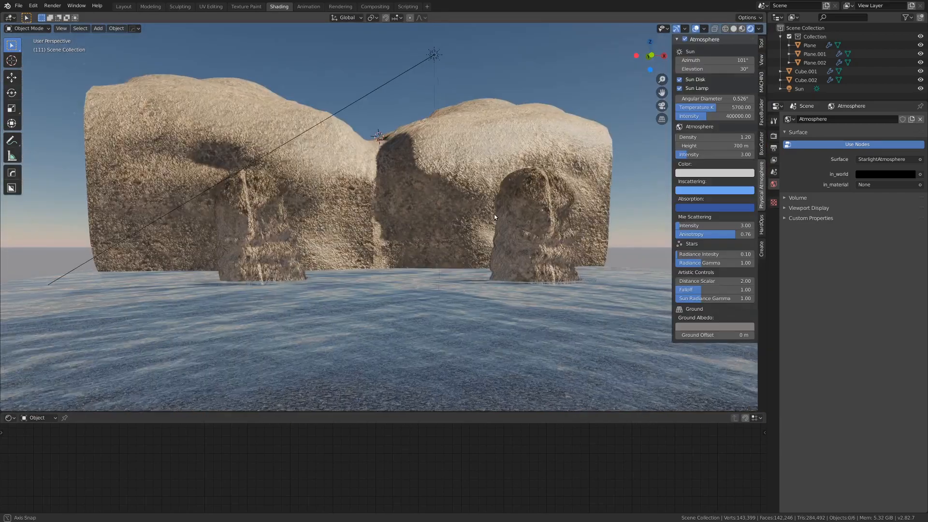
pyautogui.moveTo(494, 216); pyautogui.dragTo(362, 317, button='middle')
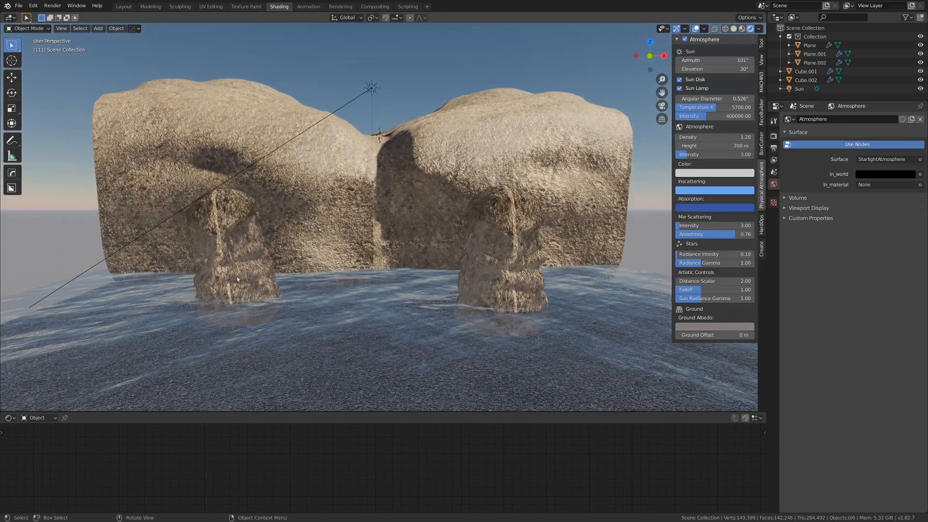
# Step: Import cloud alpha4.png from the textures folder as an image plane
pyautogui.click(423, 138)
pyautogui.moveTo(425, 140); pyautogui.dragTo(413, 240, button='middle')
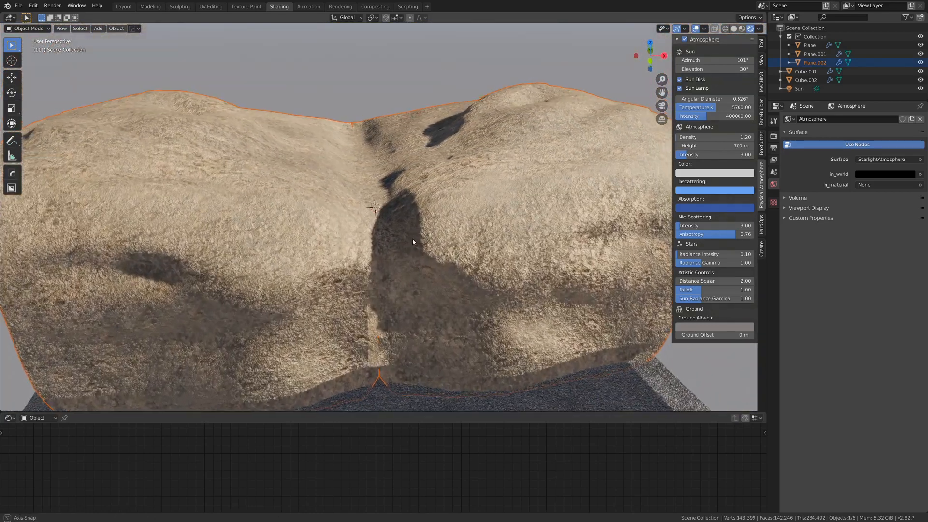
pyautogui.hotkey('alt', 'a')
pyautogui.scroll(-1, 431, 174)
pyautogui.scroll(3, 454, 187)
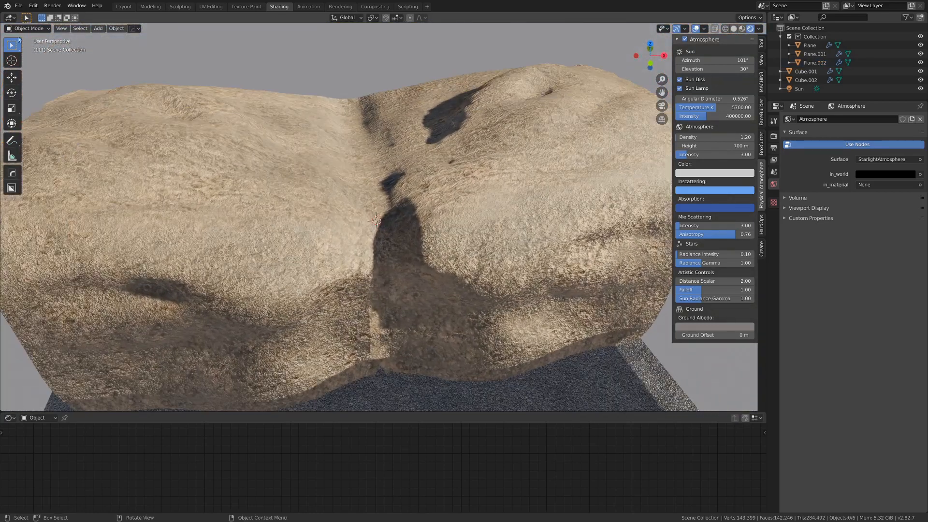
pyautogui.click(18, 6)
pyautogui.moveTo(35, 122)
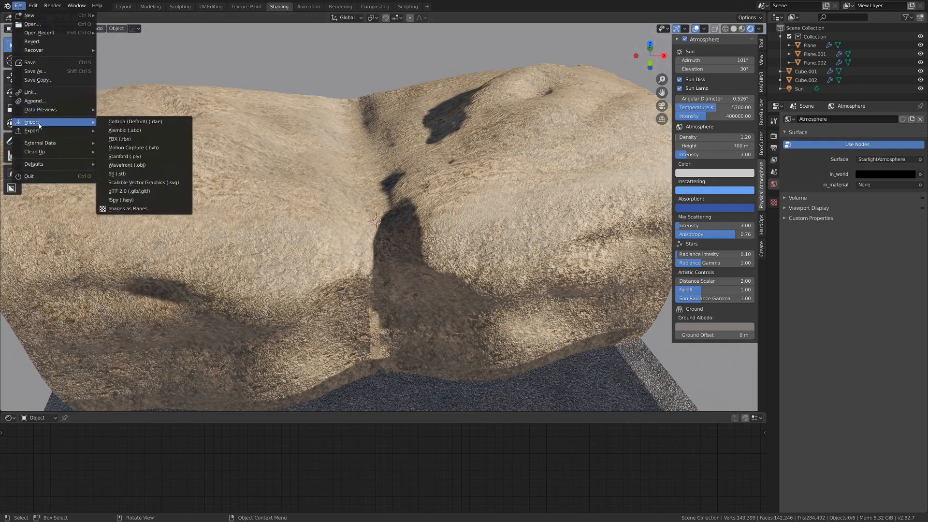
pyautogui.click(126, 208)
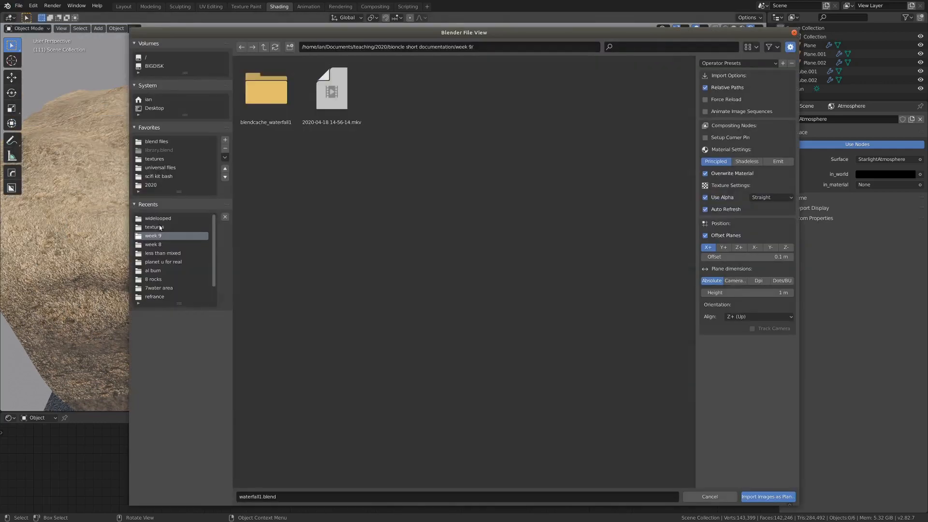
pyautogui.click(154, 227)
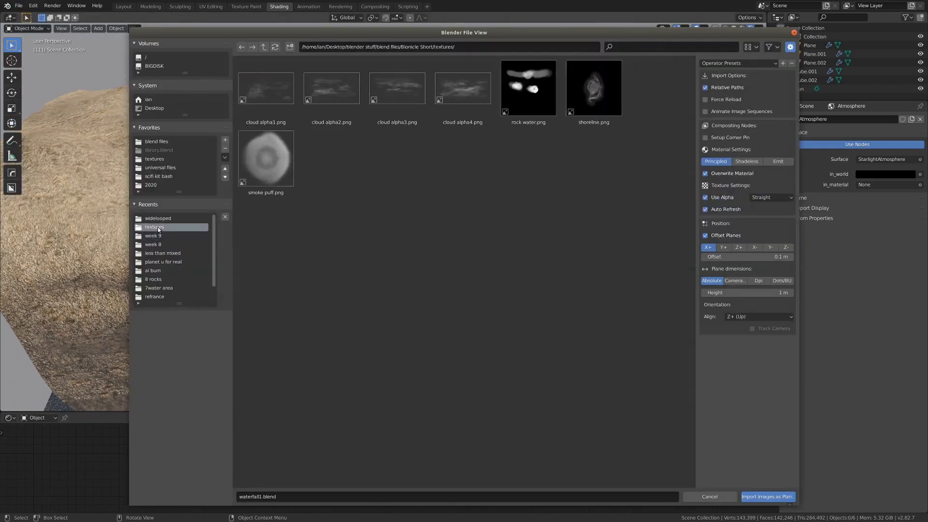
pyautogui.doubleClick(454, 93)
# Step: Rotate the cloud plane 90 degrees in top view and scale it up
pyautogui.scroll(5, 415, 194)
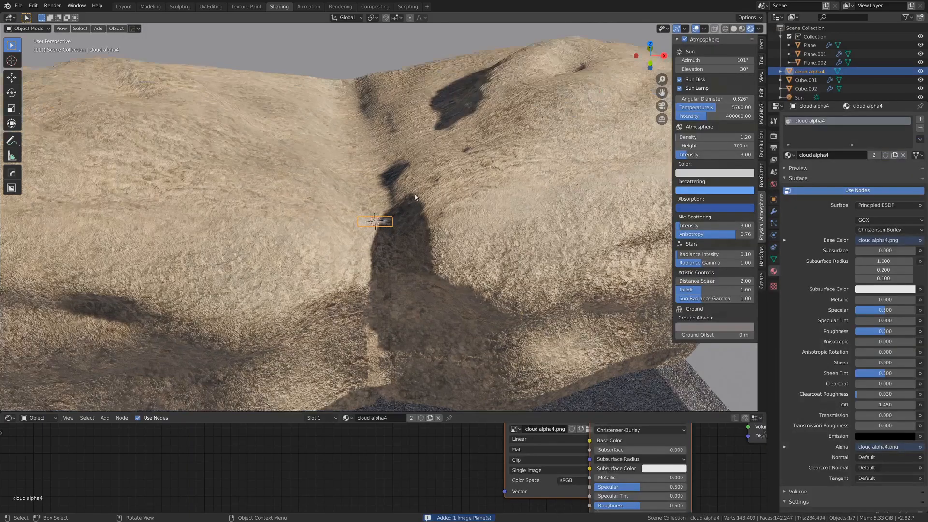
pyautogui.moveTo(403, 211); pyautogui.dragTo(426, 231, button='middle')
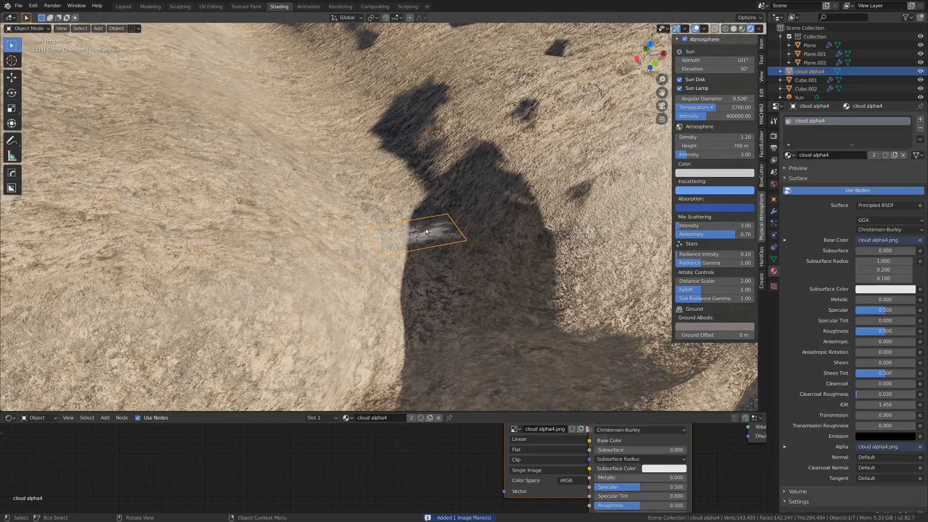
pyautogui.moveTo(499, 206); pyautogui.dragTo(489, 220, button='middle')
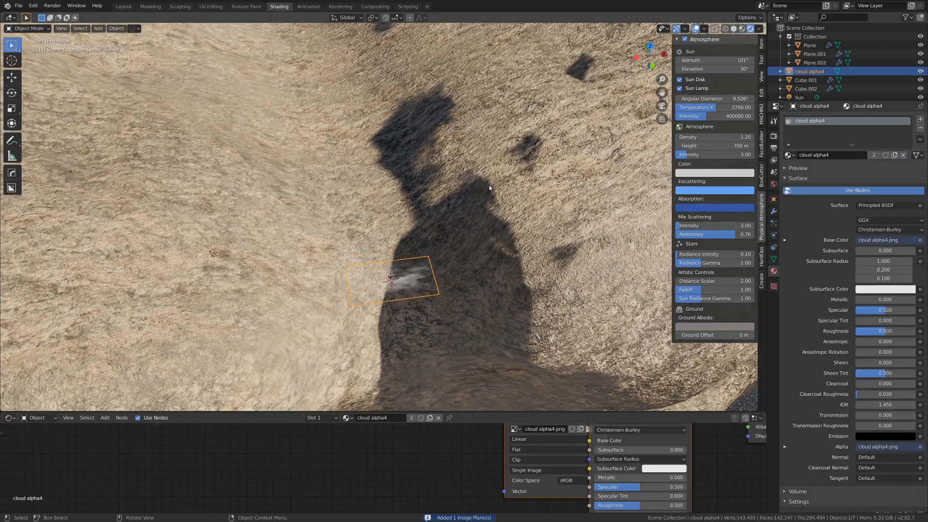
pyautogui.press('KP_7')
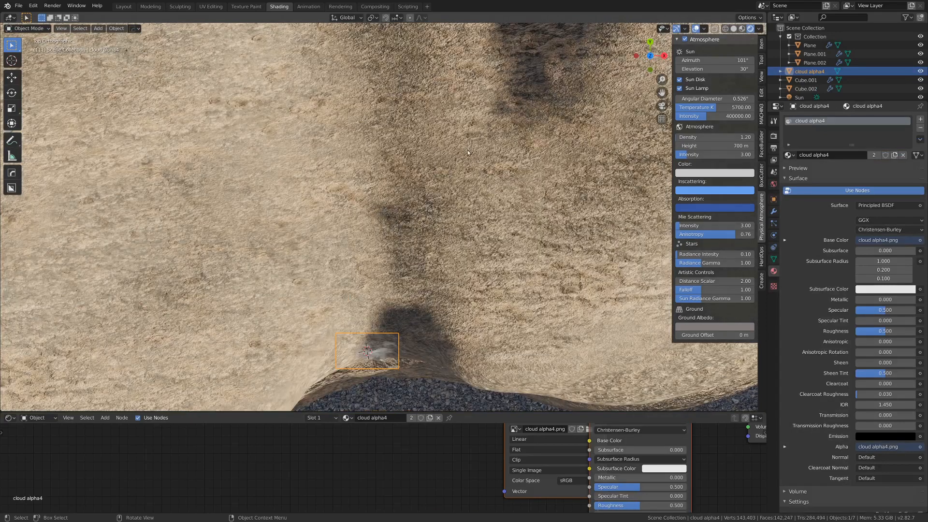
pyautogui.write('r90')
pyautogui.press('Return')
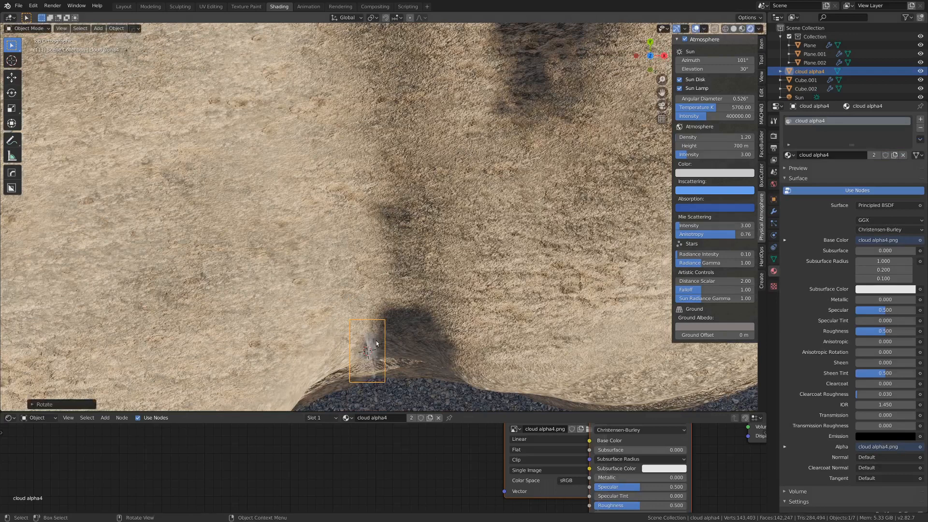
pyautogui.press('s')
pyautogui.click(439, 283)
# Step: Move the cloud plane into the shadowed gap between the cliffs and narrow it along the global X axis
pyautogui.moveTo(439, 283); pyautogui.dragTo(302, 268, button='middle')
pyautogui.press('g')
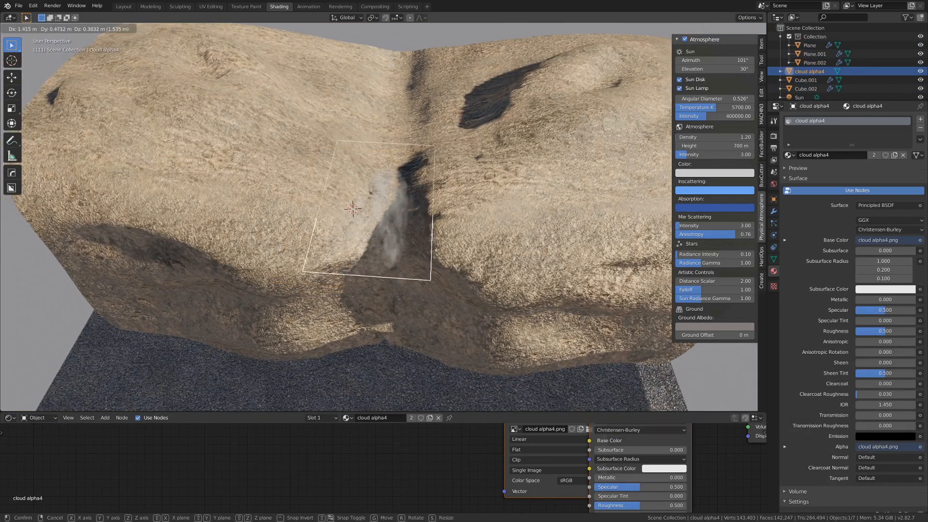
pyautogui.click(363, 242)
pyautogui.moveTo(363, 242); pyautogui.dragTo(504, 210, button='middle')
pyautogui.press('s')
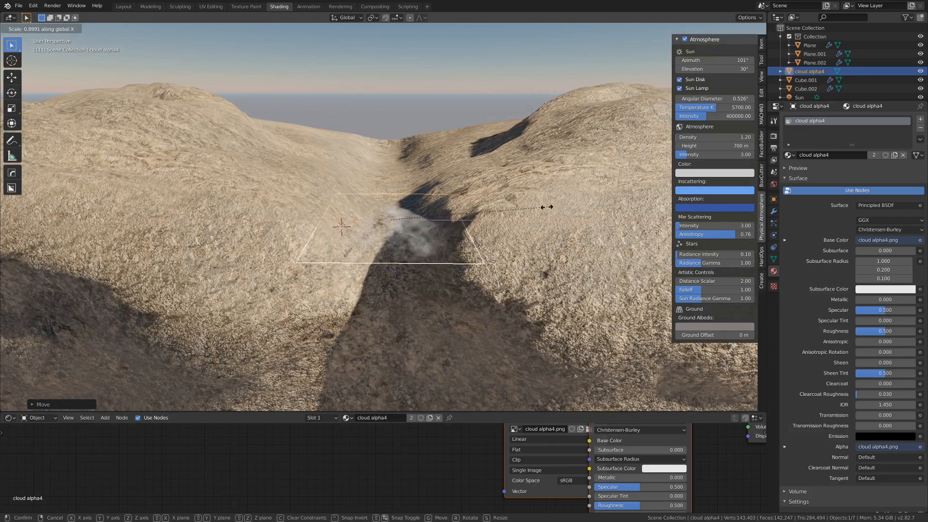
pyautogui.click(495, 211)
# Step: Tilt the cloud plane freely with trackball rotation so it slopes down the gap in the cliff
pyautogui.moveTo(494, 210); pyautogui.dragTo(438, 247, button='middle')
pyautogui.press('r')
pyautogui.press('r')
pyautogui.click(442, 193)
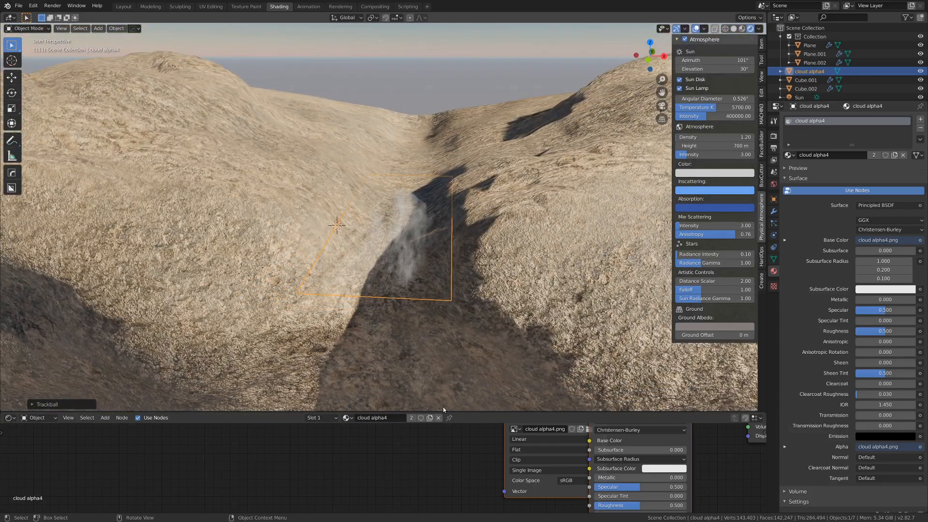
# Step: Enlarge the node editor and spread the image texture and Principled BSDF nodes apart
pyautogui.moveTo(448, 413); pyautogui.dragTo(448, 333)
pyautogui.scroll(-2, 404, 421)
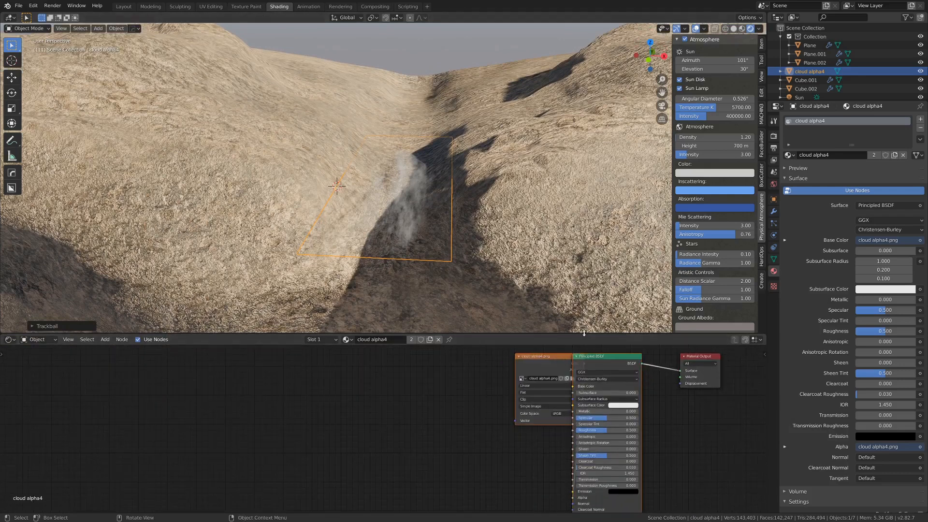
pyautogui.moveTo(538, 362); pyautogui.dragTo(517, 368)
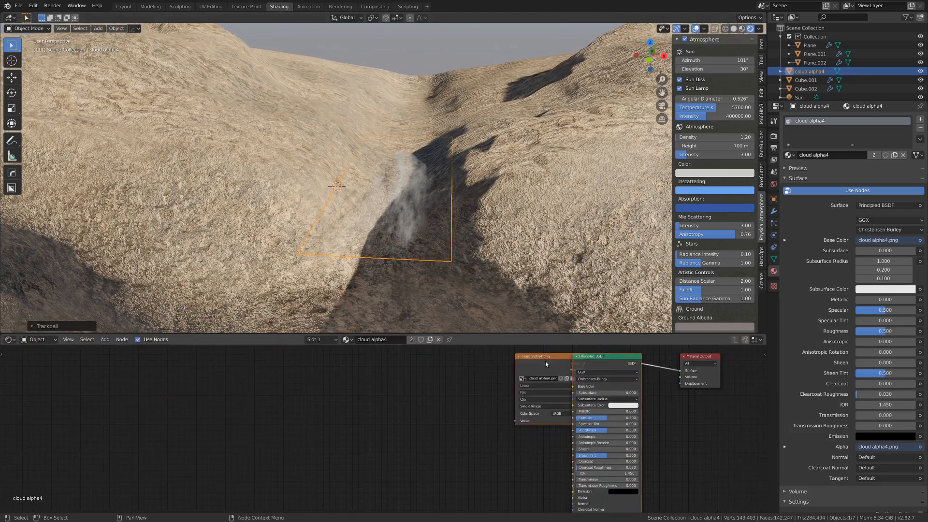
pyautogui.moveTo(537, 362); pyautogui.dragTo(379, 369)
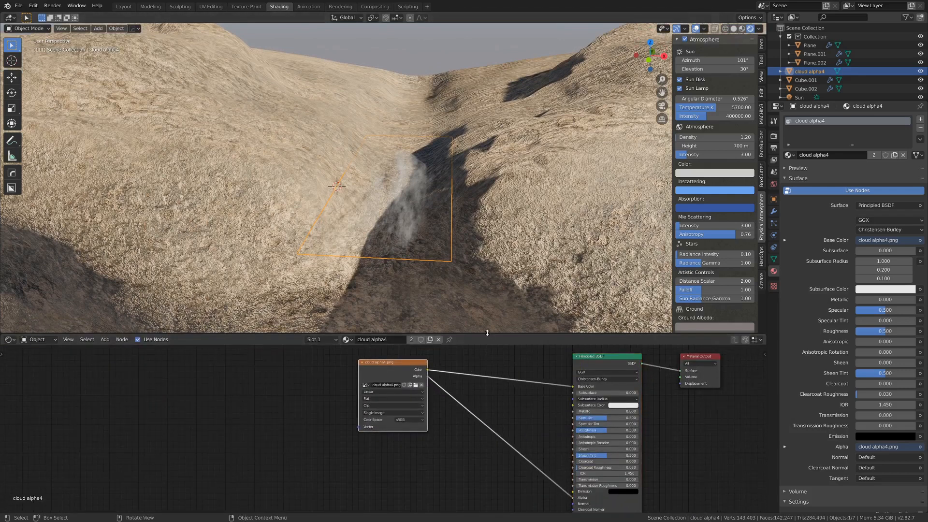
pyautogui.moveTo(483, 334); pyautogui.dragTo(489, 223)
pyautogui.moveTo(585, 300); pyautogui.dragTo(550, 328)
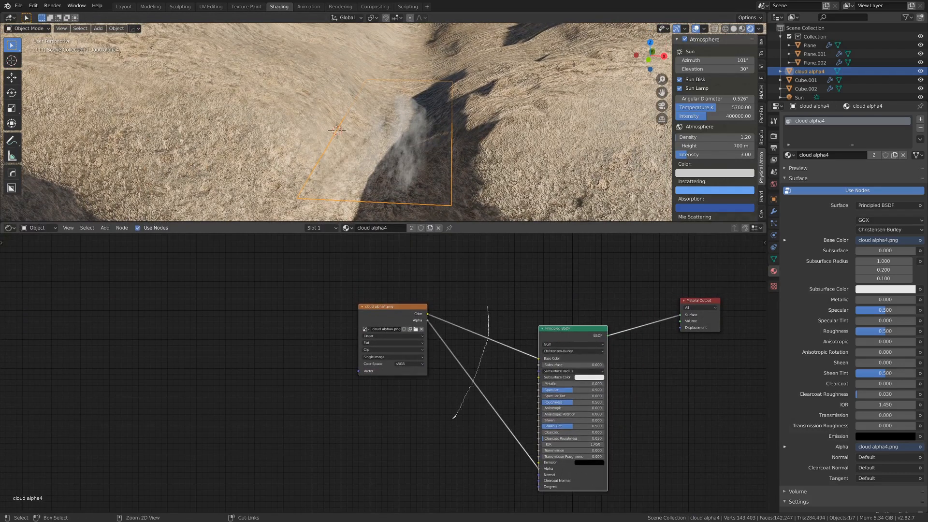
# Step: Cut both links from the image texture to the Principled BSDF and move the two nodes farther apart
pyautogui.keyDown('ctrl'); pyautogui.moveTo(454, 418); pyautogui.dragTo(451, 423, button='right'); pyautogui.keyUp('ctrl')
pyautogui.moveTo(409, 327)
pyautogui.mouseDown()
pyautogui.moveTo(426, 275)
pyautogui.moveTo(405, 260)
pyautogui.mouseUp()
pyautogui.moveTo(575, 333); pyautogui.dragTo(511, 378)
# Step: Add a Transparent BSDF and combine it with the Principled BSDF through a Mix Shader feeding the material output
pyautogui.hotkey('shift', 'a')
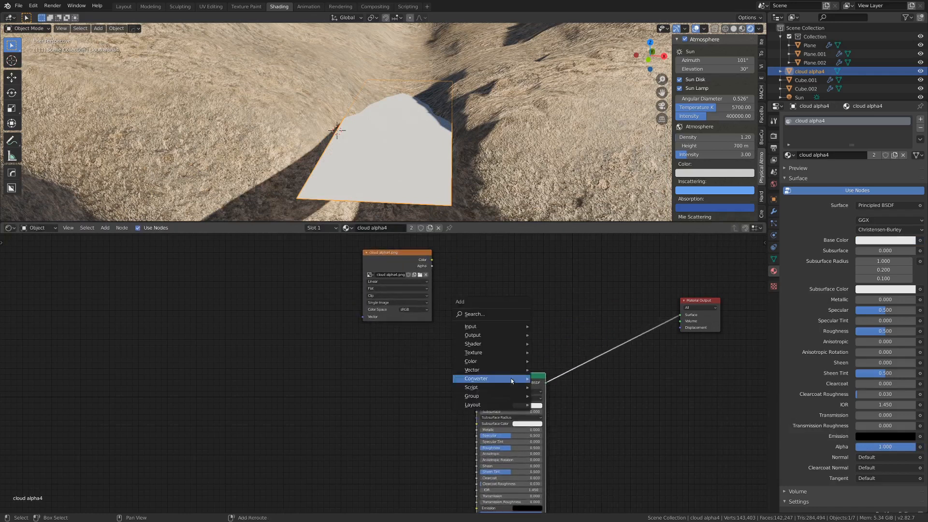
pyautogui.moveTo(494, 348)
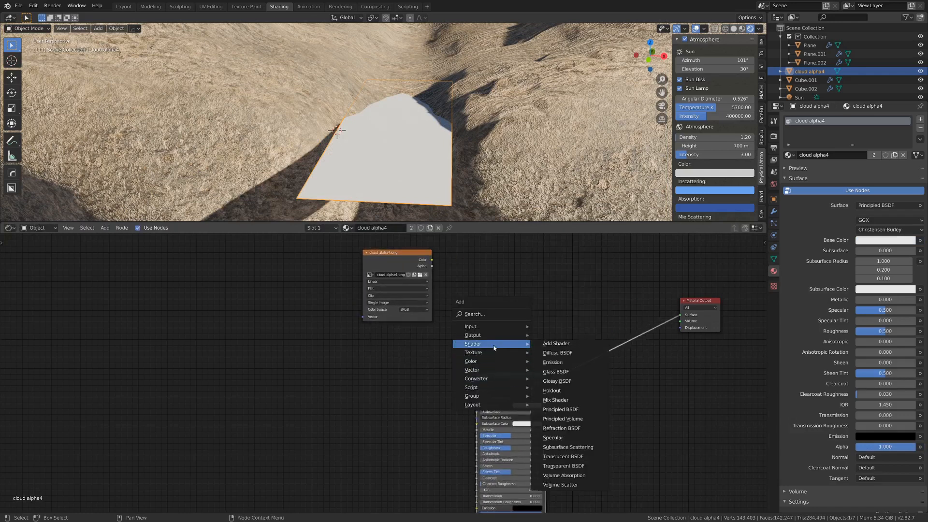
pyautogui.click(559, 467)
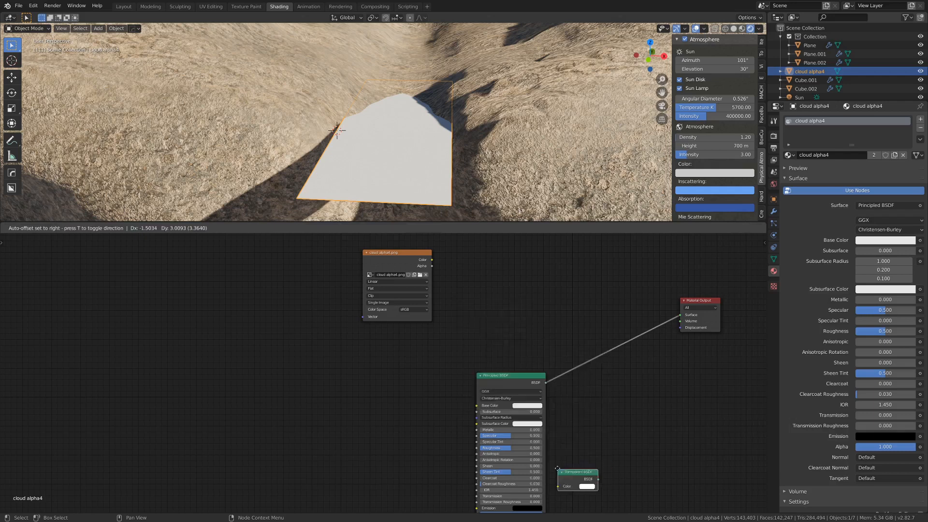
pyautogui.click(506, 337)
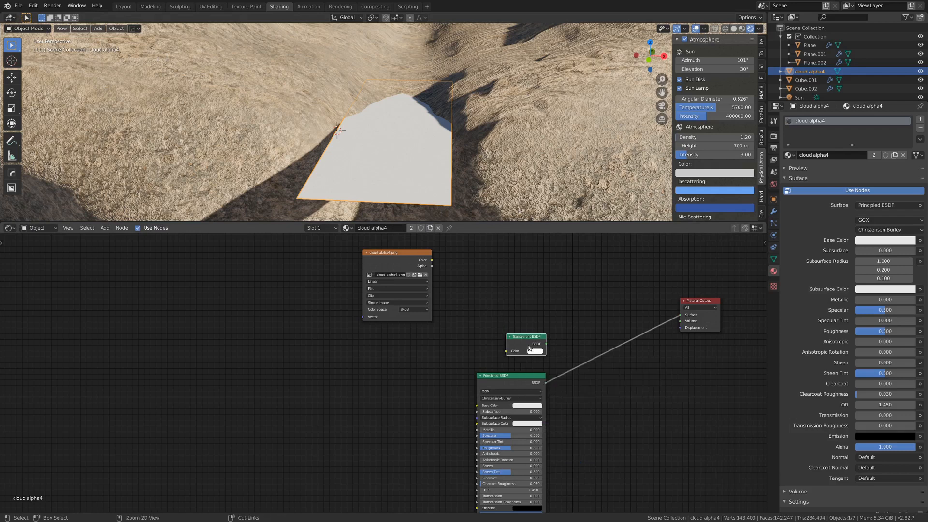
pyautogui.keyDown('ctrl'); pyautogui.keyDown('shift'); pyautogui.moveTo(527, 342); pyautogui.dragTo(535, 398, button='right'); pyautogui.keyUp('shift'); pyautogui.keyUp('ctrl')
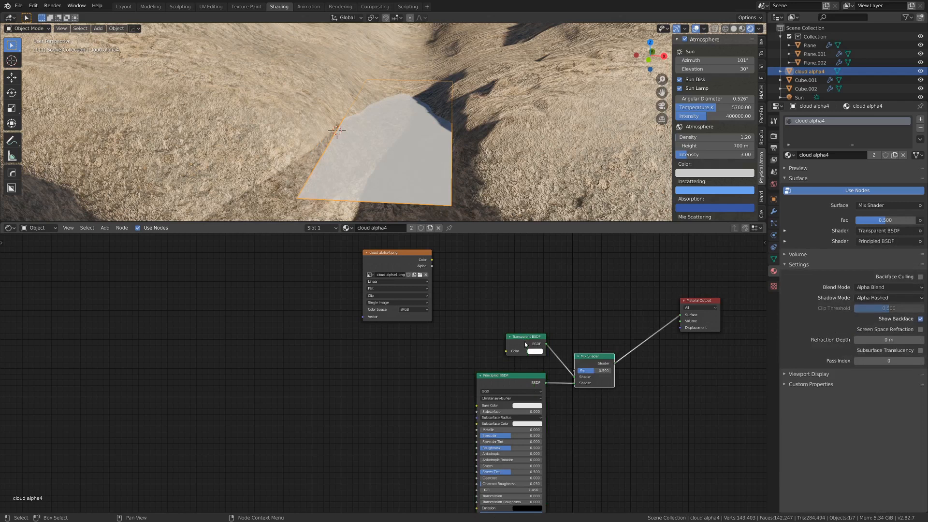
pyautogui.moveTo(525, 343); pyautogui.dragTo(522, 354)
pyautogui.moveTo(592, 368); pyautogui.dragTo(599, 318)
# Step: Connect the image texture's Color output to the Mix Shader's Fac input
pyautogui.moveTo(432, 259); pyautogui.dragTo(457, 263)
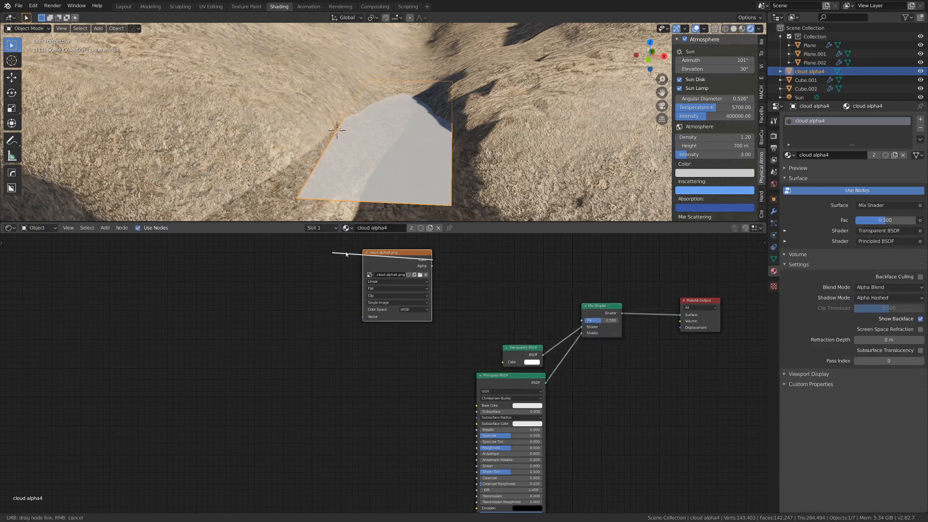
pyautogui.moveTo(567, 308); pyautogui.dragTo(588, 311)
pyautogui.moveTo(363, 132); pyautogui.dragTo(404, 129, button='middle')
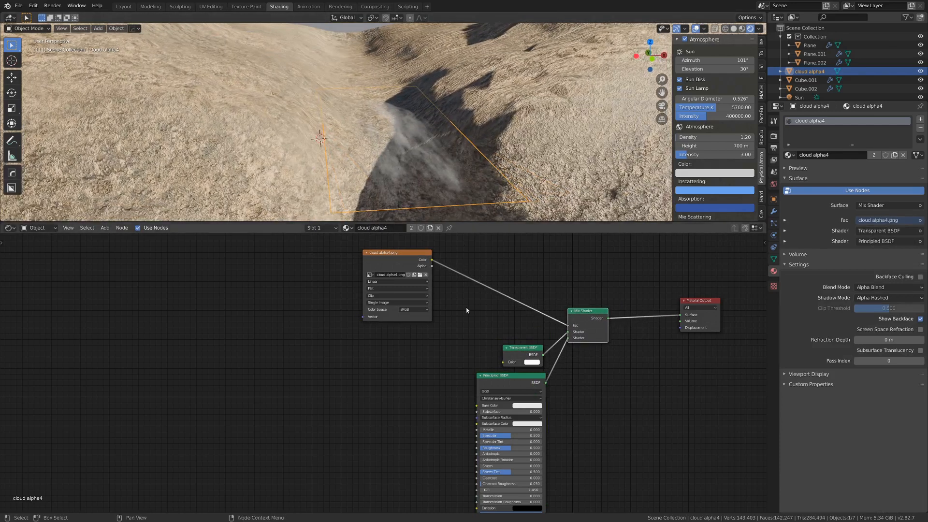
# Step: Insert a ColorRamp between the image texture and the Mix Shader, with its white stop at about 0.511
pyautogui.scroll(1, 461, 345)
pyautogui.moveTo(461, 344); pyautogui.dragTo(373, 415, button='middle')
pyautogui.scroll(1, 423, 378)
pyautogui.hotkey('shift', 'a')
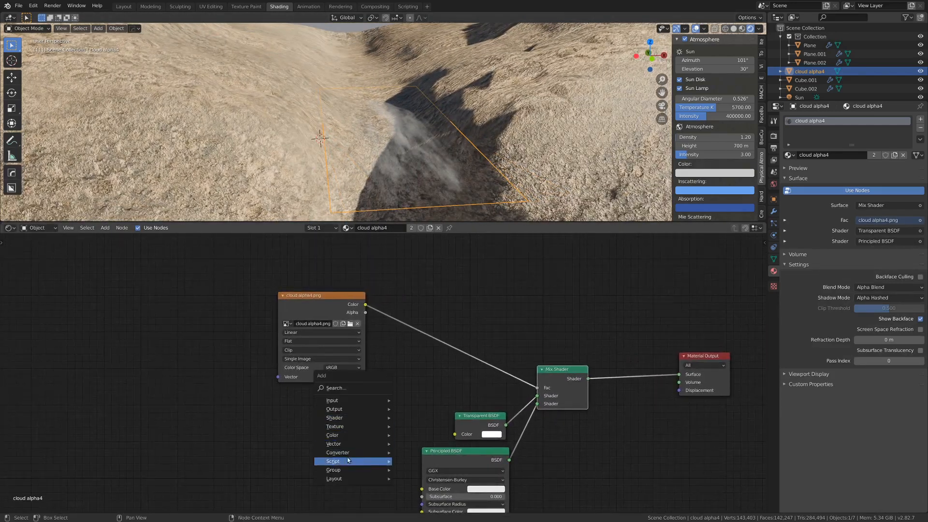
pyautogui.moveTo(352, 454)
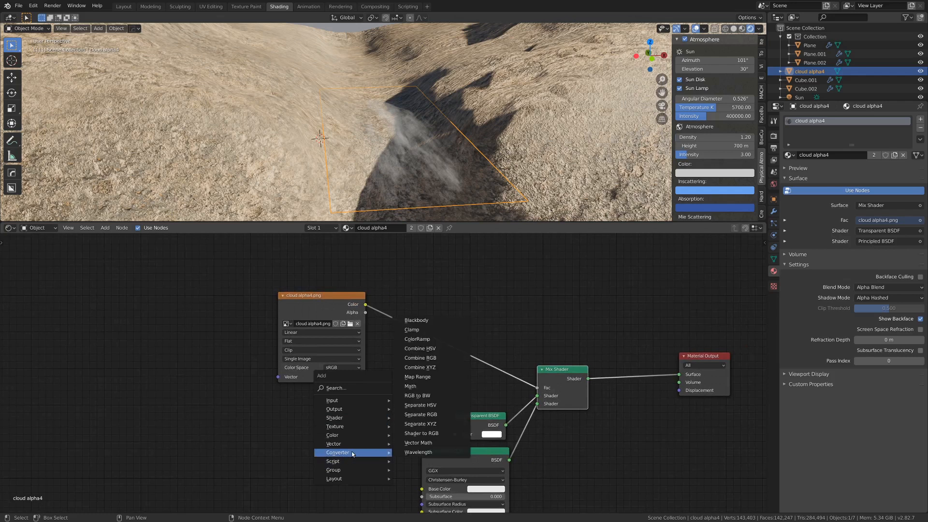
pyautogui.click(442, 342)
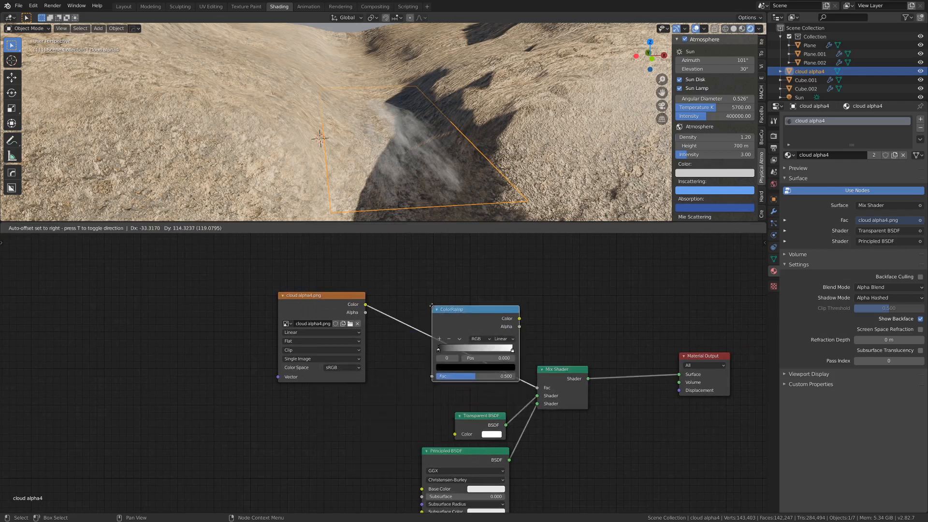
pyautogui.click(422, 312)
pyautogui.moveTo(492, 352); pyautogui.dragTo(453, 349)
pyautogui.moveTo(452, 125); pyautogui.dragTo(488, 127, button='middle')
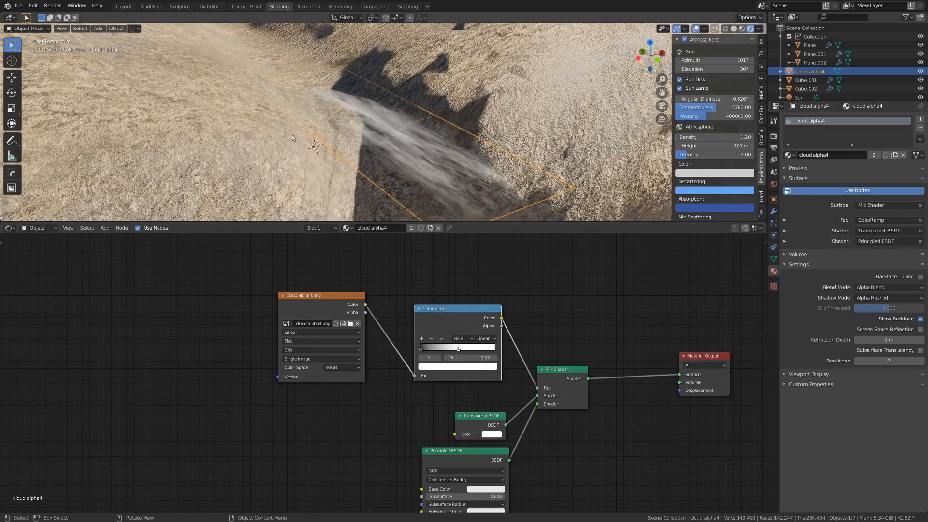
# Step: Adjust the cloud plane's position over the shadowed gap in the cliff
pyautogui.moveTo(292, 135); pyautogui.dragTo(346, 105, button='middle')
pyautogui.press('g')
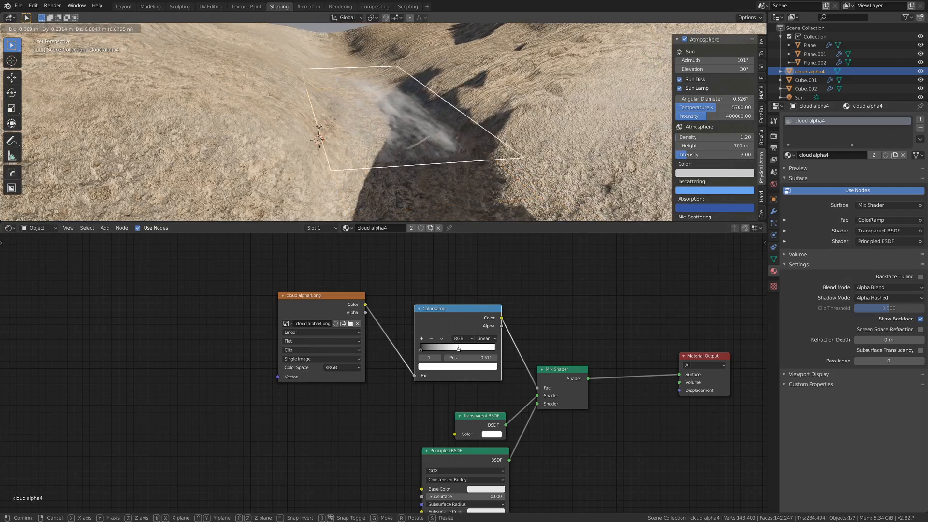
pyautogui.click(329, 149)
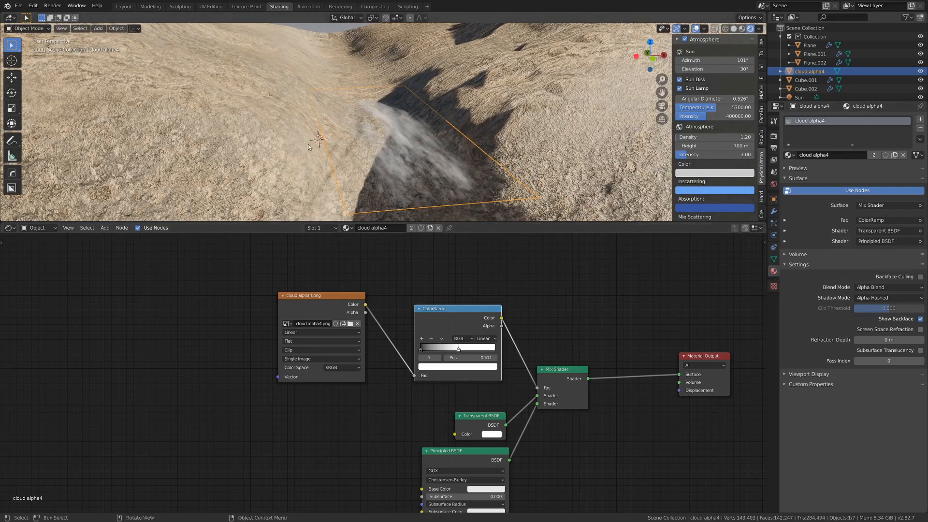
# Step: Try the Opaque shadow mode on the cloud material, and set it back to Alpha Hashed
pyautogui.click(870, 298)
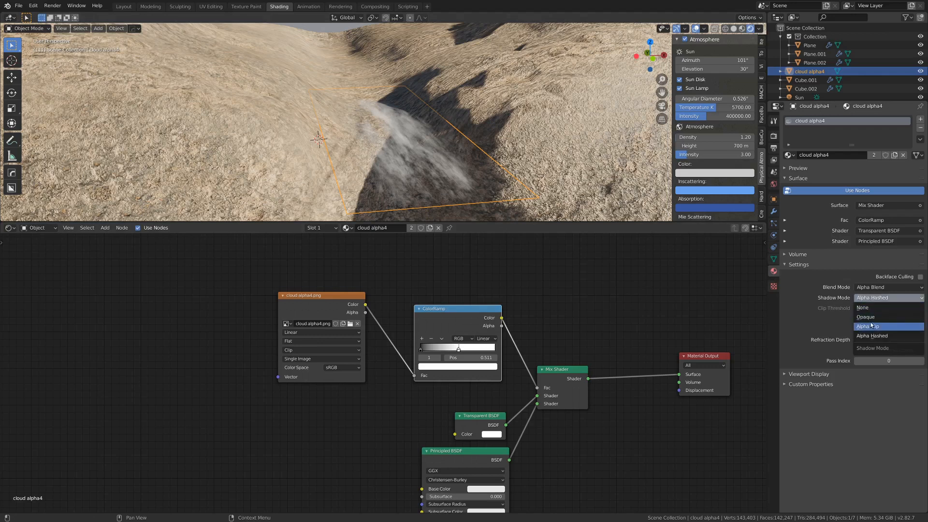
pyautogui.click(873, 318)
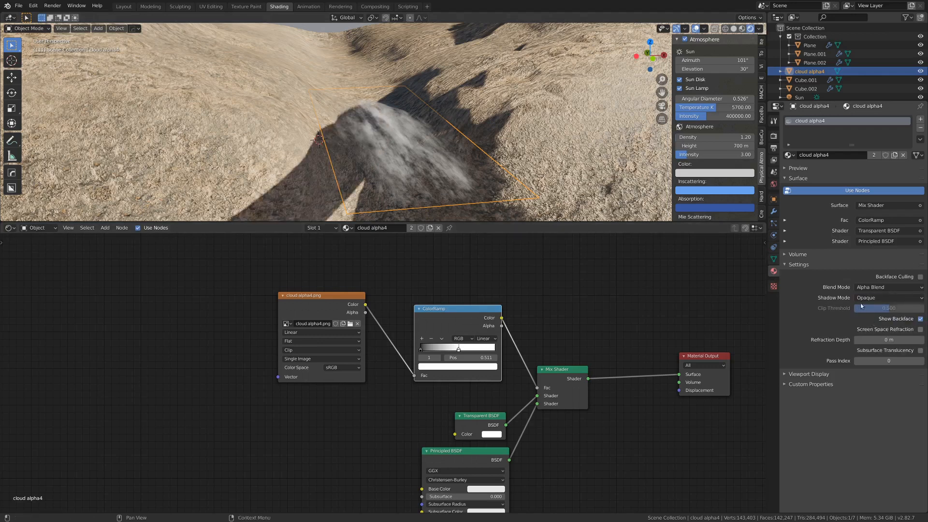
pyautogui.click(868, 298)
pyautogui.click(871, 339)
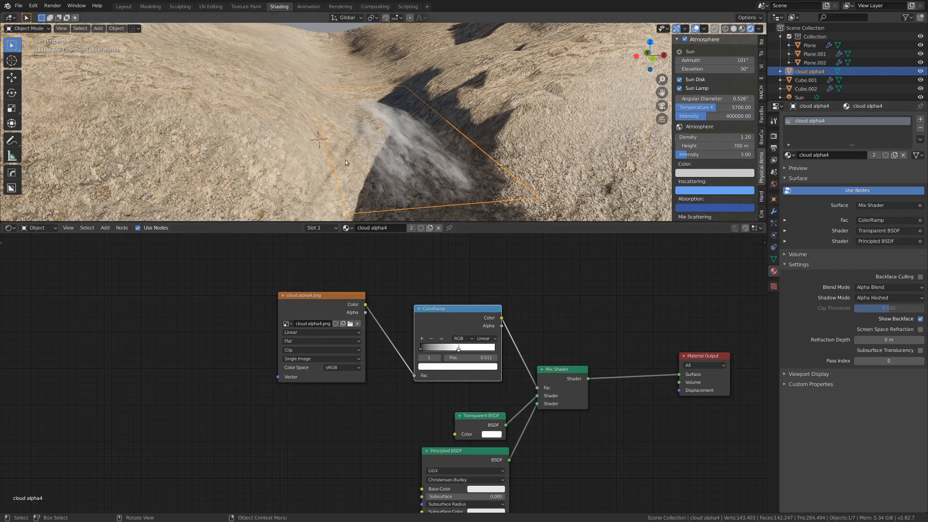
# Step: Rotate the cloud plane slightly and reposition it to line up with the gap at the cliff edge
pyautogui.moveTo(432, 163); pyautogui.dragTo(549, 208, button='middle')
pyautogui.press('r')
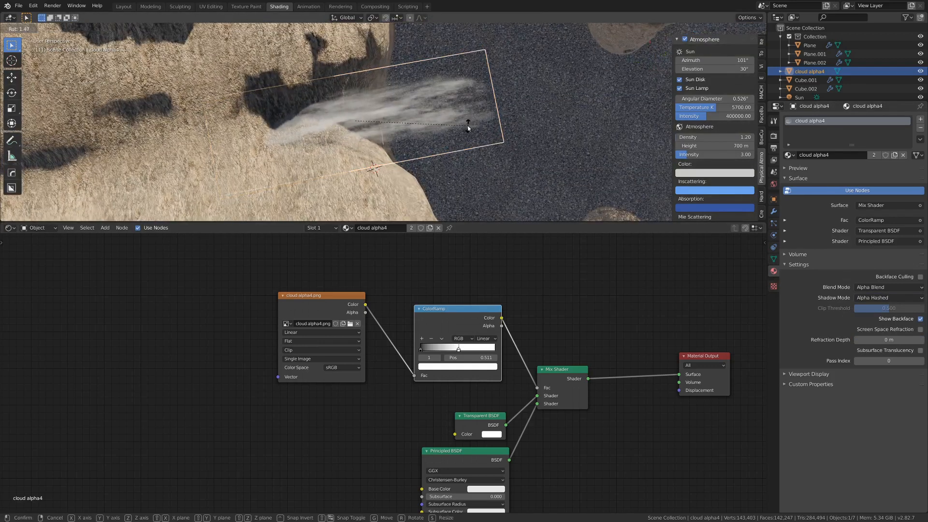
pyautogui.click(468, 126)
pyautogui.press('g')
pyautogui.click(452, 127)
pyautogui.moveTo(453, 126)
pyautogui.mouseDown(button='middle')
pyautogui.moveTo(376, 99)
pyautogui.moveTo(387, 89)
pyautogui.moveTo(404, 149)
pyautogui.moveTo(419, 127)
pyautogui.moveTo(478, 152)
pyautogui.moveTo(452, 138)
pyautogui.moveTo(453, 127)
pyautogui.mouseUp(button='middle')
pyautogui.press('g')
pyautogui.click(396, 100)
# Step: Extrude the plane's seaward edge down the cliff face and adjust the extruded edge along the Y axis
pyautogui.press('Tab')
pyautogui.scroll(-3, 453, 127)
pyautogui.press('e')
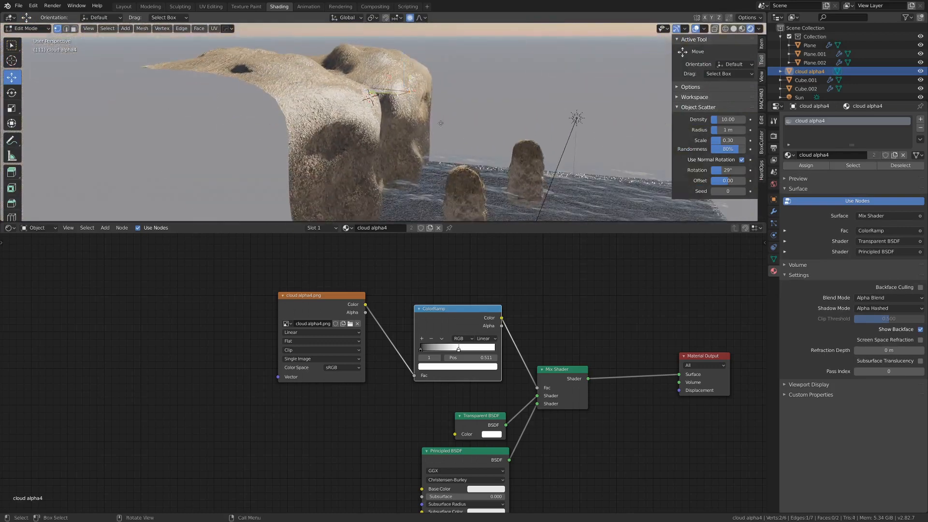
pyautogui.click(443, 160)
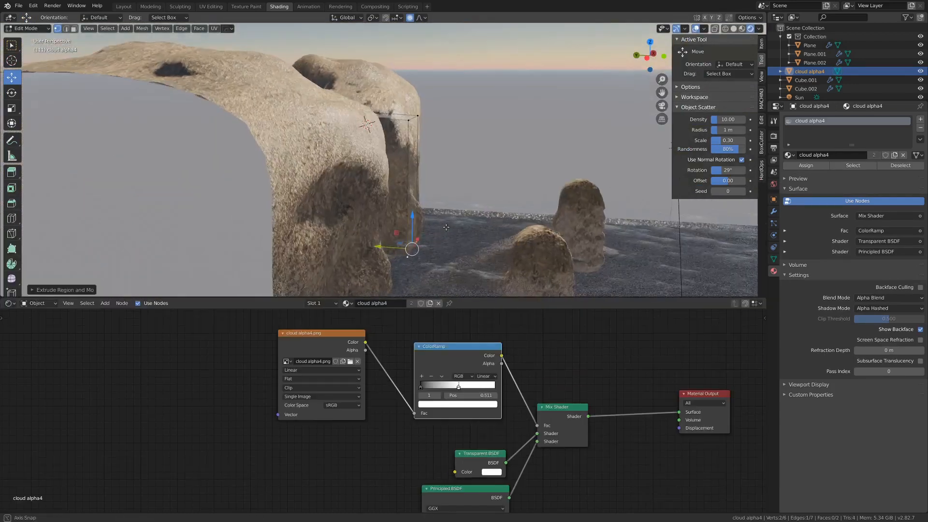
pyautogui.moveTo(411, 213); pyautogui.dragTo(396, 236, button='middle')
pyautogui.scroll(4, 405, 198)
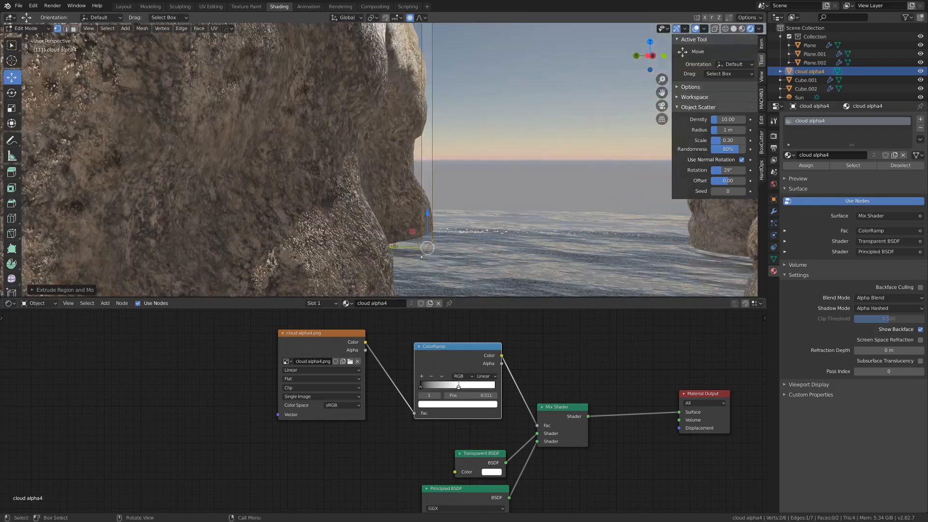
pyautogui.moveTo(394, 247); pyautogui.dragTo(403, 247)
pyautogui.moveTo(466, 227); pyautogui.dragTo(404, 233, button='middle')
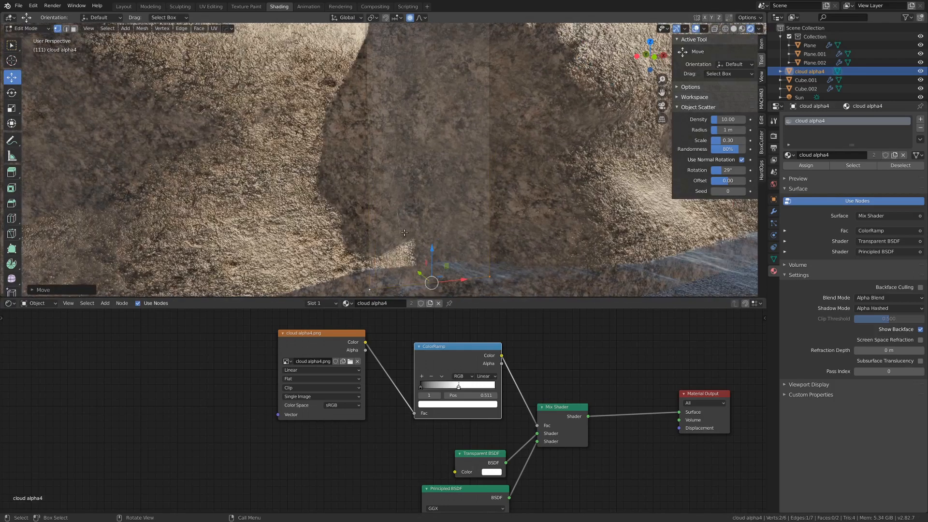
# Step: Turn off proportional editing, then lower the extruded edge to the water and widen it
pyautogui.press('o')
pyautogui.moveTo(435, 248); pyautogui.dragTo(435, 261)
pyautogui.scroll(-4, 503, 228)
pyautogui.moveTo(530, 219); pyautogui.dragTo(521, 240, button='middle')
pyautogui.scroll(3, 521, 240)
pyautogui.press('s')
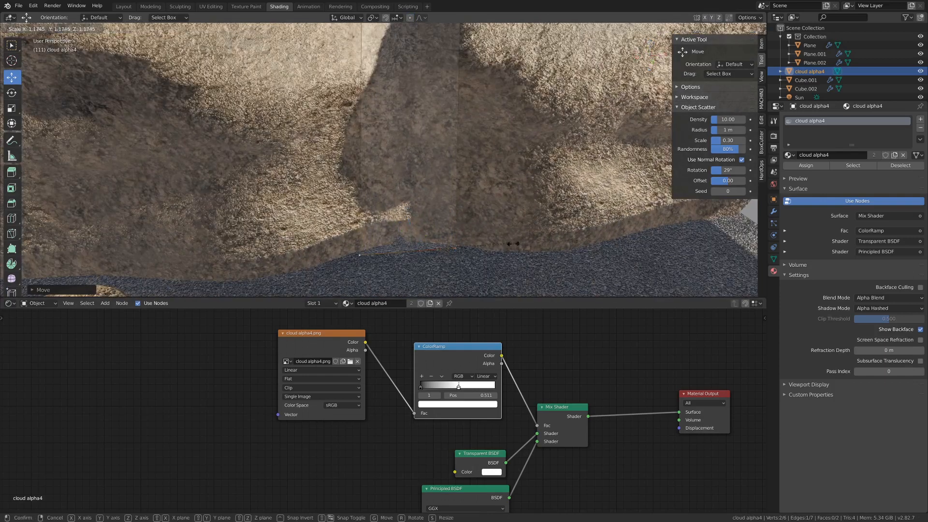
pyautogui.click(406, 251)
pyautogui.moveTo(406, 250); pyautogui.dragTo(439, 229, button='middle')
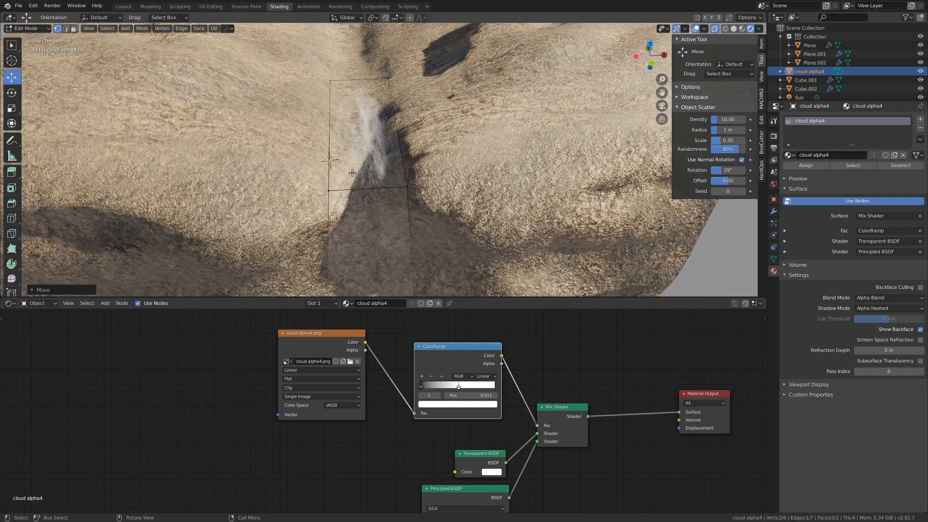
# Step: Switch to solid shading and move the plane's inland edge in the Y and Z directions along the channel
pyautogui.press('z')
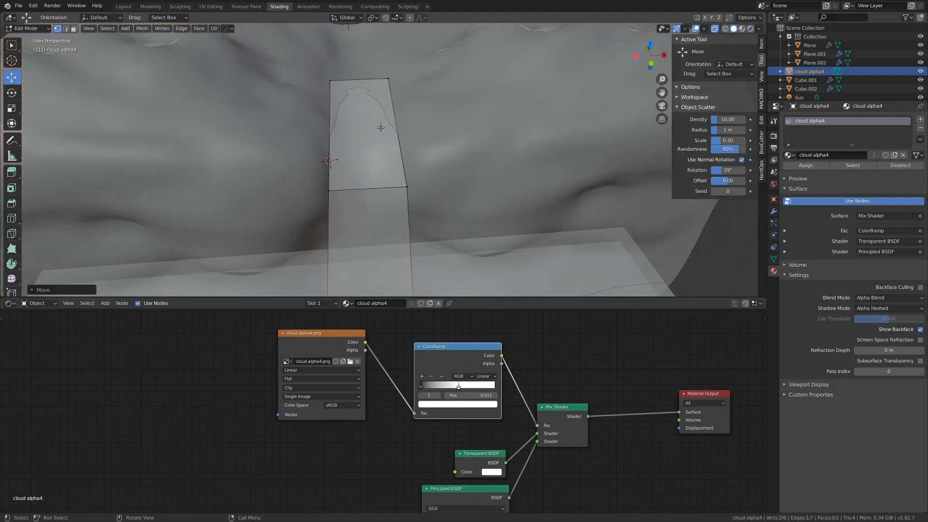
pyautogui.keyDown('alt'); pyautogui.keyDown('shift'); pyautogui.click(360, 81); pyautogui.keyUp('shift'); pyautogui.keyUp('alt')
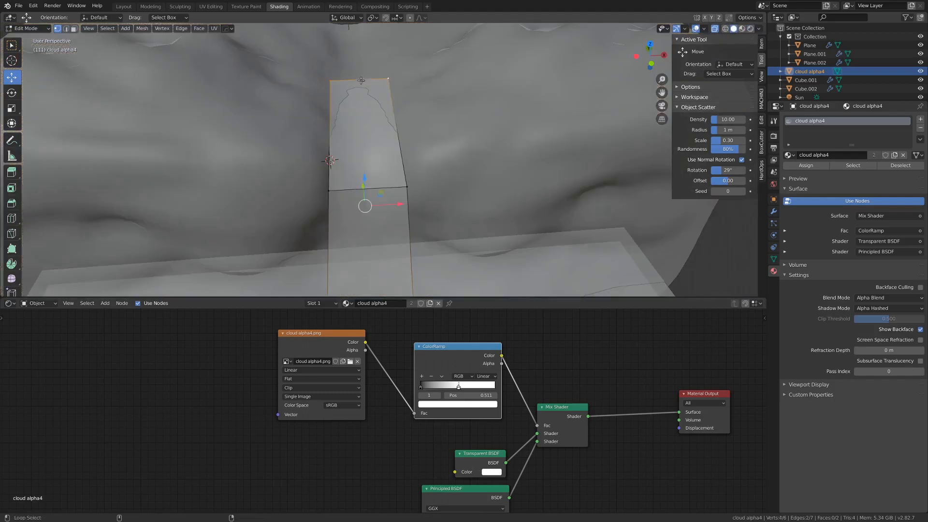
pyautogui.scroll(-5, 361, 83)
pyautogui.moveTo(360, 83); pyautogui.dragTo(290, 114, button='middle')
pyautogui.hotkey('alt', 'a')
pyautogui.click(440, 123)
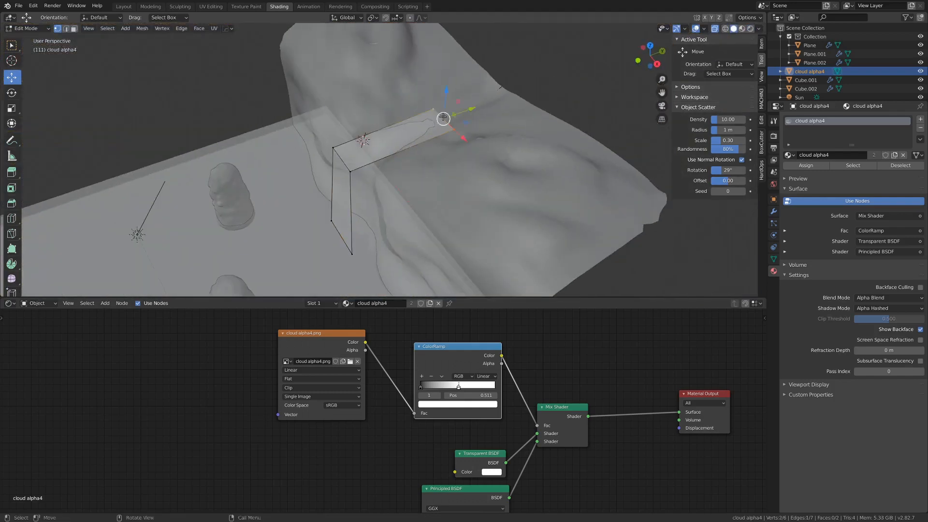
pyautogui.moveTo(440, 122); pyautogui.dragTo(455, 136, button='middle')
pyautogui.press('g')
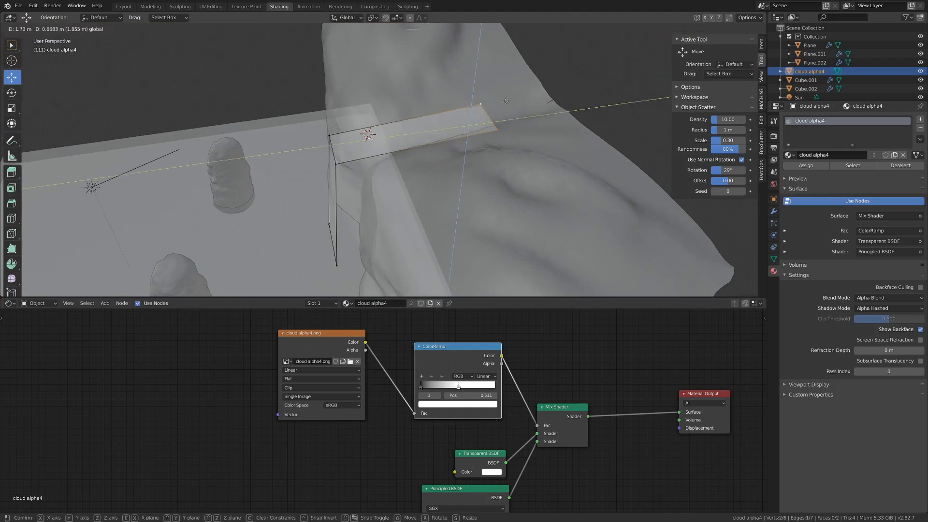
pyautogui.click(452, 143)
# Step: Scale the inland edge to about 0.84 so it fits the narrow channel
pyautogui.moveTo(452, 143); pyautogui.dragTo(499, 124, button='middle')
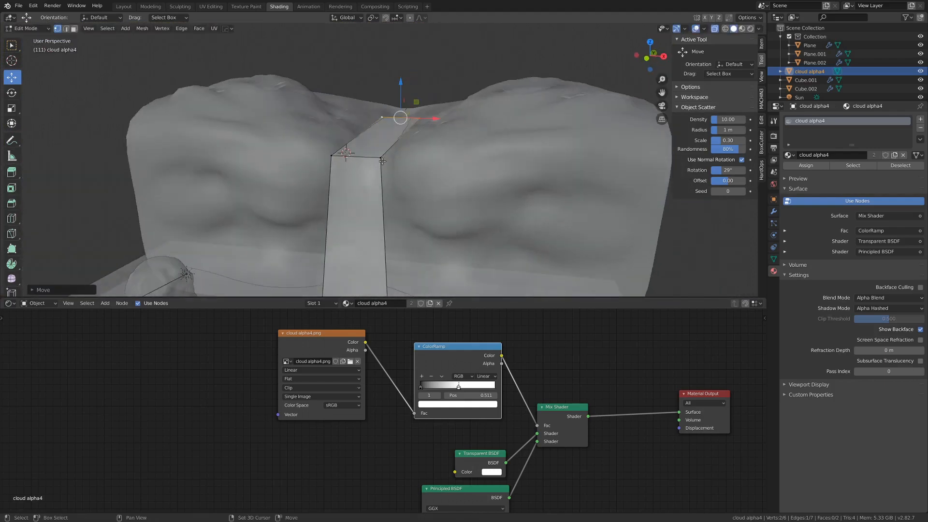
pyautogui.moveTo(382, 161); pyautogui.dragTo(424, 156, button='middle')
pyautogui.press('s')
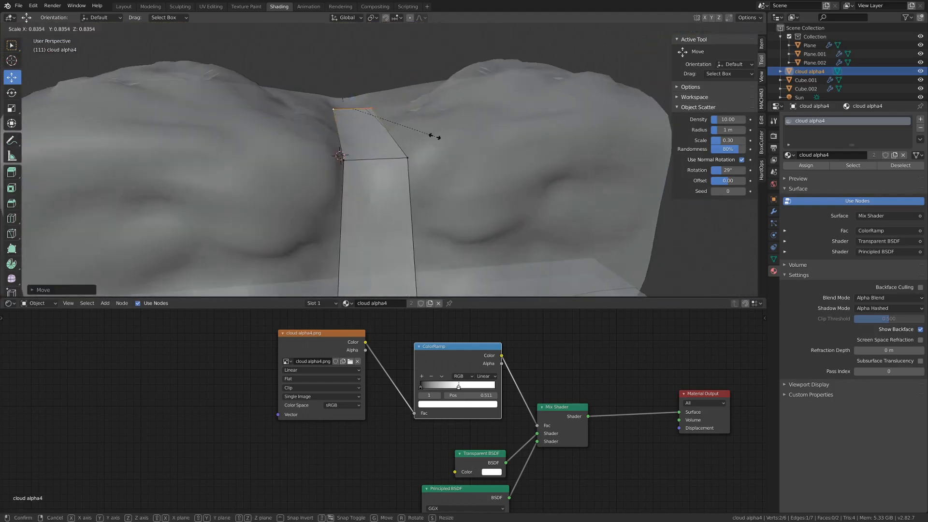
pyautogui.click(435, 137)
# Step: Select the entire waterfall mesh and unwrap its UVs
pyautogui.scroll(-4, 430, 140)
pyautogui.moveTo(362, 165); pyautogui.dragTo(352, 198, button='middle')
pyautogui.press('a')
pyautogui.scroll(4, 366, 194)
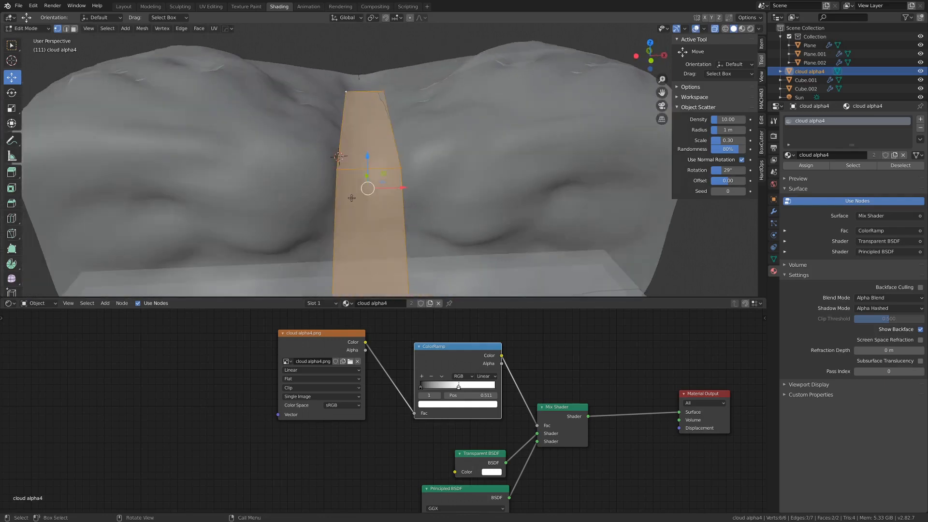
pyautogui.press('u')
pyautogui.click(355, 158)
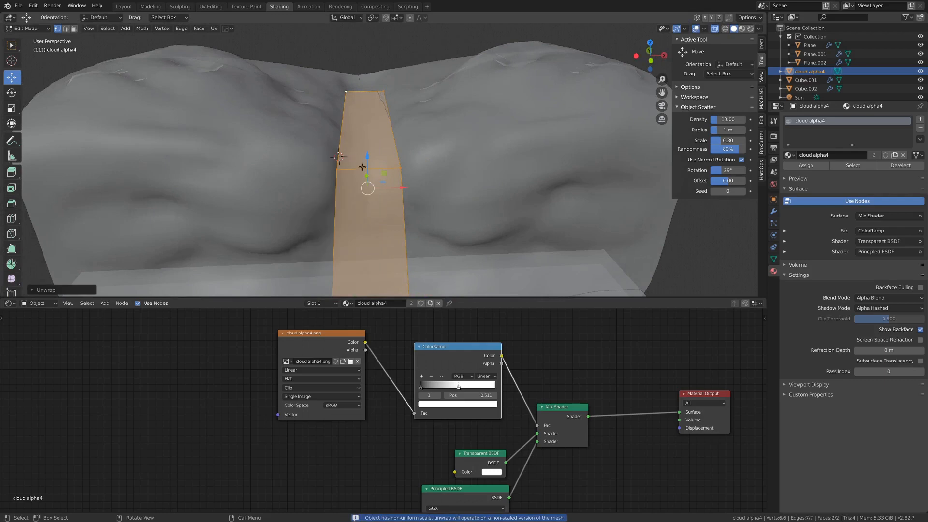
# Step: In the UV Editing workspace, flatten the upper UV edge with a Y scale of 0 and move it up near the cloud image's top
pyautogui.click(201, 6)
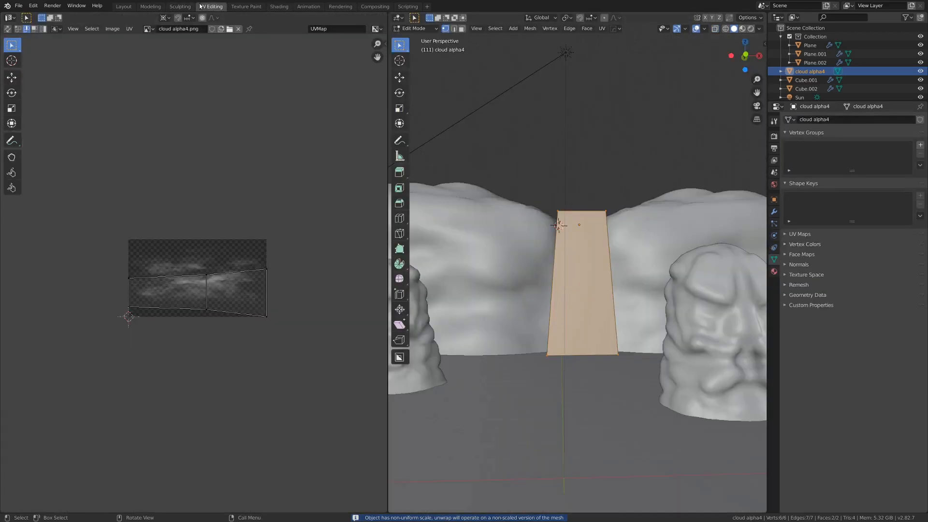
pyautogui.scroll(3, 191, 285)
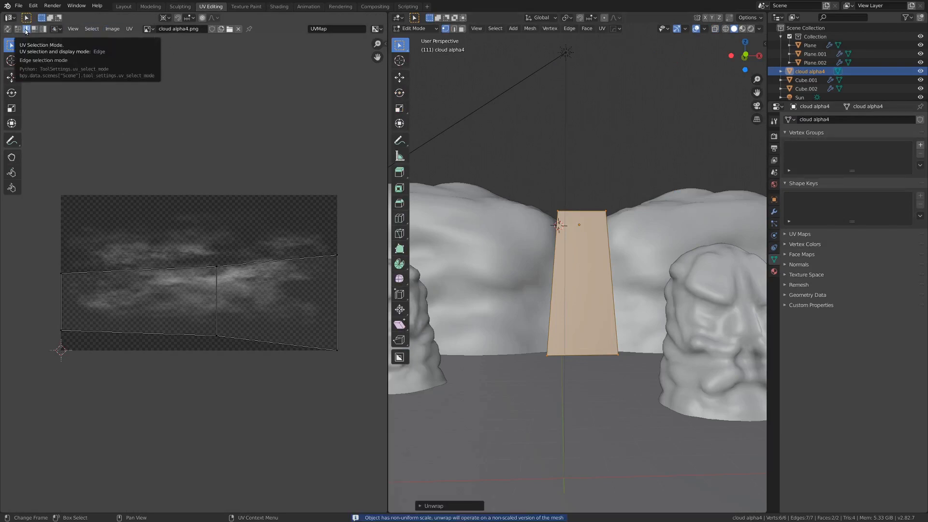
pyautogui.click(26, 29)
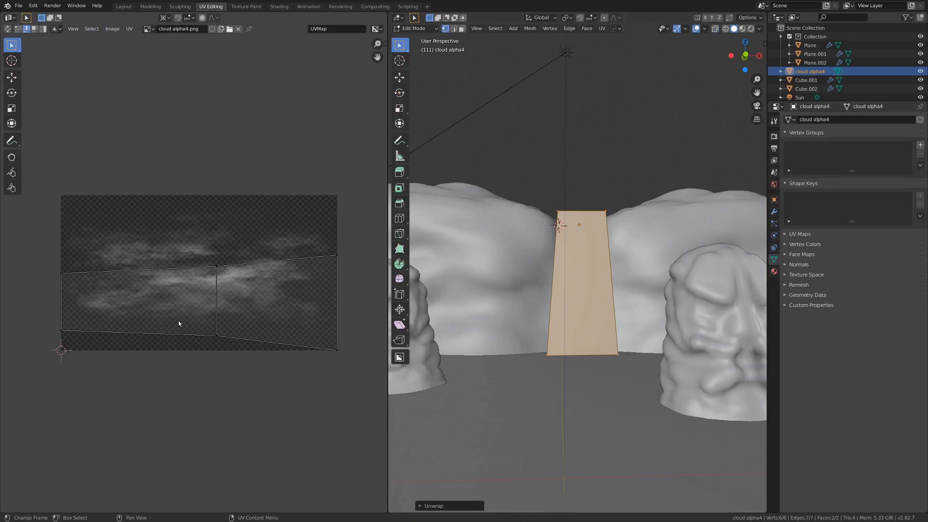
pyautogui.click(270, 264)
pyautogui.press('s')
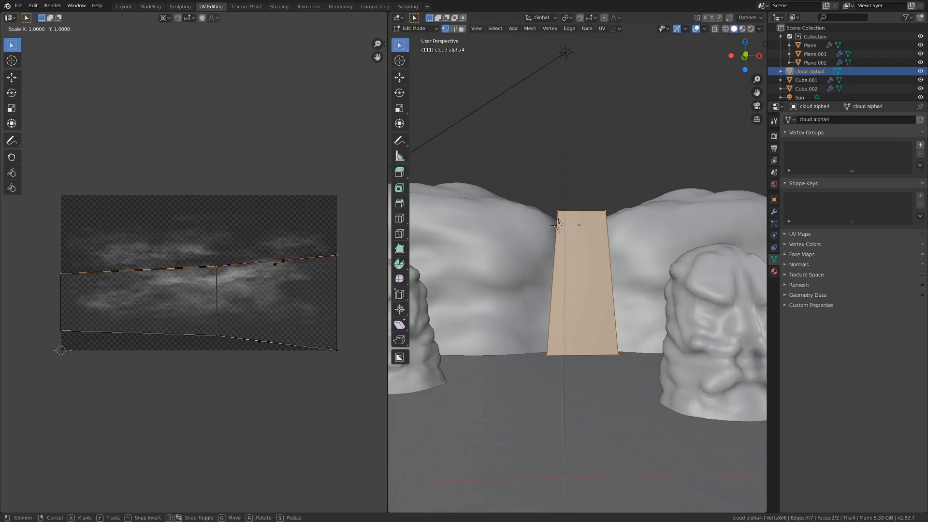
pyautogui.press('y')
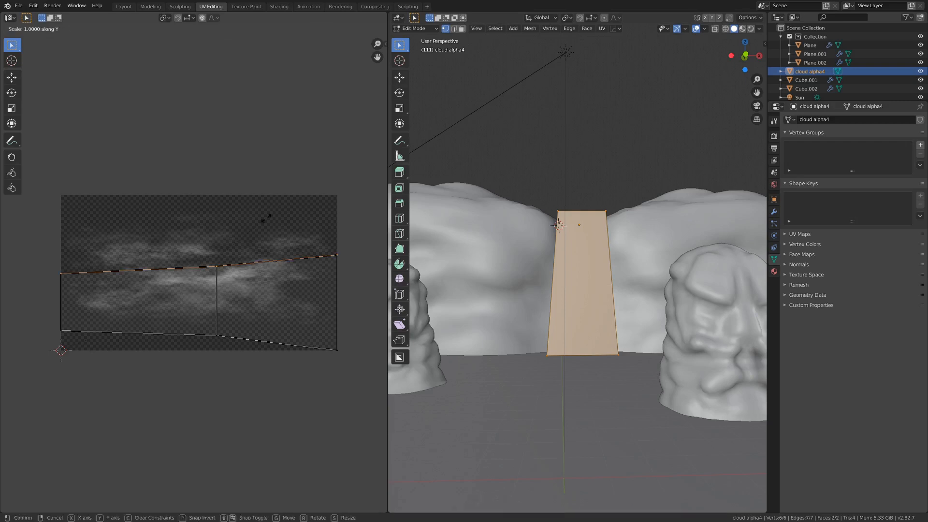
pyautogui.press('0')
pyautogui.press('Return')
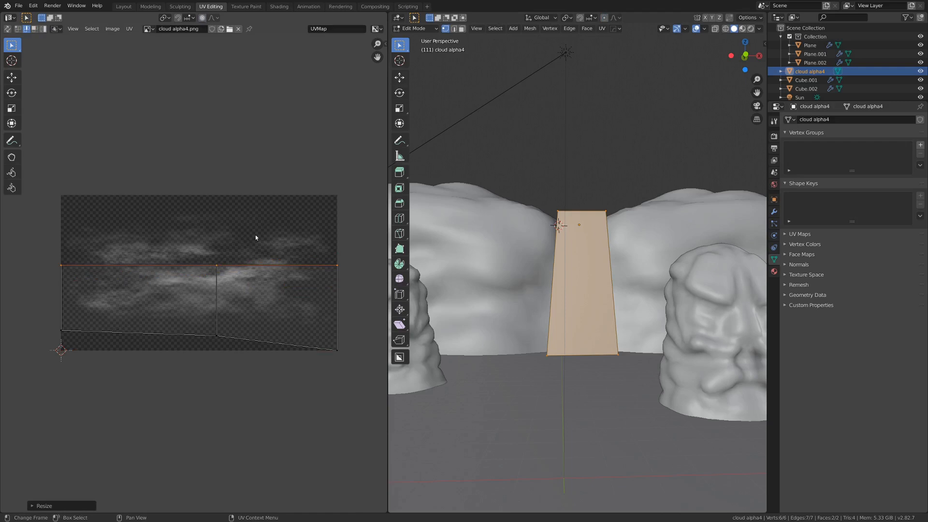
pyautogui.press('g')
pyautogui.press('y')
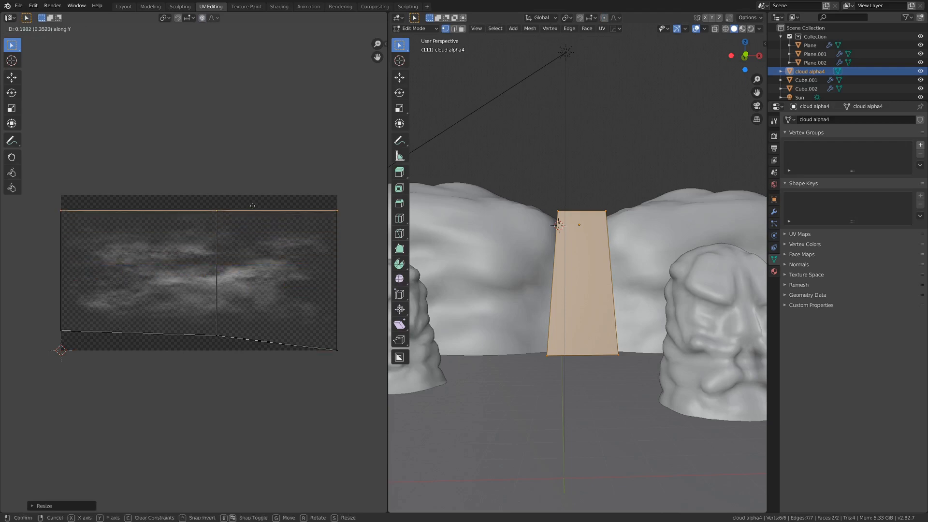
pyautogui.click(252, 203)
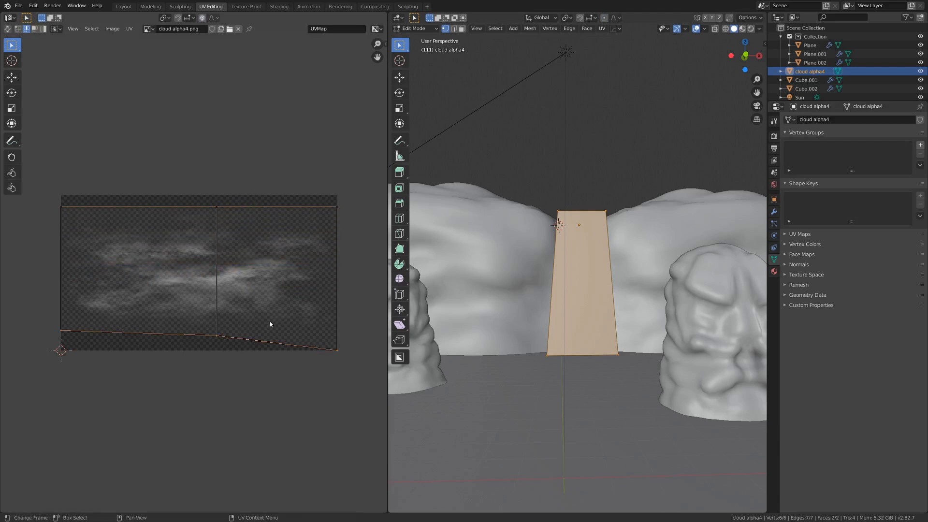
# Step: Flatten the lower UV edge with a Y scale of 0
pyautogui.press('s')
pyautogui.press('y')
pyautogui.press('0')
pyautogui.press('Return')
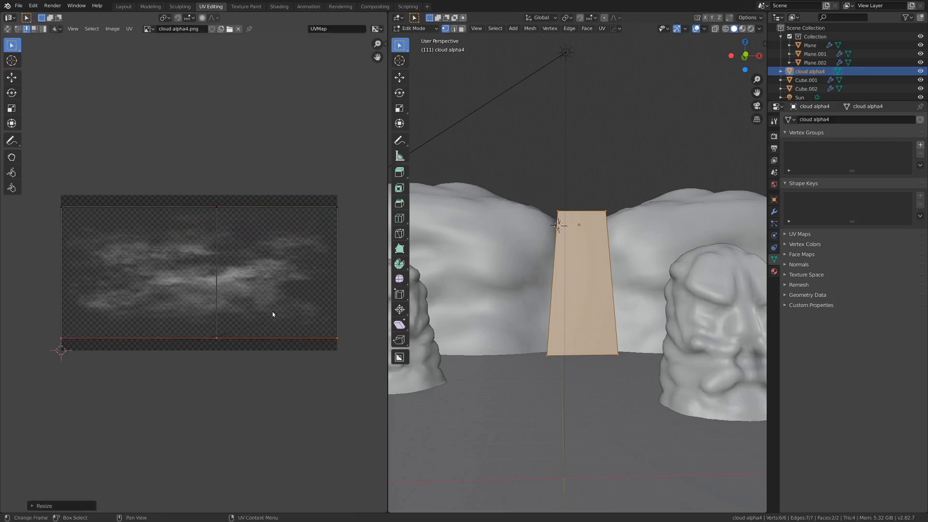
# Step: Switch the 3D view to rendered shading and examine the textured waterfall in Object Mode
pyautogui.click(665, 263)
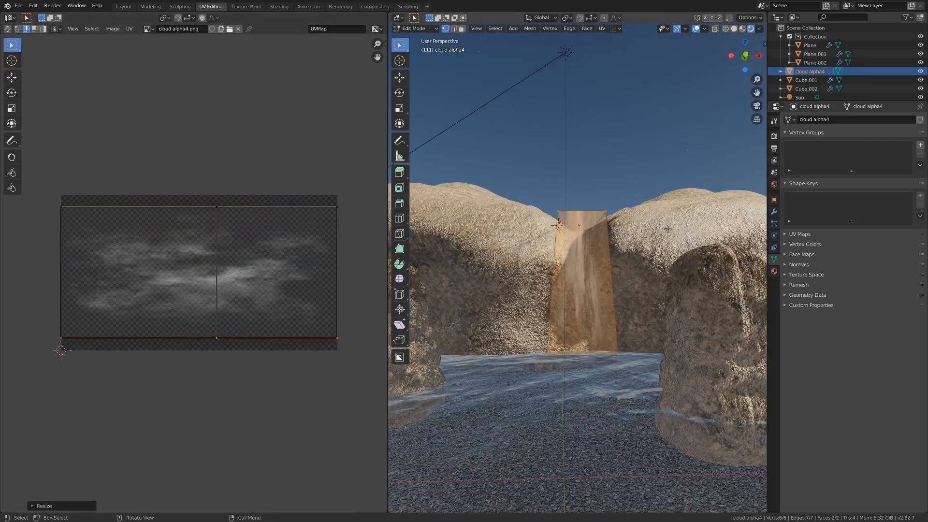
pyautogui.scroll(3, 665, 226)
pyautogui.moveTo(664, 226); pyautogui.dragTo(632, 271, button='middle')
pyautogui.hotkey('ctrl', 'Tab')
pyautogui.click(580, 271)
pyautogui.moveTo(566, 267); pyautogui.dragTo(584, 193, button='middle')
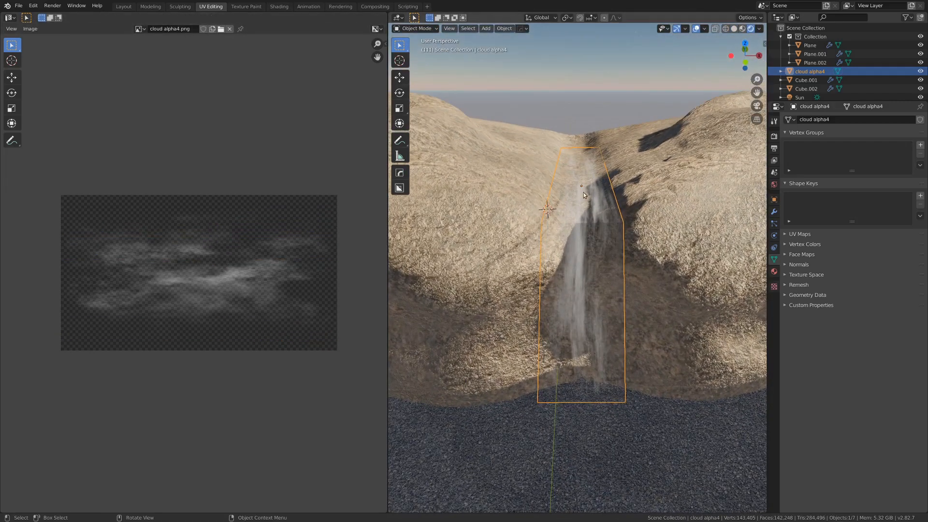
# Step: Try a six-segment bevel with an adjusted offset on the waterfall's fold edge at the cliff lip, and undo it
pyautogui.hotkey('ctrl', 'Tab')
pyautogui.click(590, 229)
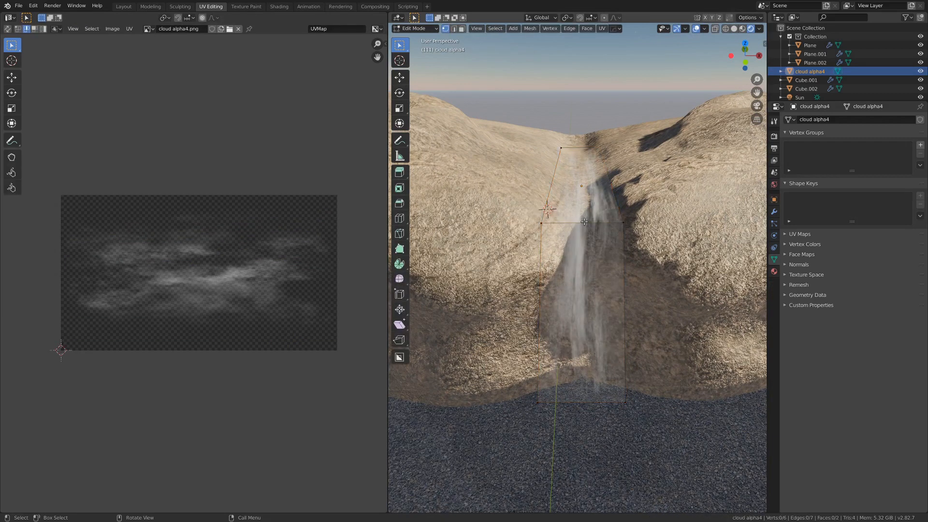
pyautogui.moveTo(586, 222); pyautogui.dragTo(613, 247, button='middle')
pyautogui.hotkey('ctrl', 'b')
pyautogui.scroll(5, 643, 261)
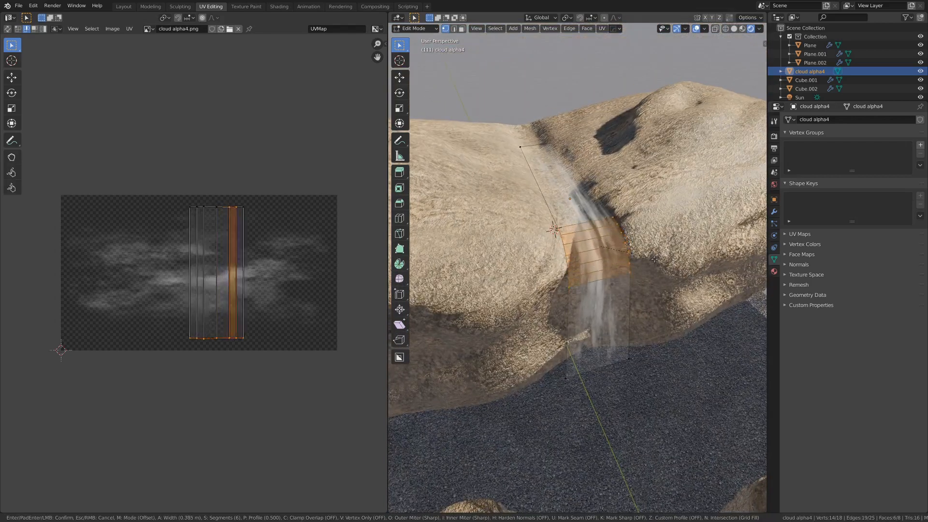
pyautogui.click(672, 285)
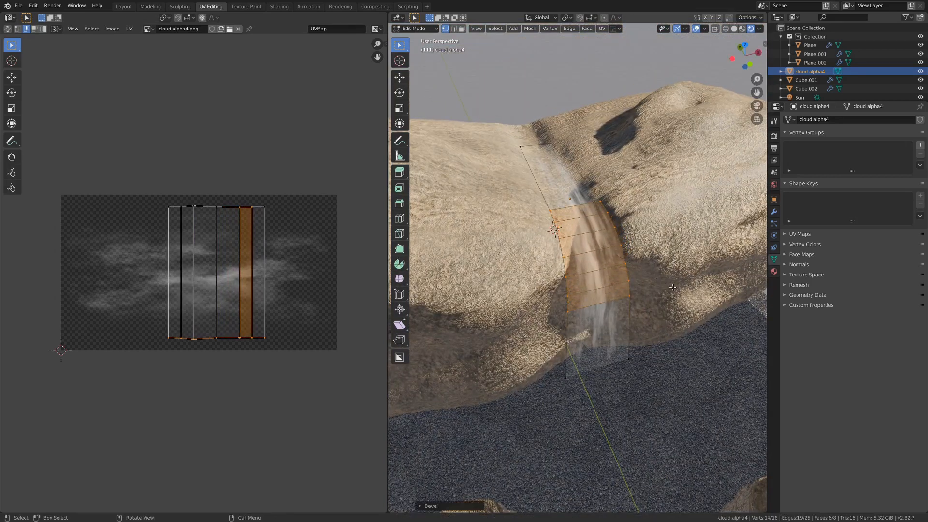
pyautogui.moveTo(673, 286); pyautogui.dragTo(408, 501, button='middle')
pyautogui.click(421, 506)
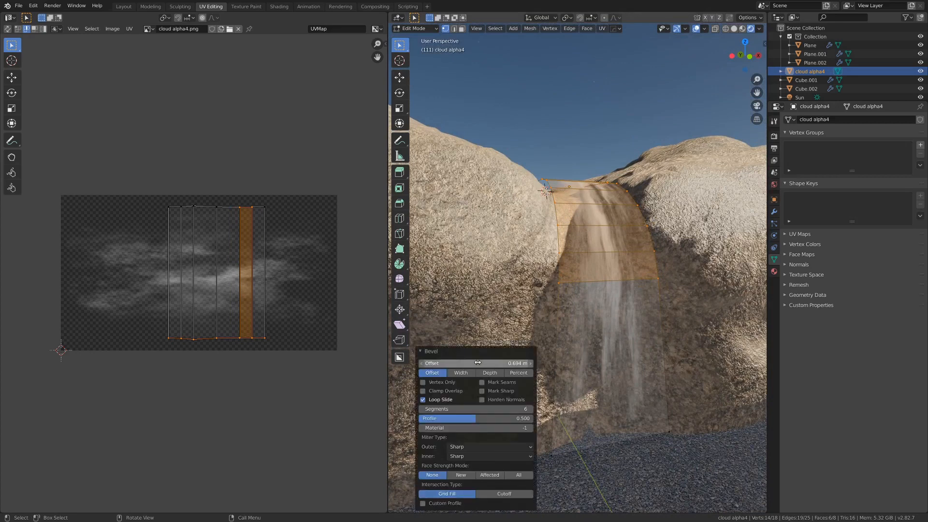
pyautogui.moveTo(478, 363); pyautogui.dragTo(494, 346)
pyautogui.moveTo(566, 271); pyautogui.dragTo(636, 275, button='middle')
pyautogui.hotkey('ctrl', 'z')
# Step: Move the waterfall's fold edge at the cliff lip about 1.51 m along the Y axis
pyautogui.press('g')
pyautogui.press('y')
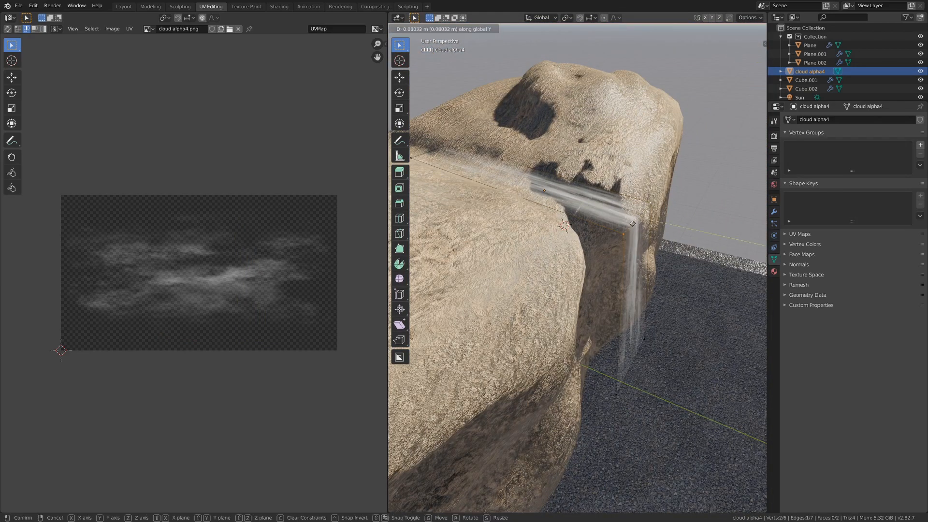
pyautogui.click(615, 219)
# Step: Bevel the fold edge with six segments and a width of about 0.65 m, and return to Object Mode
pyautogui.hotkey('ctrl', 'b')
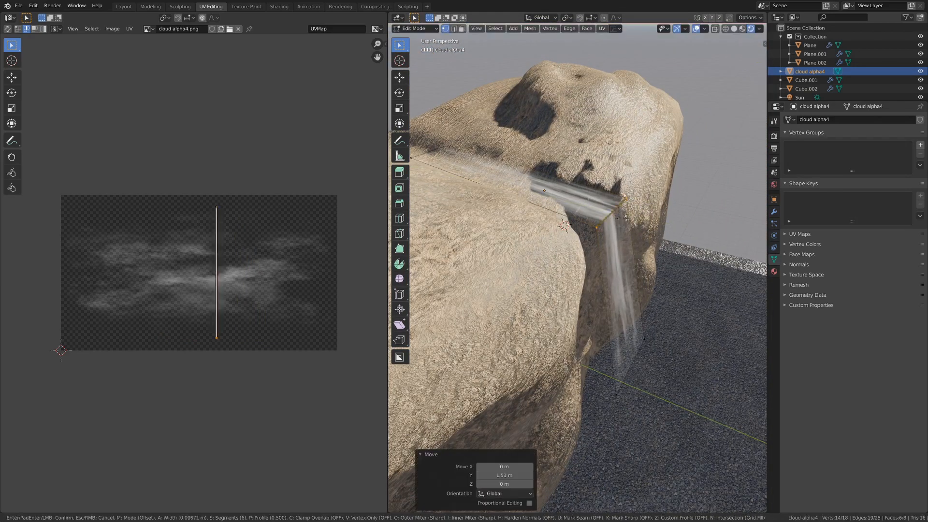
pyautogui.scroll(5, 677, 230)
pyautogui.click(700, 234)
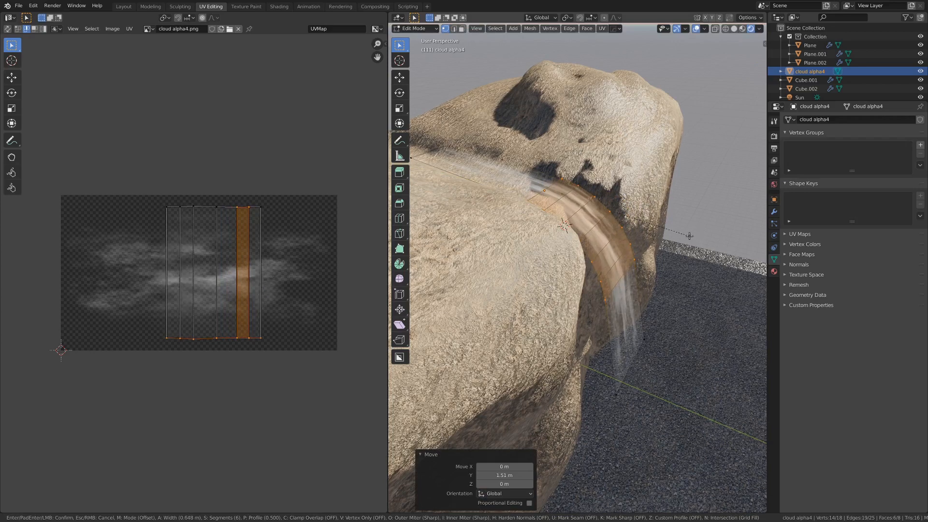
pyautogui.hotkey('ctrl', 'Tab')
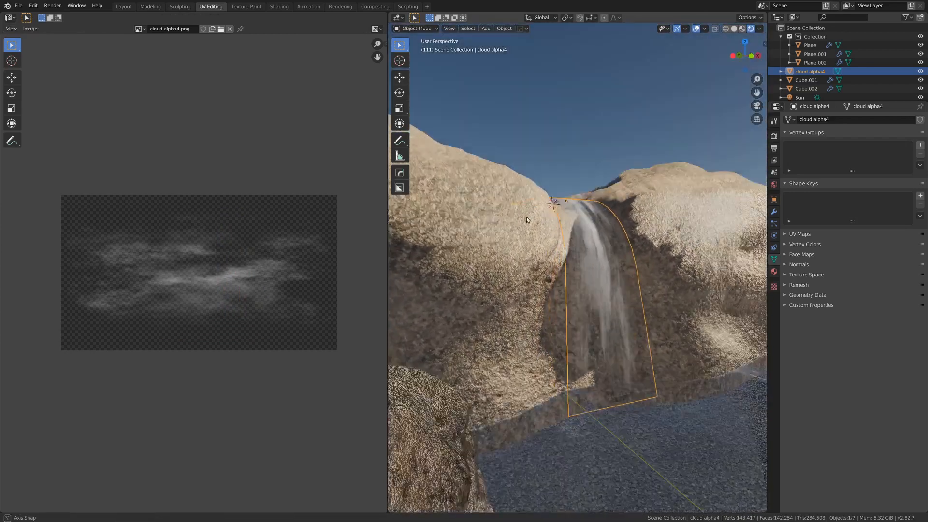
# Step: Switch the 3D view to solid shading and inspect the bevelled waterfall mesh in Edit Mode
pyautogui.hotkey('ctrl', 'Tab')
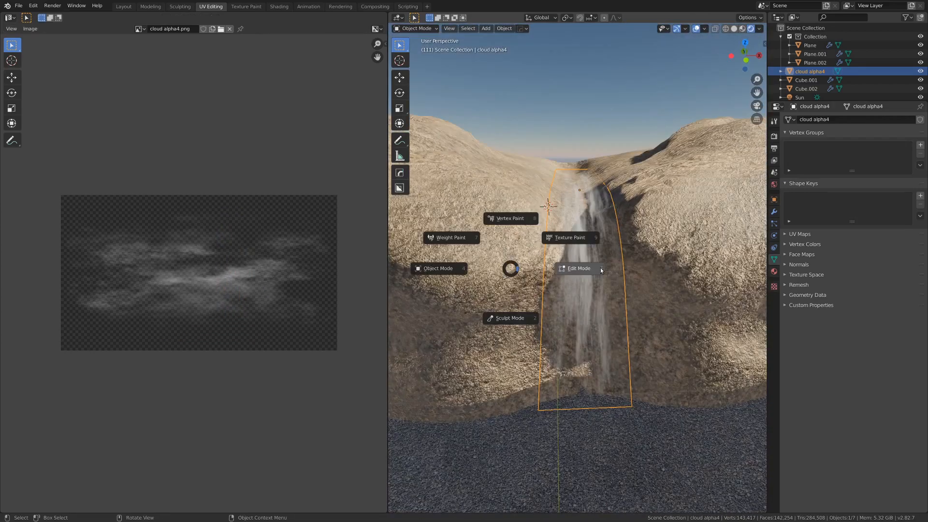
pyautogui.click(605, 268)
pyautogui.press('z')
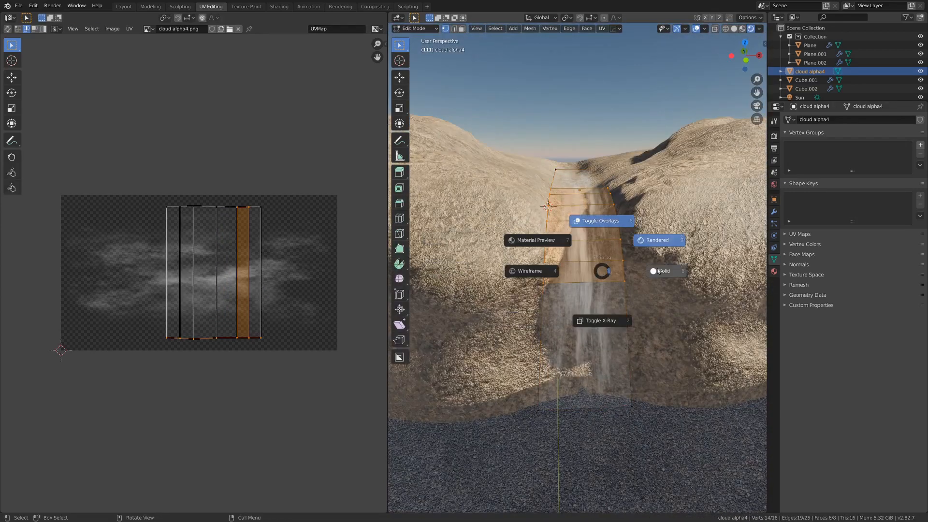
pyautogui.click(660, 270)
pyautogui.press('Tab')
pyautogui.moveTo(633, 246); pyautogui.dragTo(512, 271, button='middle')
pyautogui.rightClick(632, 236)
pyautogui.press('Escape')
pyautogui.press('Tab')
pyautogui.moveTo(593, 278); pyautogui.dragTo(578, 267, button='middle')
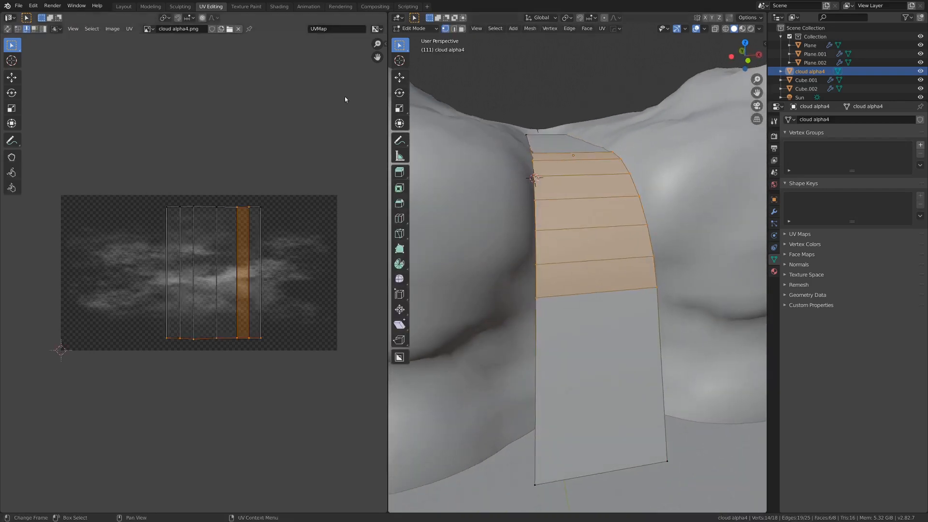
# Step: In the Shading workspace, enter Edit Mode on the waterfall and add a centred edge loop running down its full length
pyautogui.click(279, 6)
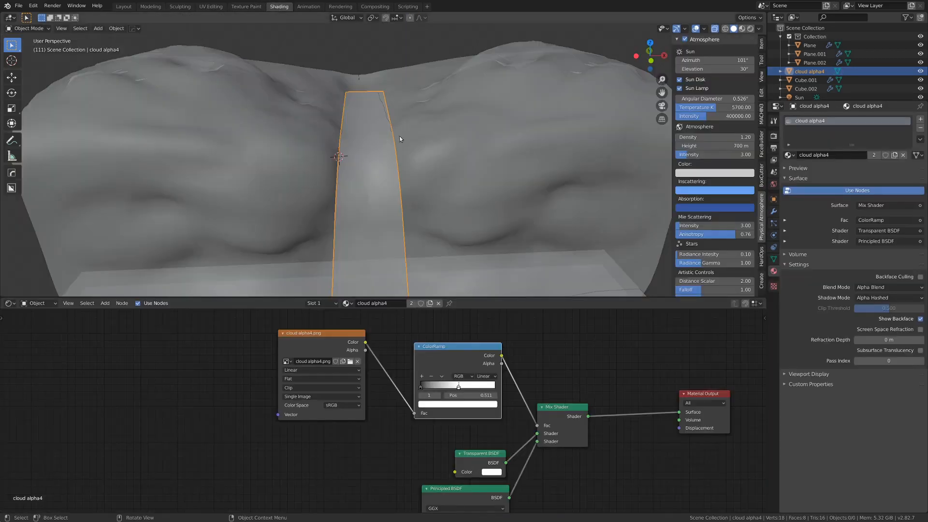
pyautogui.moveTo(417, 199)
pyautogui.mouseDown(button='middle')
pyautogui.moveTo(425, 227)
pyautogui.moveTo(448, 205)
pyautogui.moveTo(399, 211)
pyautogui.mouseUp(button='middle')
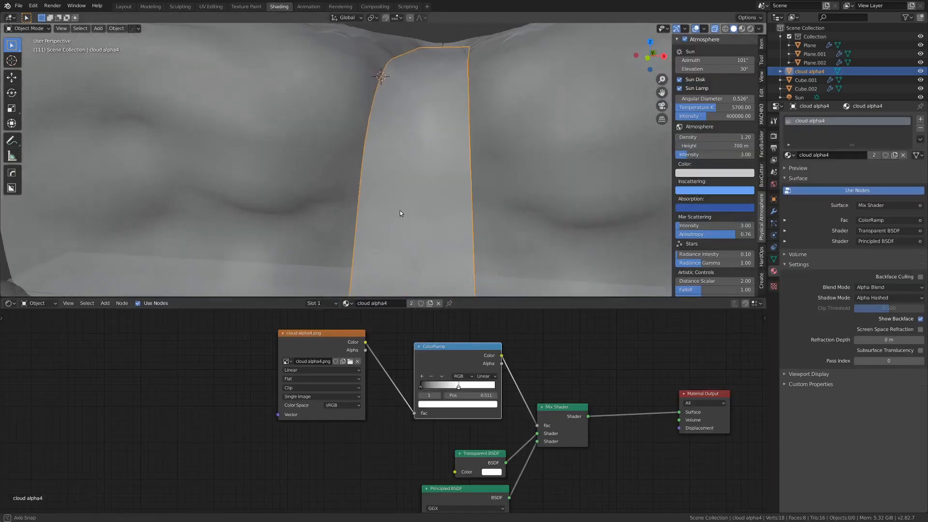
pyautogui.hotkey('ctrl', 'Tab')
pyautogui.click(488, 213)
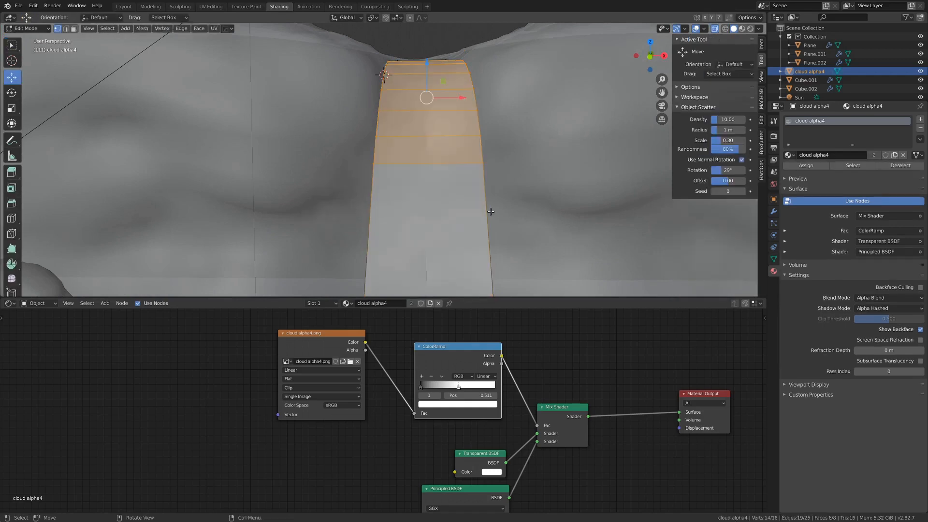
pyautogui.moveTo(479, 188); pyautogui.dragTo(437, 177, button='middle')
pyautogui.hotkey('alt', 'a')
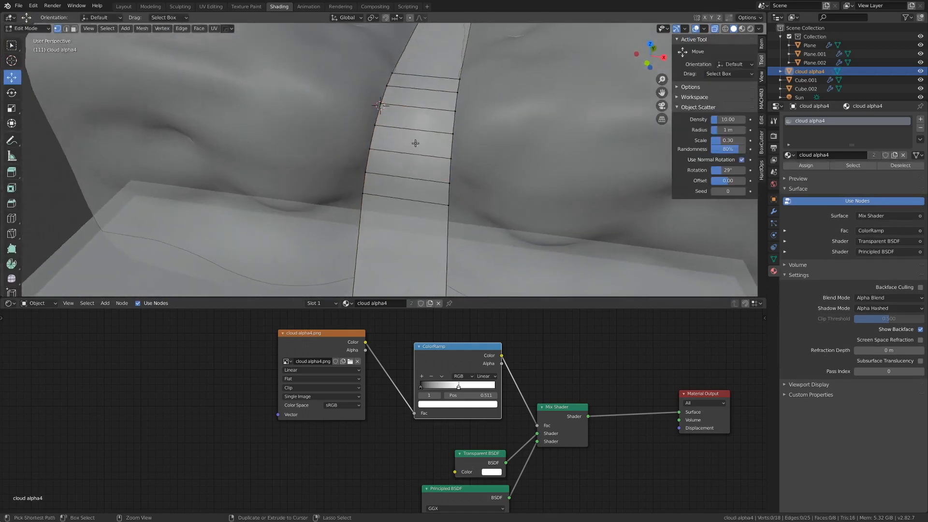
pyautogui.hotkey('ctrl', 'r')
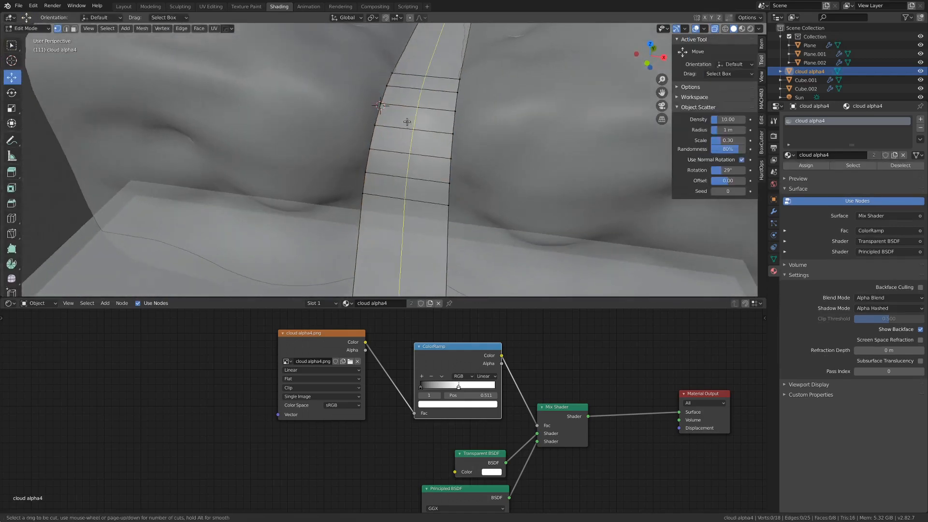
pyautogui.click(407, 122)
pyautogui.rightClick(409, 125)
# Step: Move the centre edge loop freely to shape the waterfall's cross-section, and clear the selection
pyautogui.moveTo(408, 124); pyautogui.dragTo(370, 88, button='middle')
pyautogui.press('g')
pyautogui.click(347, 198)
pyautogui.scroll(-4, 426, 145)
pyautogui.moveTo(426, 145); pyautogui.dragTo(435, 190, button='middle')
pyautogui.scroll(3, 458, 187)
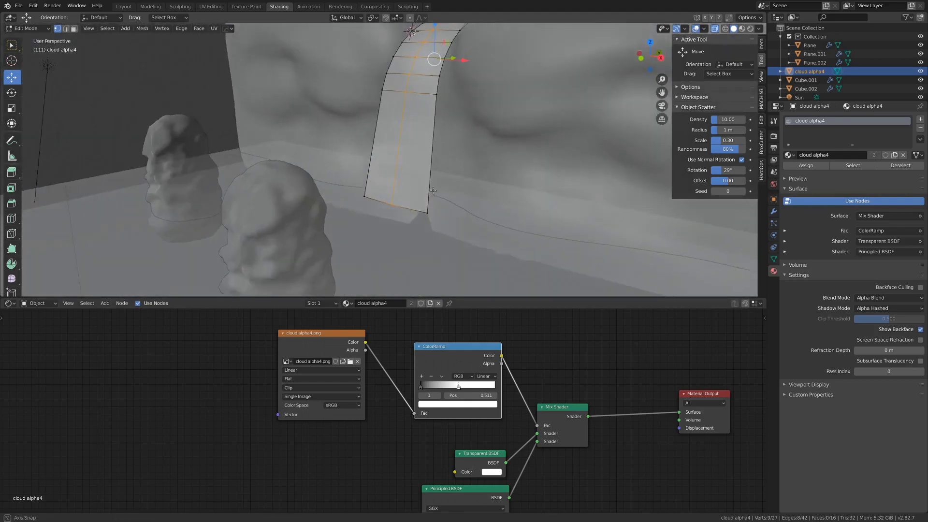
pyautogui.scroll(2, 425, 193)
pyautogui.hotkey('alt', 'a')
pyautogui.scroll(-4, 400, 221)
pyautogui.moveTo(400, 221); pyautogui.dragTo(351, 192, button='middle')
pyautogui.moveTo(383, 171); pyautogui.dragTo(386, 186)
# Step: Return to Object Mode and switch the 3D view to rendered shading to examine the reshaped waterfall
pyautogui.press('Tab')
pyautogui.moveTo(345, 167); pyautogui.dragTo(391, 191, button='middle')
pyautogui.press('z')
pyautogui.click(457, 144)
pyautogui.moveTo(456, 144)
pyautogui.mouseDown(button='middle')
pyautogui.moveTo(454, 204)
pyautogui.moveTo(490, 204)
pyautogui.moveTo(412, 185)
pyautogui.moveTo(409, 174)
pyautogui.moveTo(439, 186)
pyautogui.moveTo(405, 192)
pyautogui.mouseUp(button='middle')
pyautogui.scroll(-3, 462, 157)
pyautogui.moveTo(457, 158); pyautogui.dragTo(438, 166, button='middle')
pyautogui.scroll(1, 438, 167)
# Step: Add Texture Coordinate and Mapping nodes to the cloud alpha4.png texture node, and keyframe the Mapping node's Location
pyautogui.moveTo(320, 344); pyautogui.dragTo(370, 342, button='middle')
pyautogui.moveTo(365, 339)
pyautogui.mouseDown()
pyautogui.moveTo(376, 329)
pyautogui.moveTo(383, 337)
pyautogui.mouseUp()
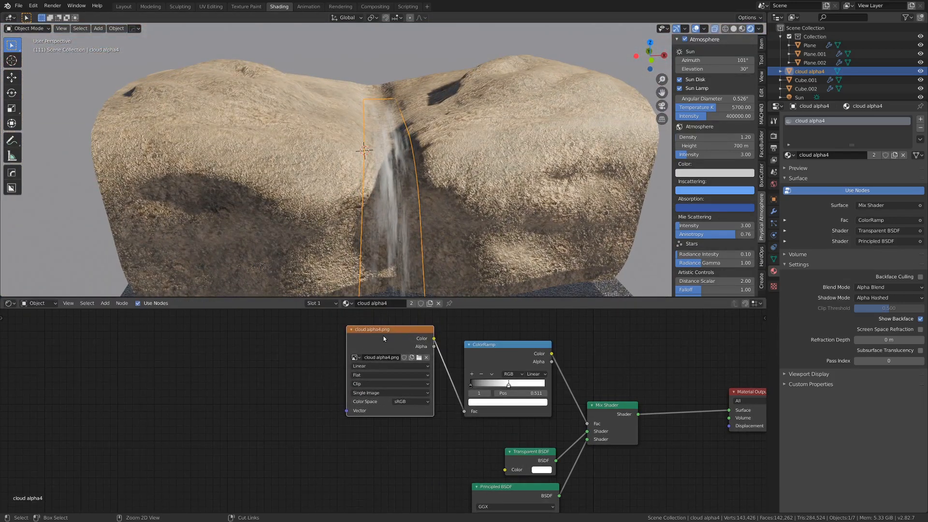
pyautogui.hotkey('ctrl', 't')
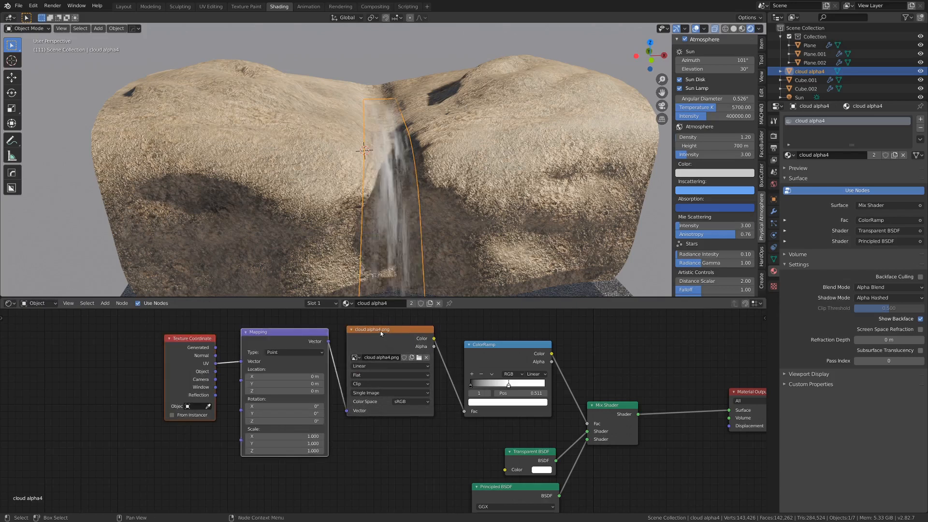
pyautogui.moveTo(297, 331); pyautogui.dragTo(387, 355, button='middle')
pyautogui.scroll(3, 387, 355)
pyautogui.moveTo(387, 355); pyautogui.dragTo(382, 348)
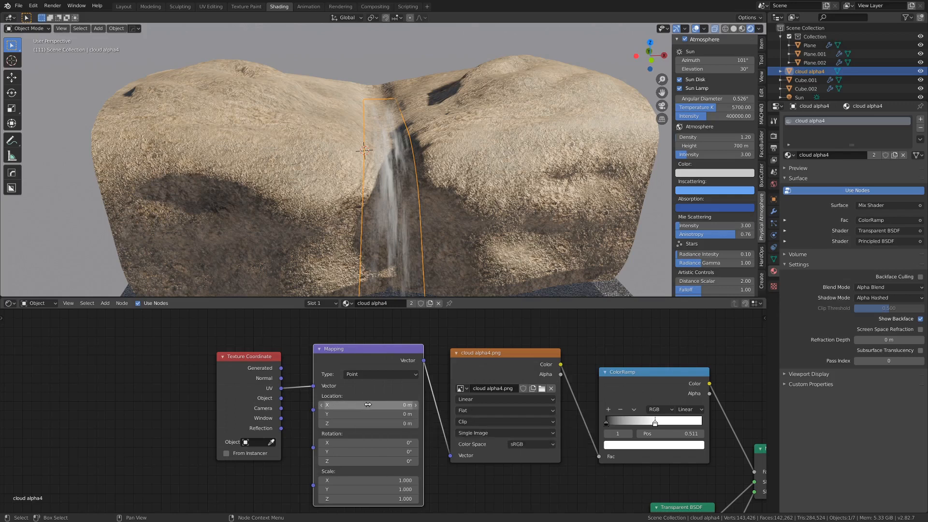
pyautogui.press('i')
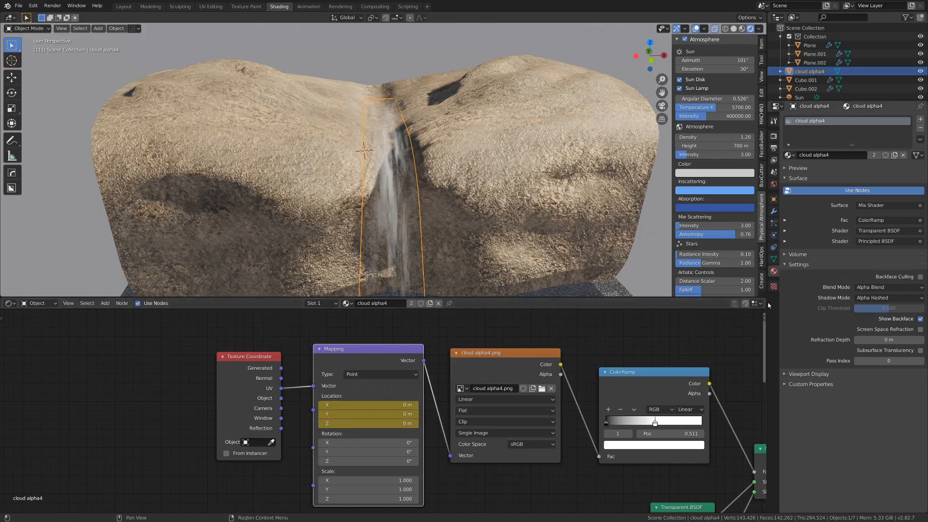
# Step: Split the node editor area and turn the new area into a Graph Editor showing the Location curves
pyautogui.moveTo(764, 299); pyautogui.dragTo(478, 315)
pyautogui.click(485, 303)
pyautogui.click(609, 355)
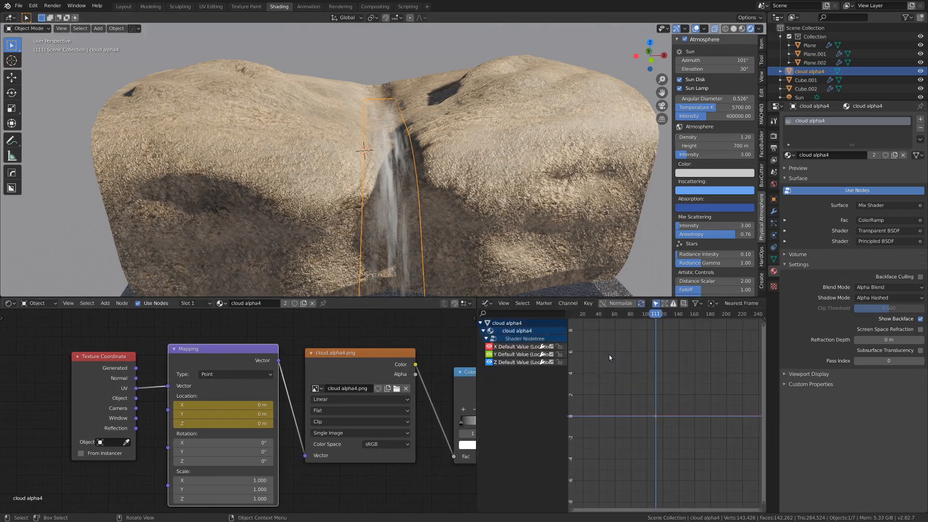
pyautogui.scroll(1, 503, 252)
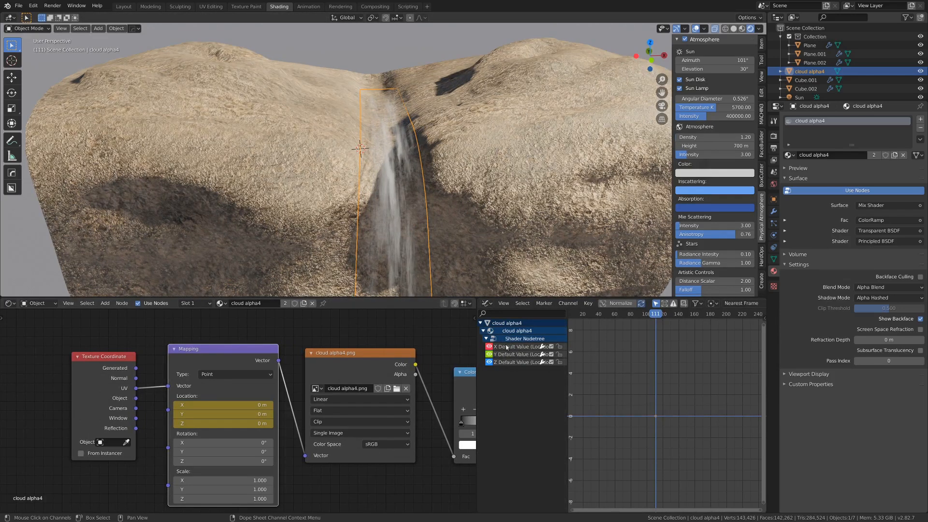
pyautogui.scroll(-5, 677, 398)
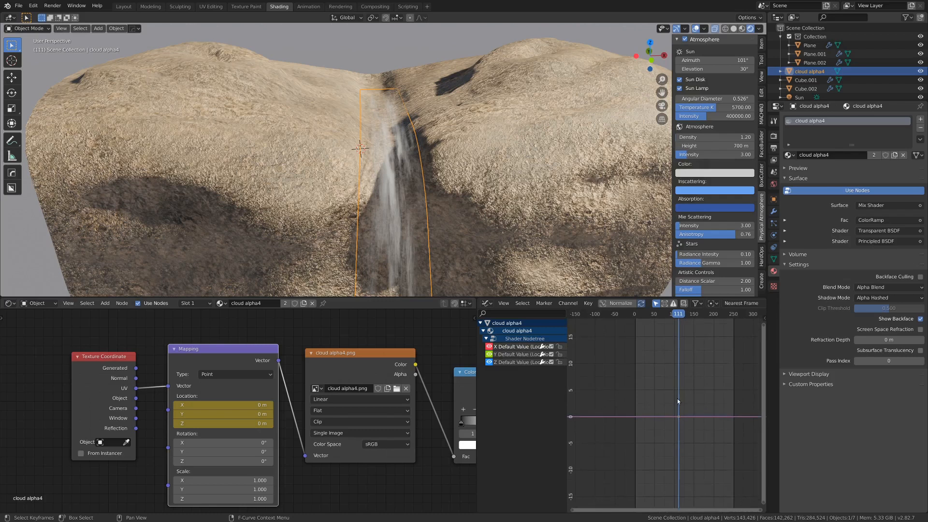
# Step: Add a Generator modifier to the X Location curve and set its x coefficient to -0.050
pyautogui.press('n')
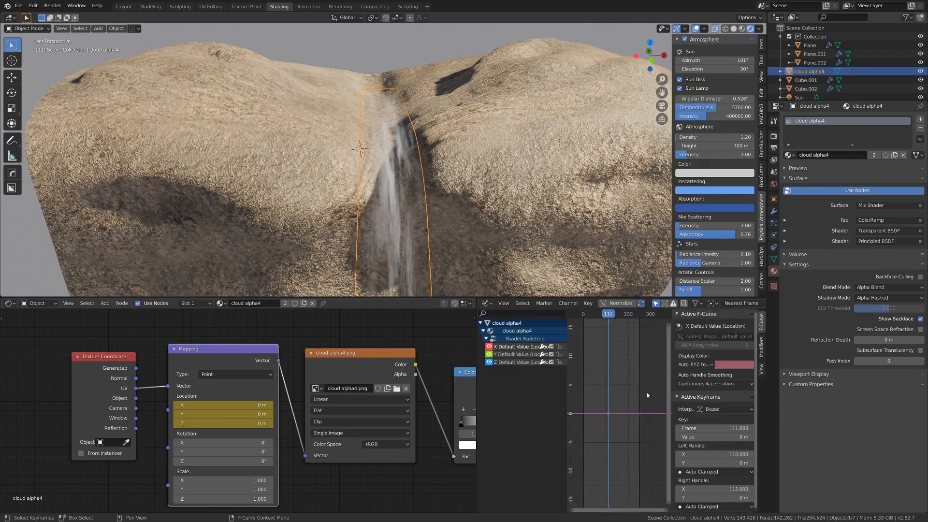
pyautogui.click(762, 347)
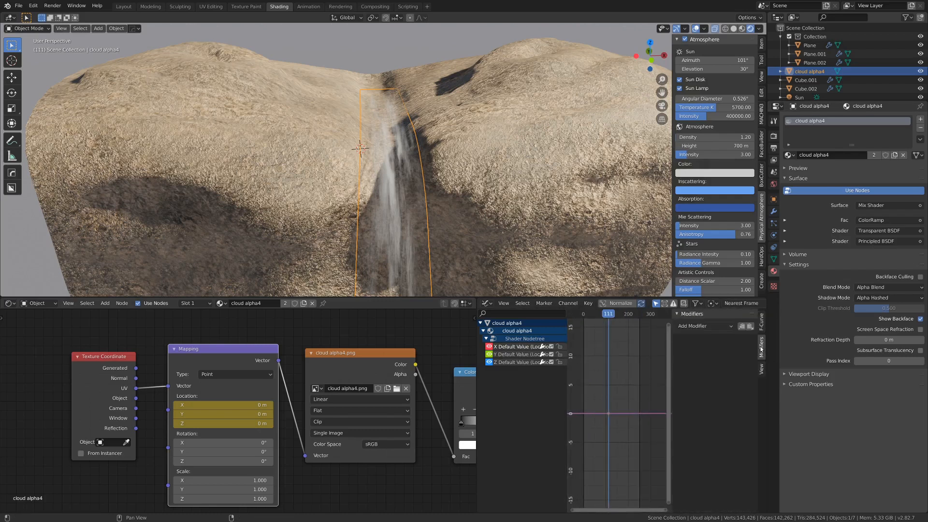
pyautogui.click(716, 326)
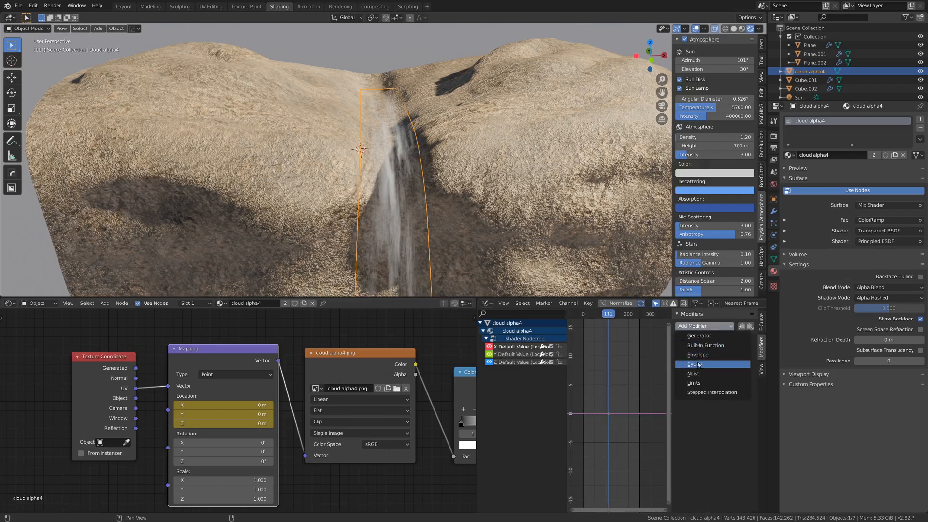
pyautogui.click(710, 336)
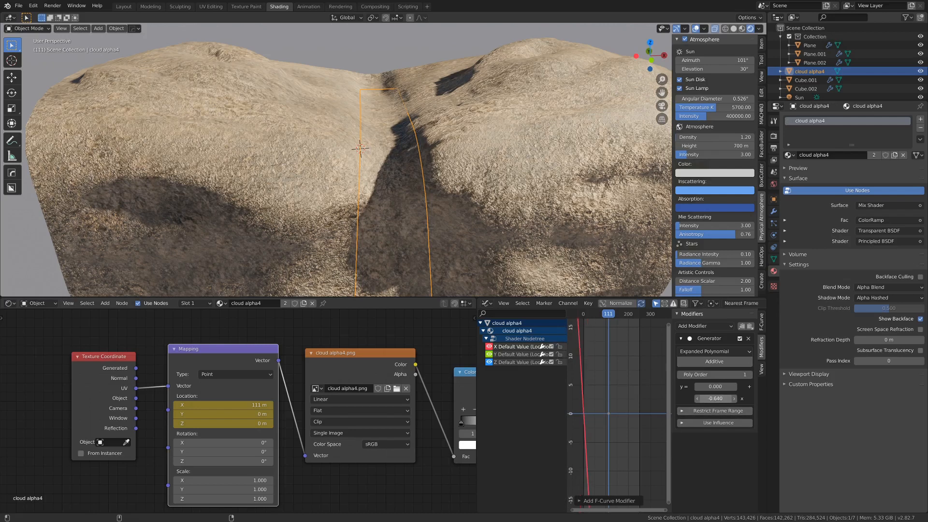
pyautogui.moveTo(715, 399); pyautogui.dragTo(706, 398)
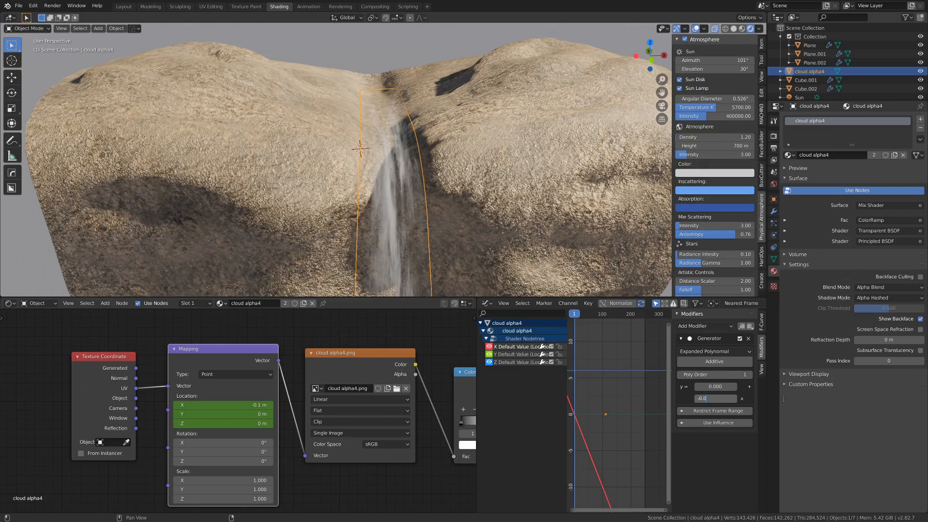
pyautogui.press('Return')
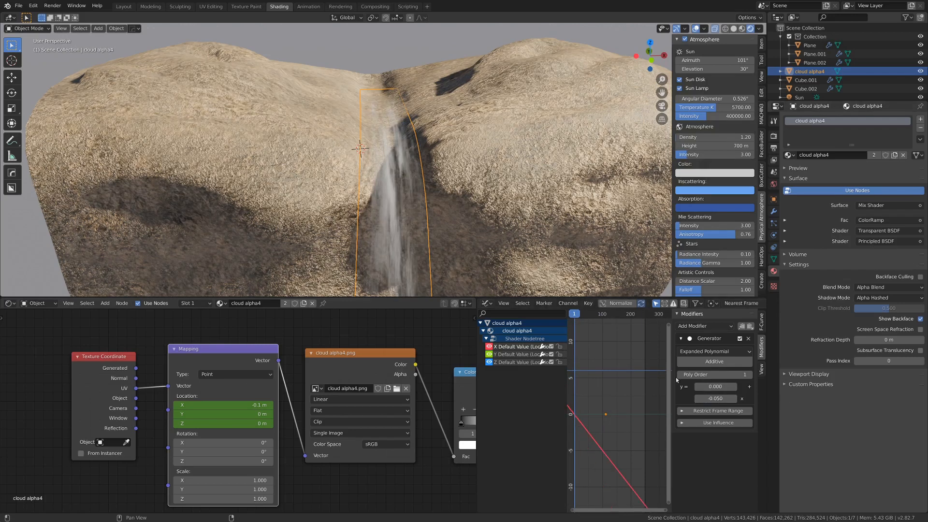
# Step: Step forward frame by frame from frame 1 to 16 and examine how the water texture moves down the cliff
pyautogui.press('Right')
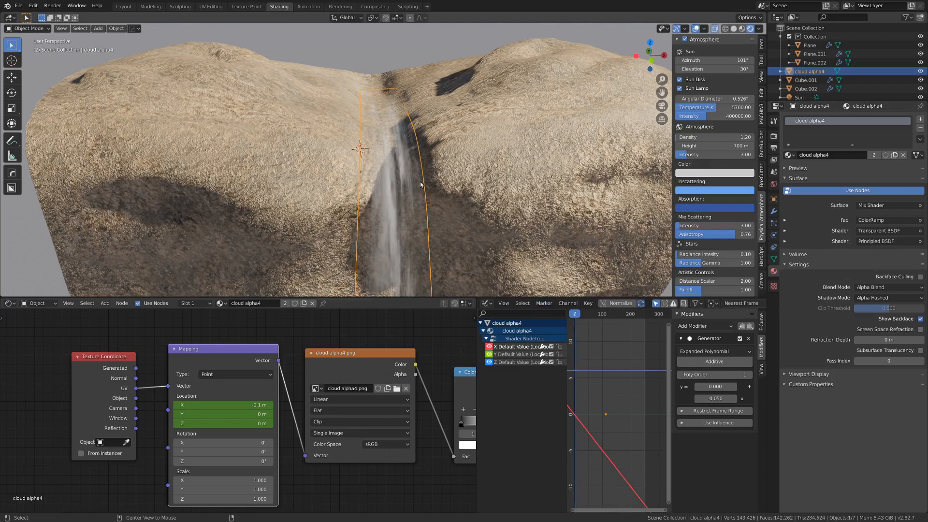
pyautogui.press('Right')
pyautogui.moveTo(399, 202)
pyautogui.mouseDown(button='middle')
pyautogui.moveTo(416, 195)
pyautogui.moveTo(403, 186)
pyautogui.mouseUp(button='middle')
pyautogui.press('Right')
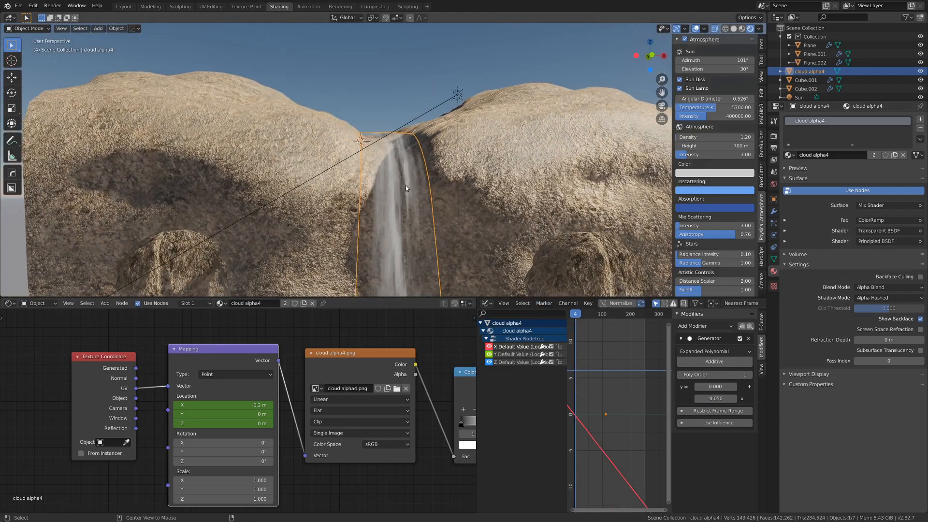
pyautogui.press('Right')
pyautogui.press('Right')
pyautogui.press('Right')
pyautogui.press('Right')
pyautogui.press('Right')
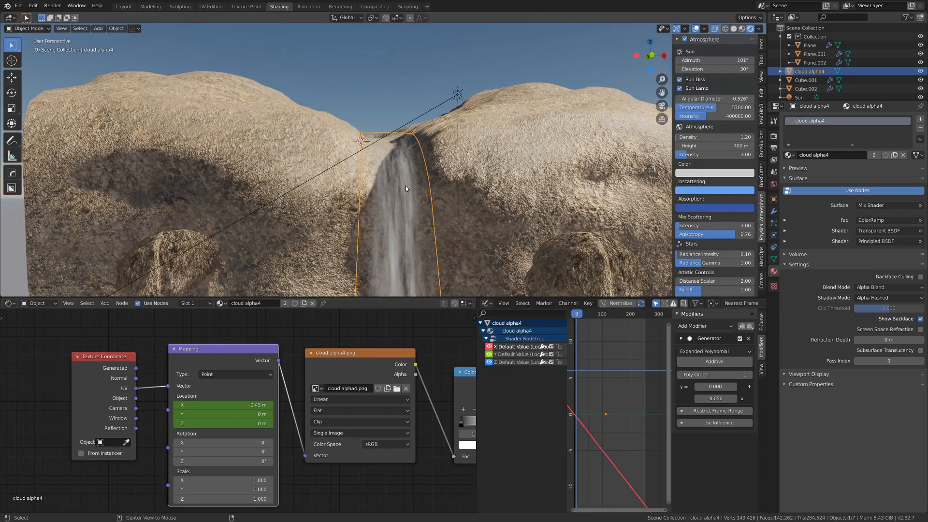
pyautogui.press('Right')
pyautogui.press('Right')
pyautogui.press('Right')
pyautogui.press('Right')
pyautogui.press('Right')
pyautogui.press('Right')
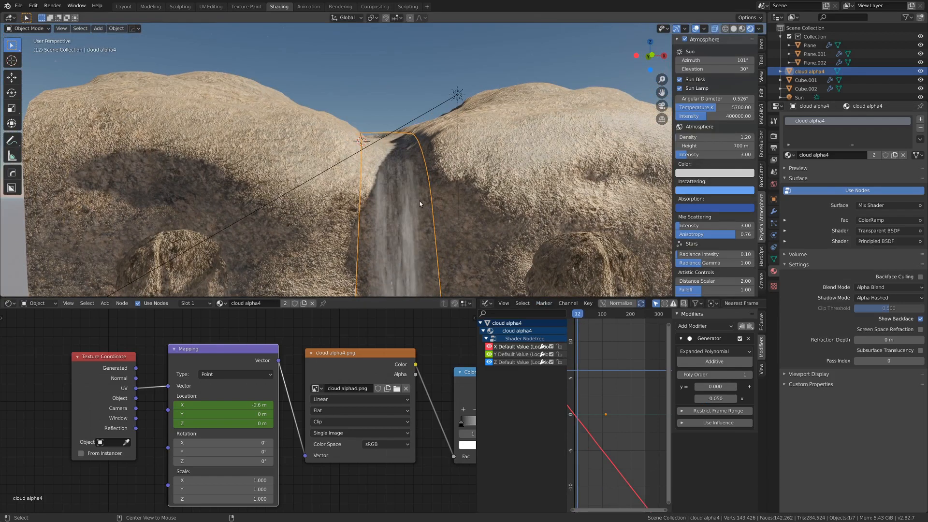
pyautogui.moveTo(419, 201); pyautogui.dragTo(420, 202, button='middle')
pyautogui.scroll(-3, 420, 203)
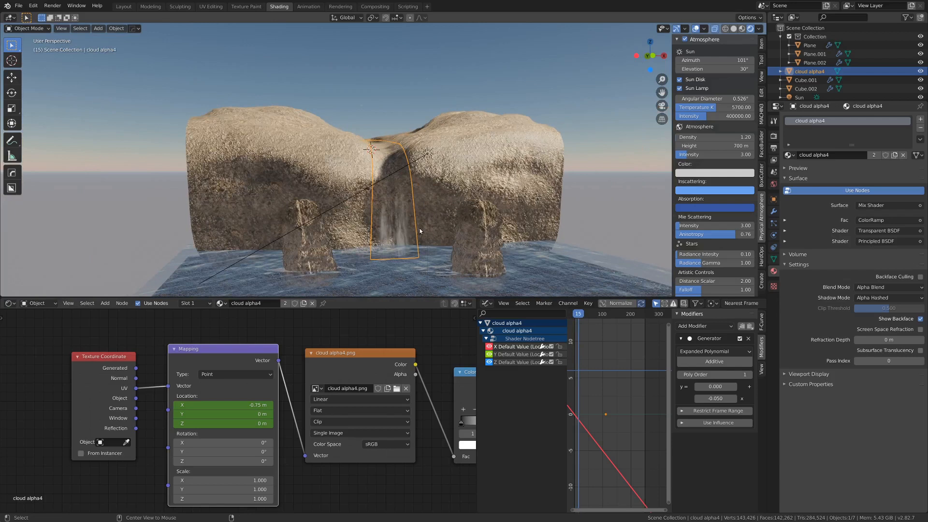
pyautogui.press('Right')
# Step: Set the cloud alpha4.png texture node's extension to Repeat and examine the waterfall from several angles
pyautogui.scroll(3, 389, 336)
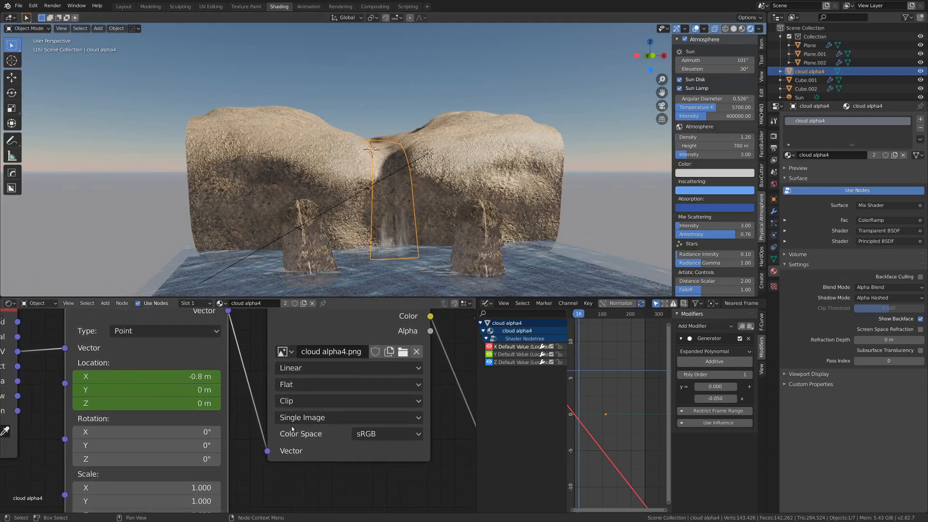
pyautogui.click(305, 404)
pyautogui.click(315, 421)
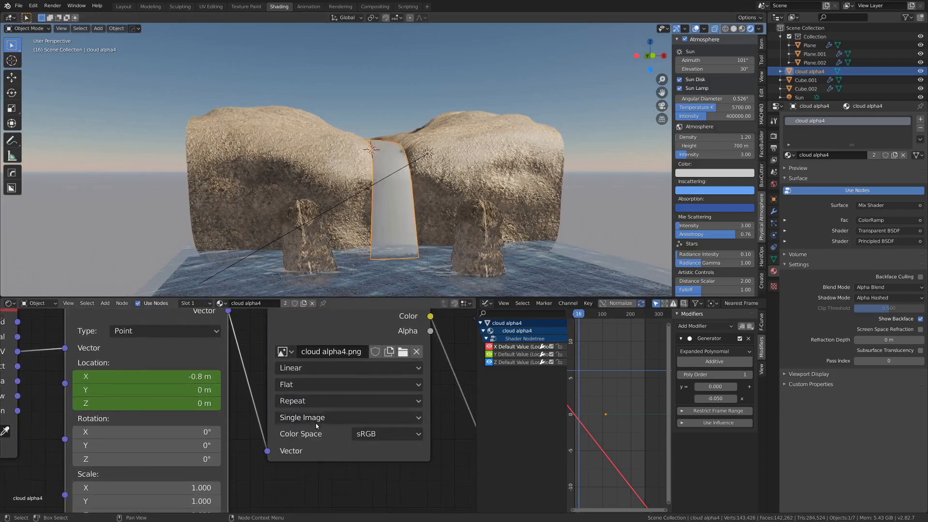
pyautogui.scroll(1, 387, 222)
pyautogui.moveTo(363, 150); pyautogui.dragTo(341, 178, button='middle')
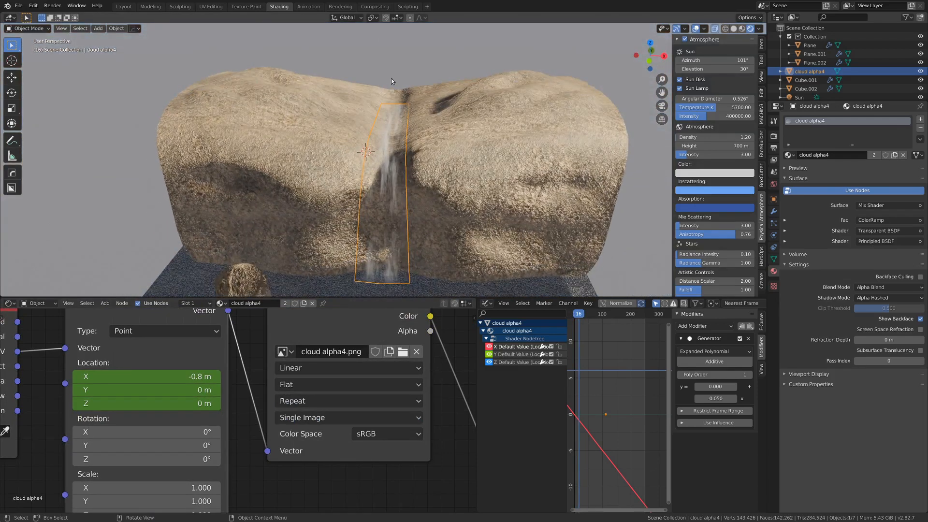
pyautogui.moveTo(397, 196); pyautogui.dragTo(405, 182, button='middle')
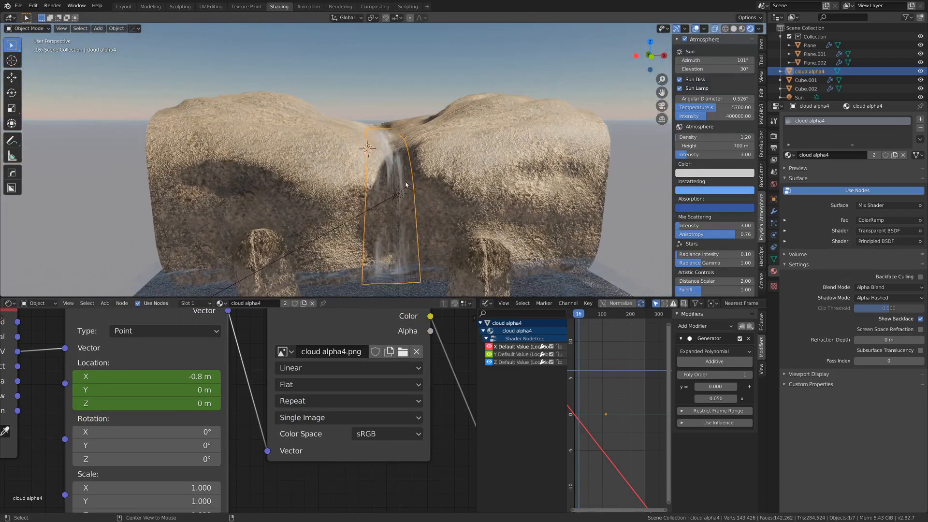
# Step: Advance the animation from frame 16 to 33 and examine how the repeating water texture flows down the cliff
pyautogui.keyDown('alt'); pyautogui.scroll(-5, 406, 181); pyautogui.keyUp('alt')
pyautogui.keyDown('alt'); pyautogui.scroll(-4, 407, 182); pyautogui.keyUp('alt')
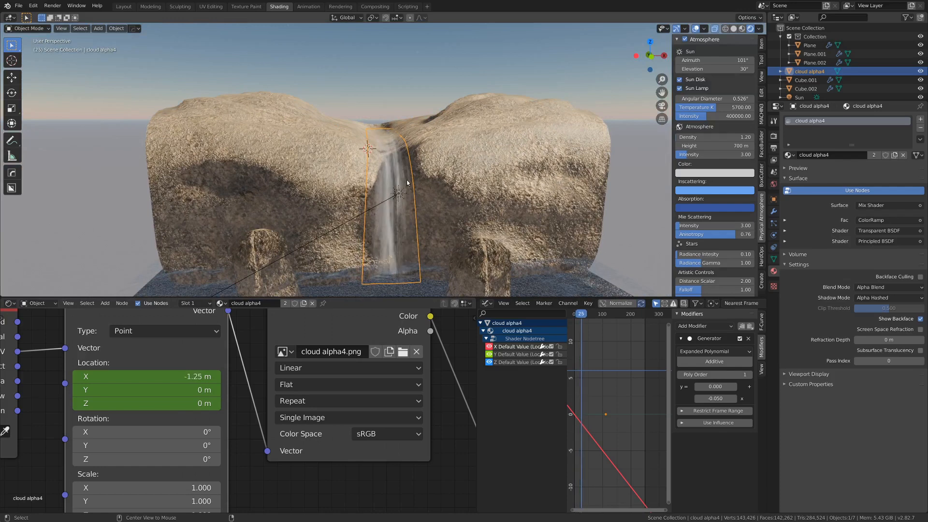
pyautogui.keyDown('alt'); pyautogui.scroll(-6, 407, 179); pyautogui.keyUp('alt')
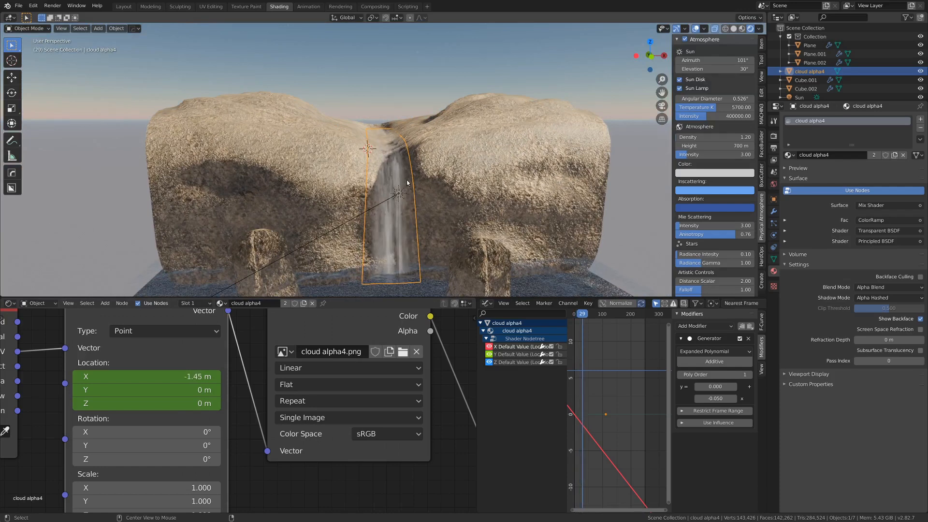
pyautogui.keyDown('alt'); pyautogui.scroll(-2, 407, 180); pyautogui.keyUp('alt')
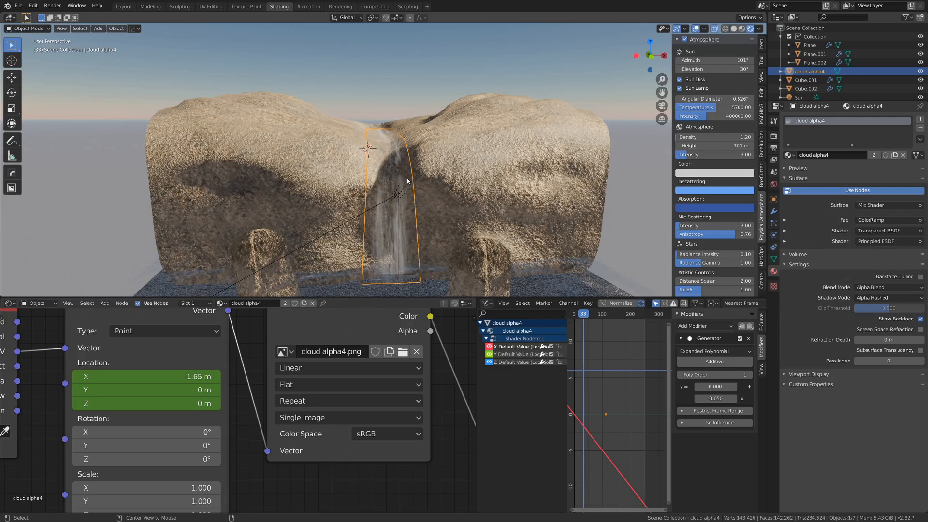
pyautogui.scroll(4, 419, 180)
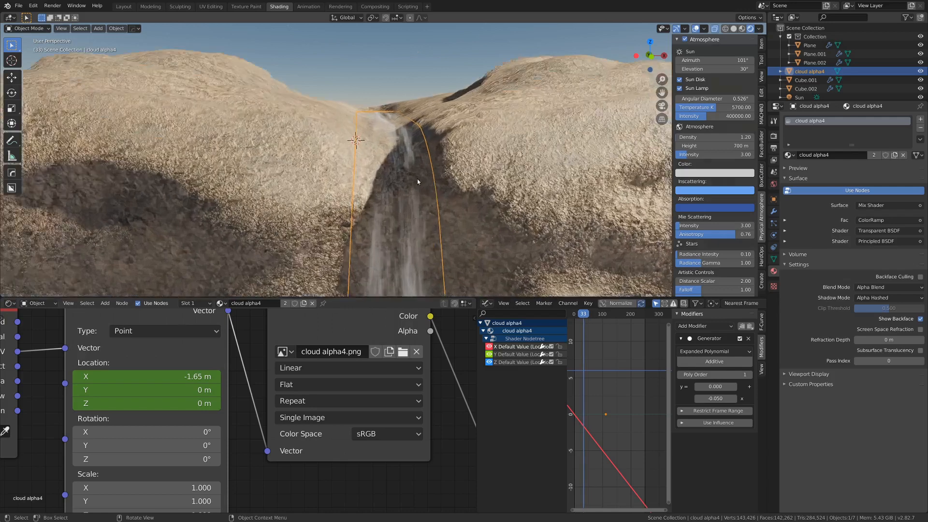
# Step: Switch the viewport to solid shading and duplicate the entire waterfall mesh in place in Edit Mode
pyautogui.moveTo(417, 179)
pyautogui.mouseDown(button='middle')
pyautogui.moveTo(426, 192)
pyautogui.moveTo(300, 239)
pyautogui.mouseUp(button='middle')
pyautogui.press('z')
pyautogui.scroll(-3, 458, 198)
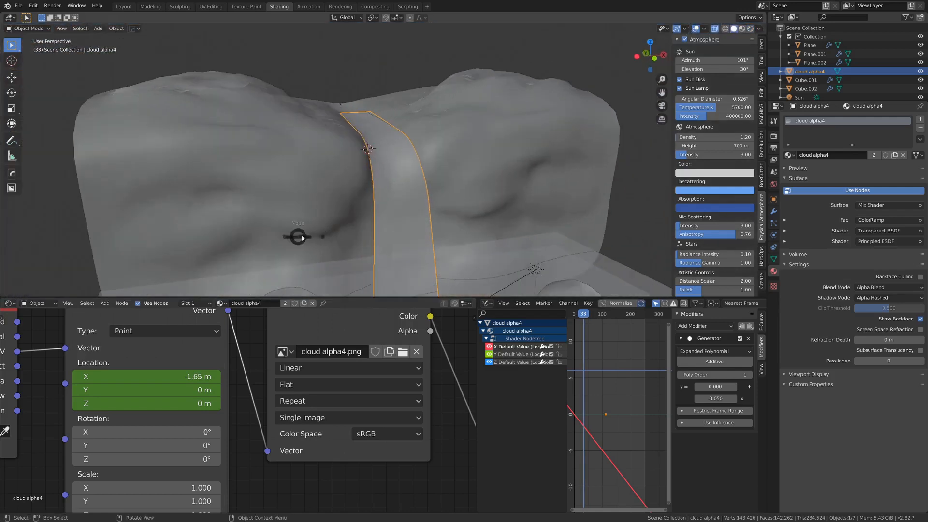
pyautogui.hotkey('ctrl', 'Tab')
pyautogui.click(353, 235)
pyautogui.press('a')
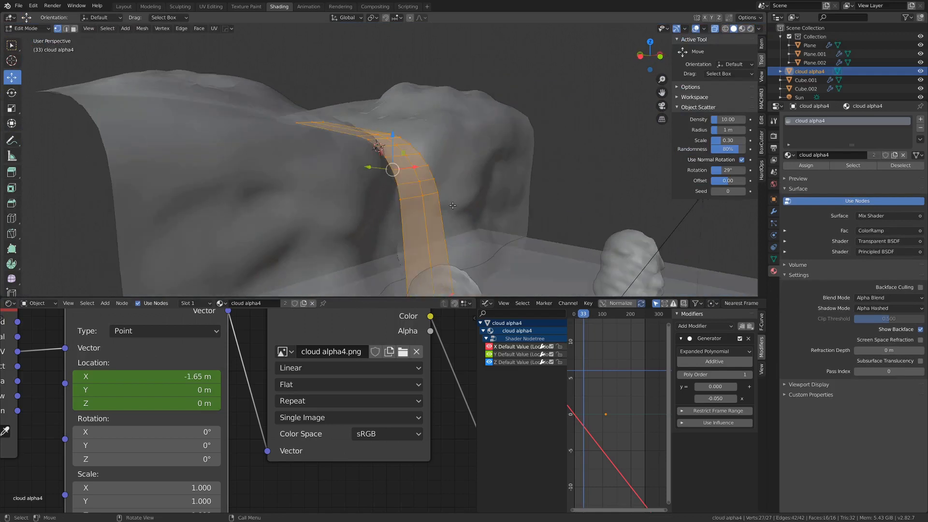
pyautogui.hotkey('shift', 'd')
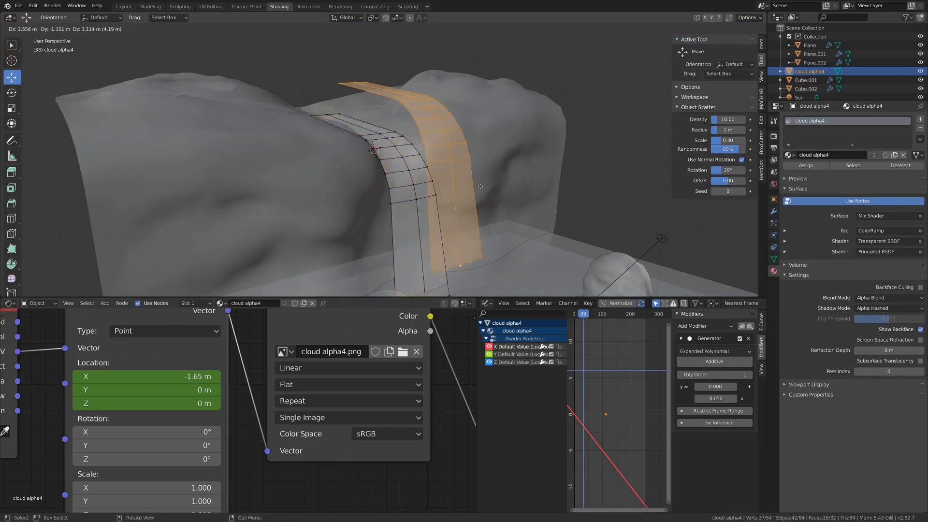
pyautogui.rightClick(495, 195)
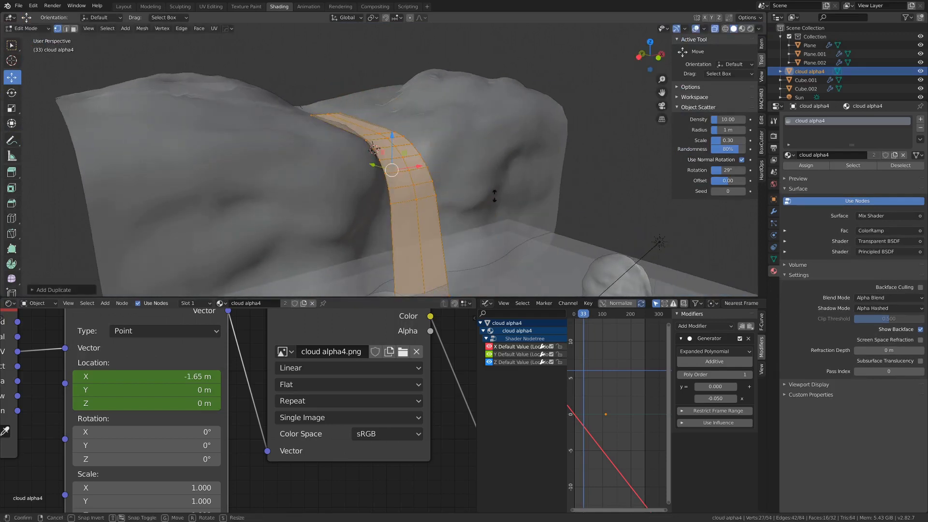
# Step: Offset the duplicated waterfall layer outward along its normals with Shrink/Fatten by about 0.08
pyautogui.hotkey('alt', 's')
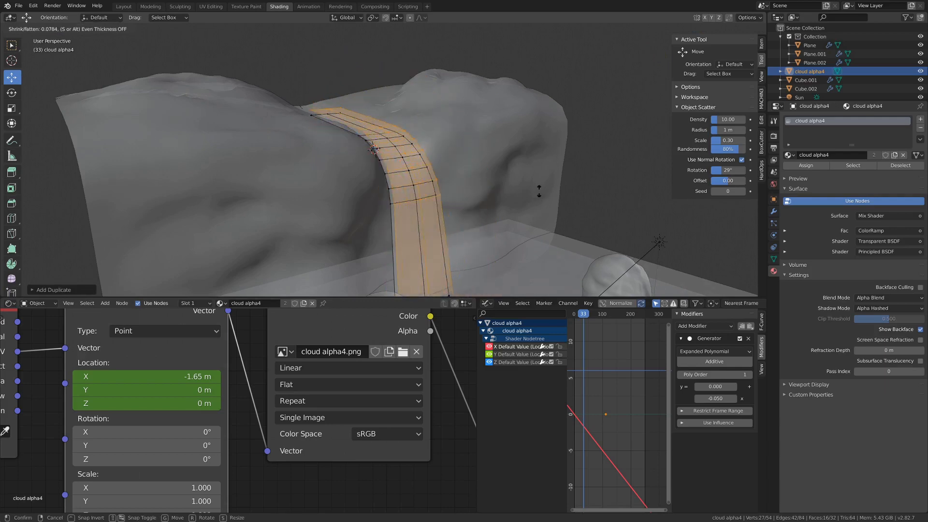
pyautogui.click(540, 193)
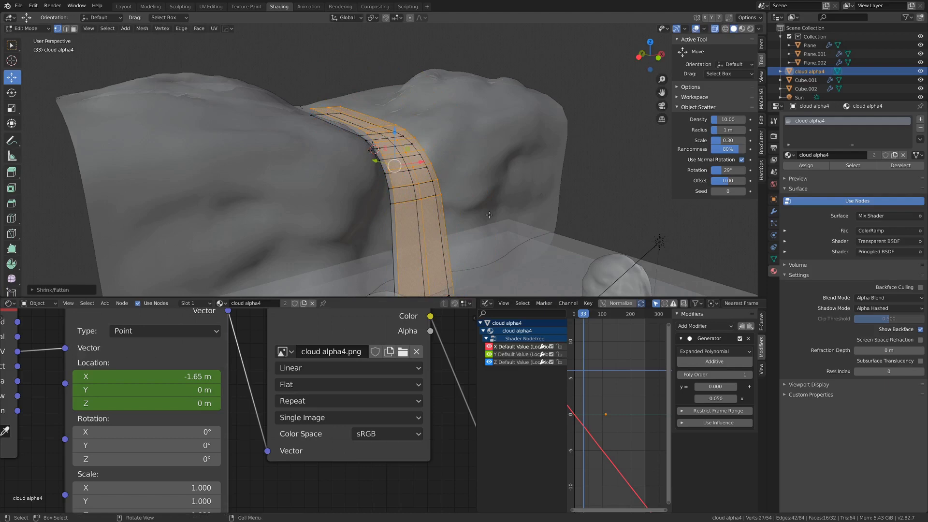
pyautogui.moveTo(539, 192); pyautogui.dragTo(481, 196, button='middle')
pyautogui.scroll(2, 487, 138)
pyautogui.scroll(2, 489, 145)
pyautogui.scroll(-3, 503, 163)
pyautogui.scroll(1, 427, 169)
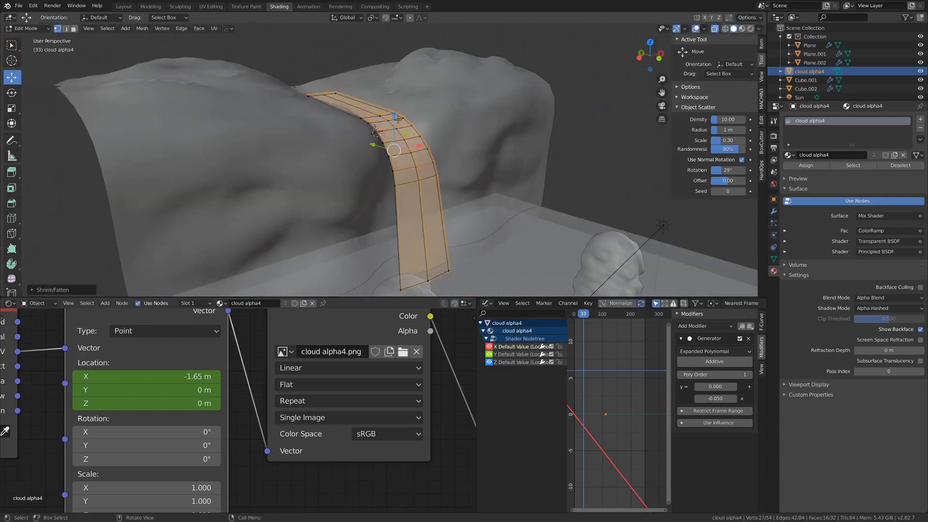
# Step: In the UV Editing workspace, select all UVs of the duplicated layer and shift them along X by about half the image width
pyautogui.click(215, 6)
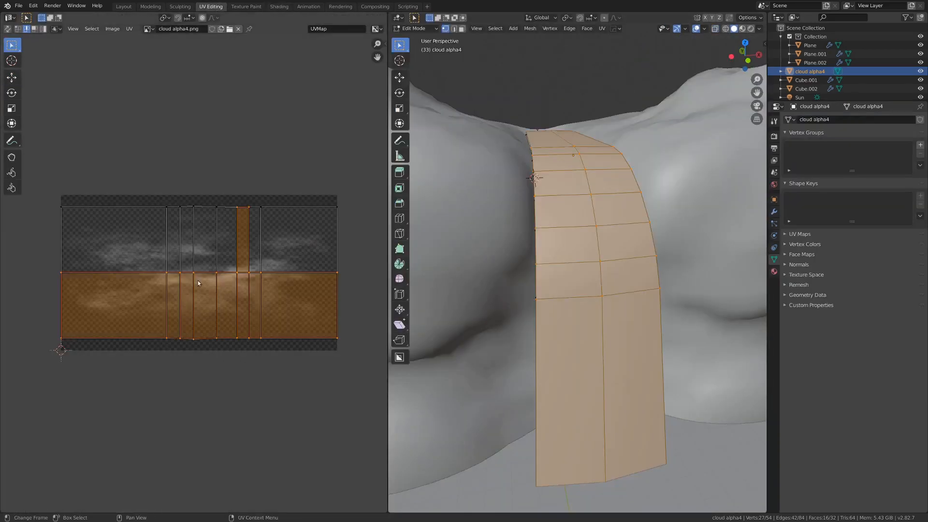
pyautogui.press('a')
pyautogui.scroll(-2, 164, 282)
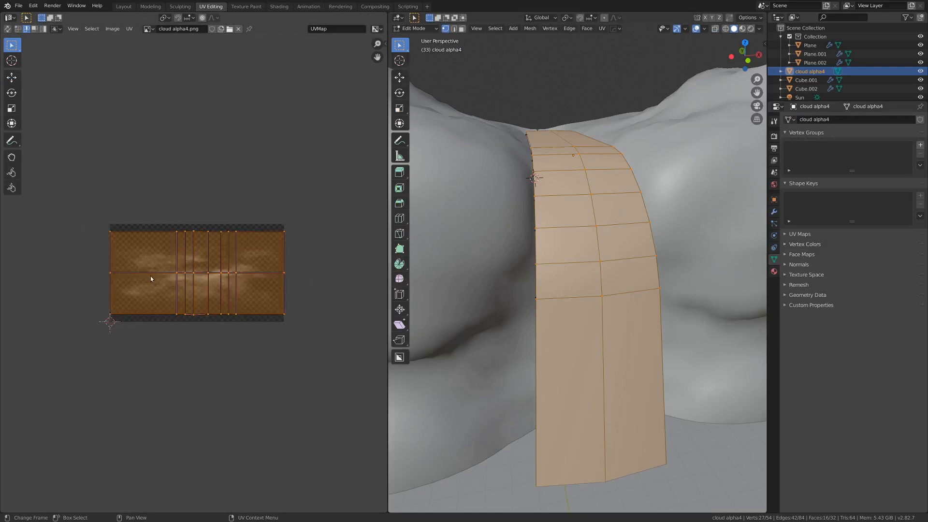
pyautogui.press('r')
pyautogui.press('Escape')
pyautogui.press('g')
pyautogui.press('x')
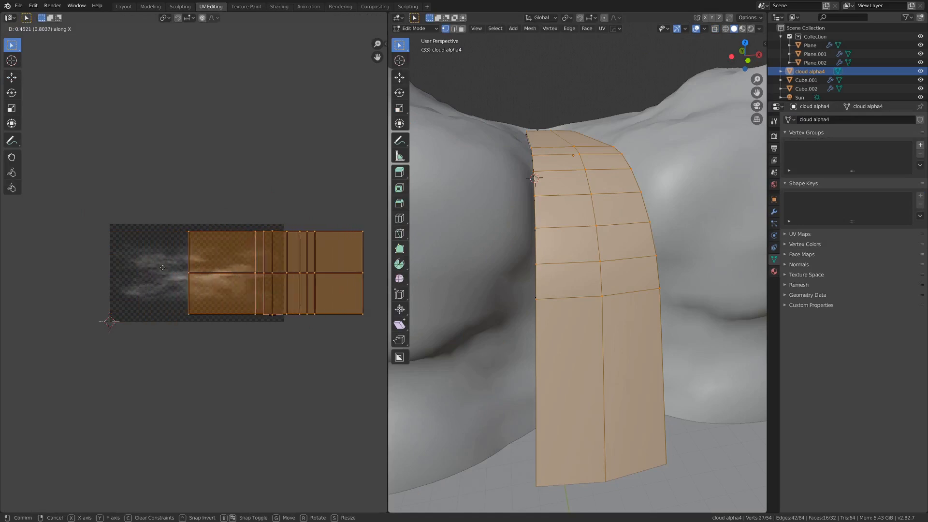
pyautogui.click(196, 266)
# Step: Examine the cloud alpha4.png image up close, with and without the shifted UV layout over it
pyautogui.press('Tab')
pyautogui.scroll(2, 152, 302)
pyautogui.scroll(-2, 206, 291)
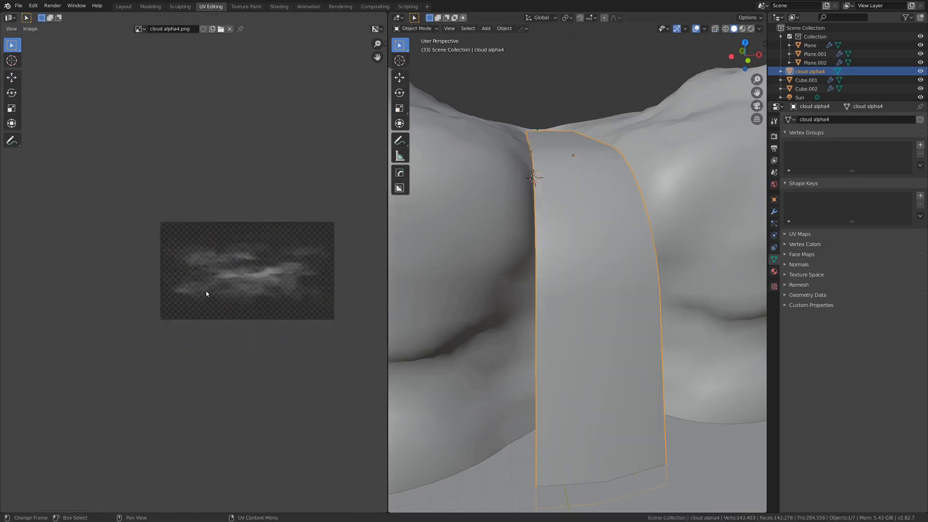
pyautogui.scroll(3, 146, 305)
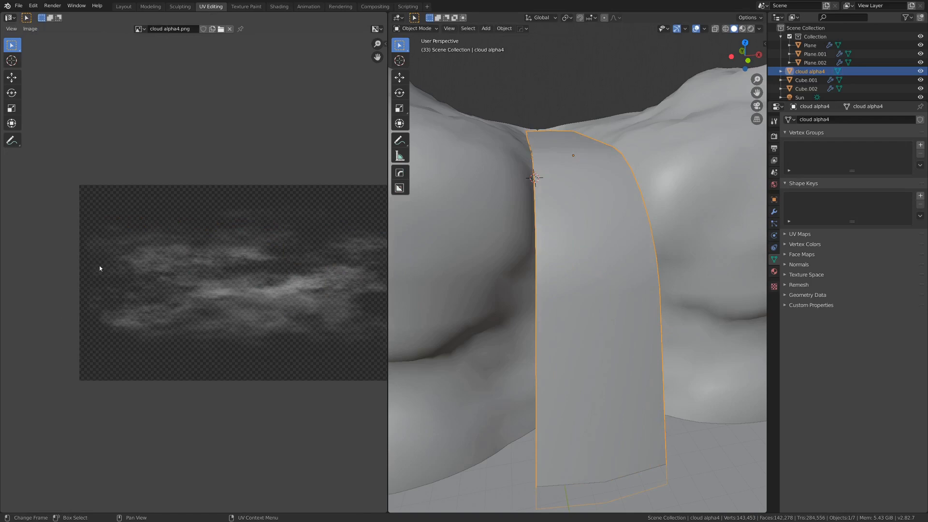
pyautogui.scroll(-3, 190, 331)
pyautogui.scroll(1, 164, 335)
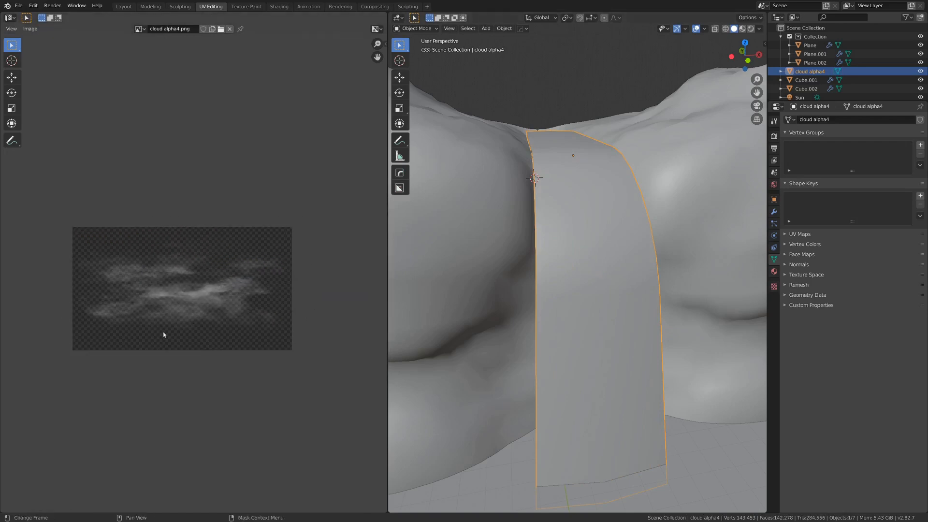
pyautogui.press('Tab')
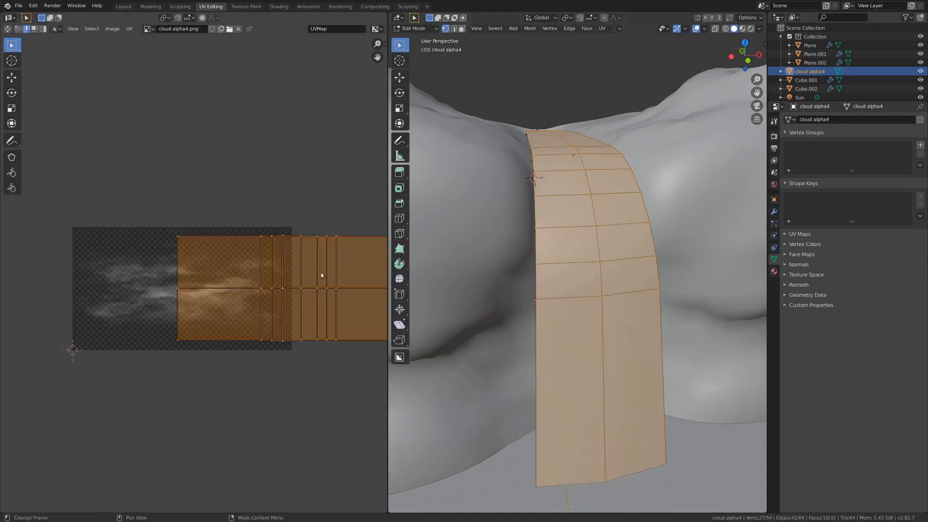
# Step: Return to Object Mode with rendered shading and examine the two-layer waterfall from the front and from above
pyautogui.press('Tab')
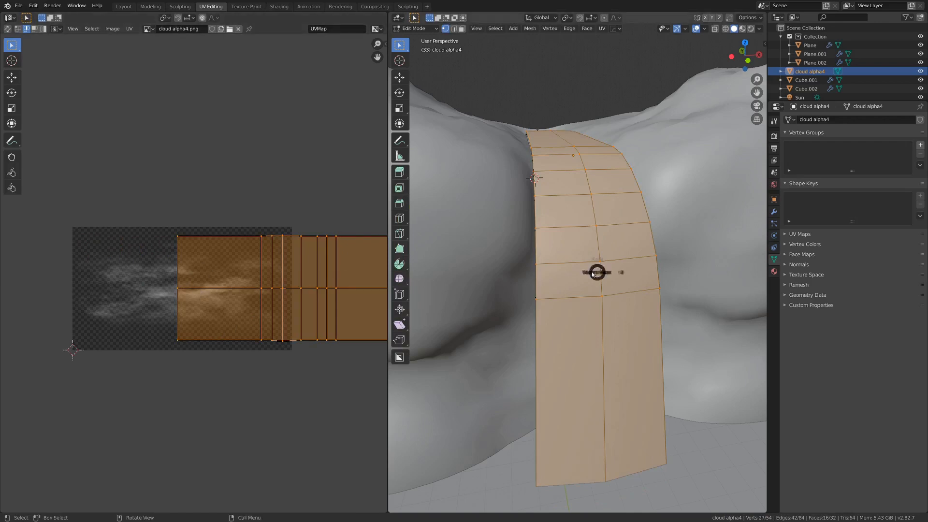
pyautogui.moveTo(549, 282); pyautogui.dragTo(513, 303, button='middle')
pyautogui.press('z')
pyautogui.scroll(-5, 578, 256)
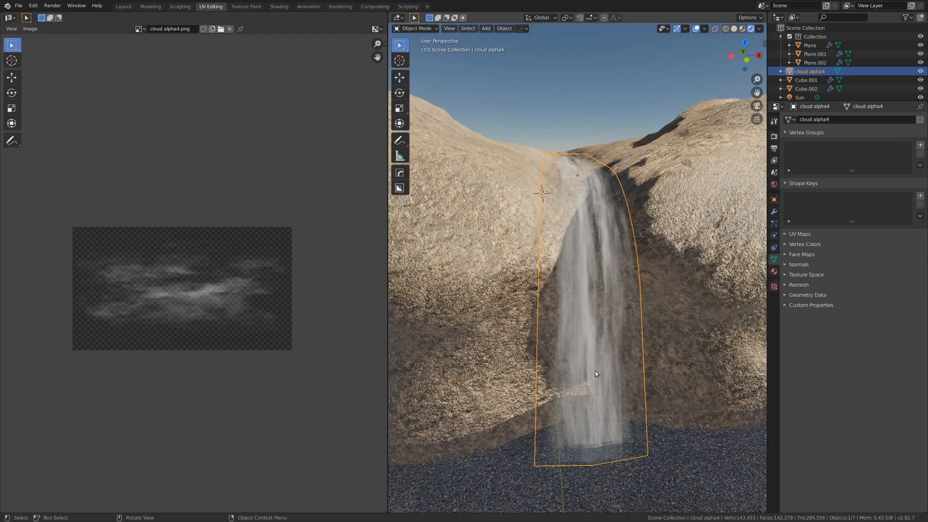
pyautogui.moveTo(591, 327); pyautogui.dragTo(596, 310, button='middle')
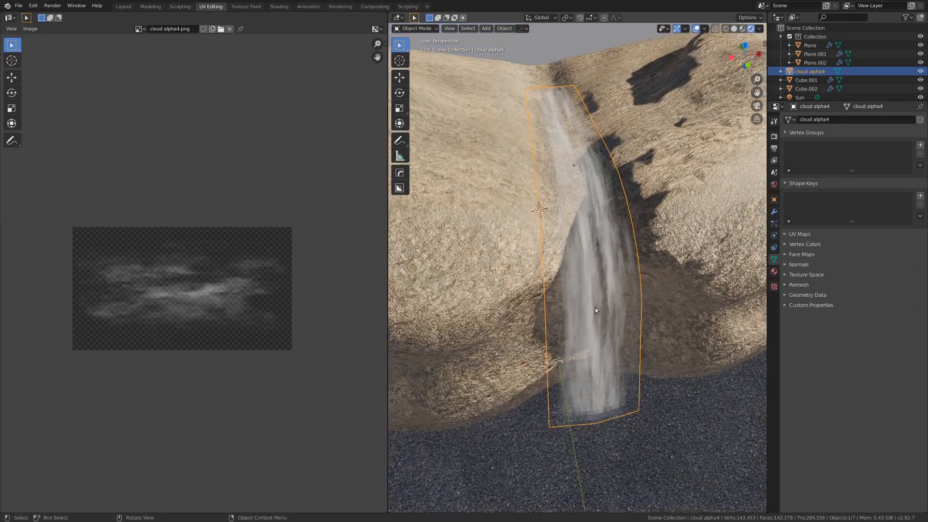
pyautogui.moveTo(598, 155); pyautogui.dragTo(517, 325, button='middle')
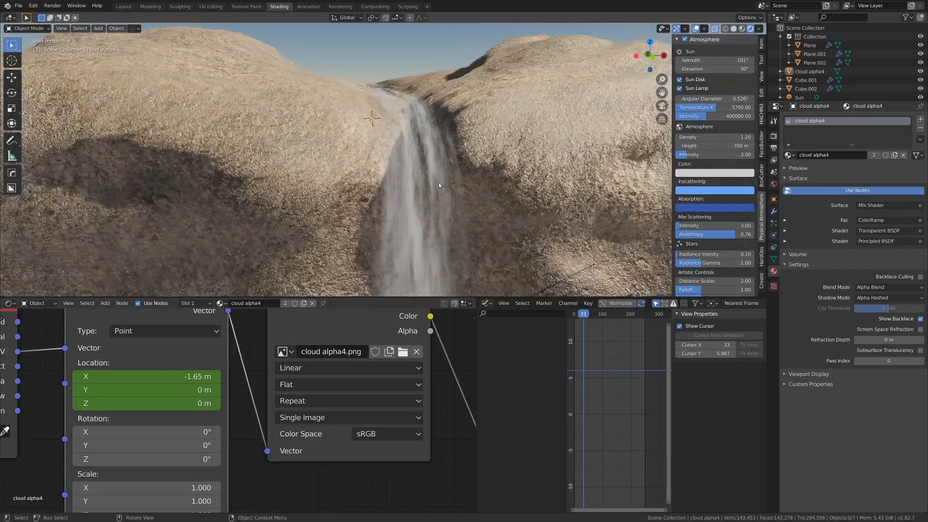
# Step: In Edit Mode, select the linked geometry of the inner waterfall layer and hide it
pyautogui.scroll(-6, 443, 190)
pyautogui.scroll(5, 448, 195)
pyautogui.moveTo(448, 196)
pyautogui.mouseDown(button='middle')
pyautogui.moveTo(407, 144)
pyautogui.moveTo(322, 212)
pyautogui.moveTo(413, 240)
pyautogui.mouseUp(button='middle')
pyautogui.press('Tab')
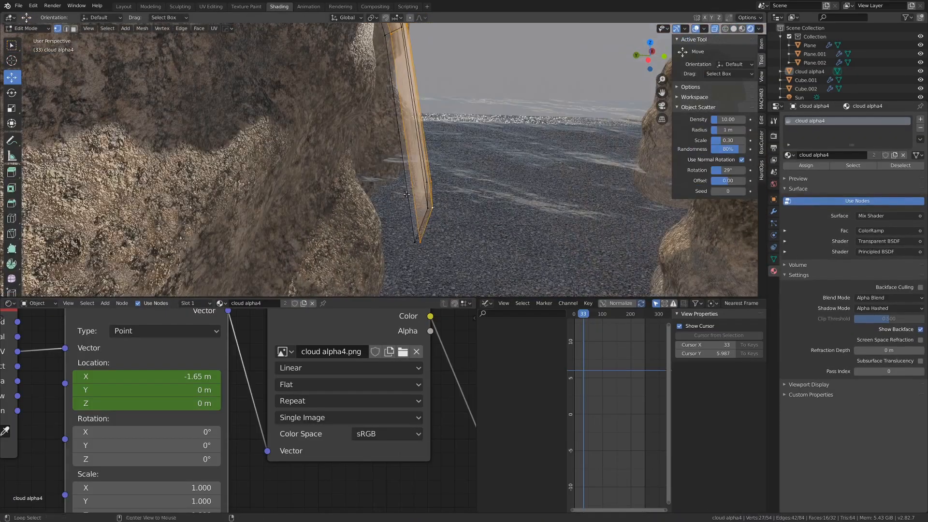
pyautogui.press('l')
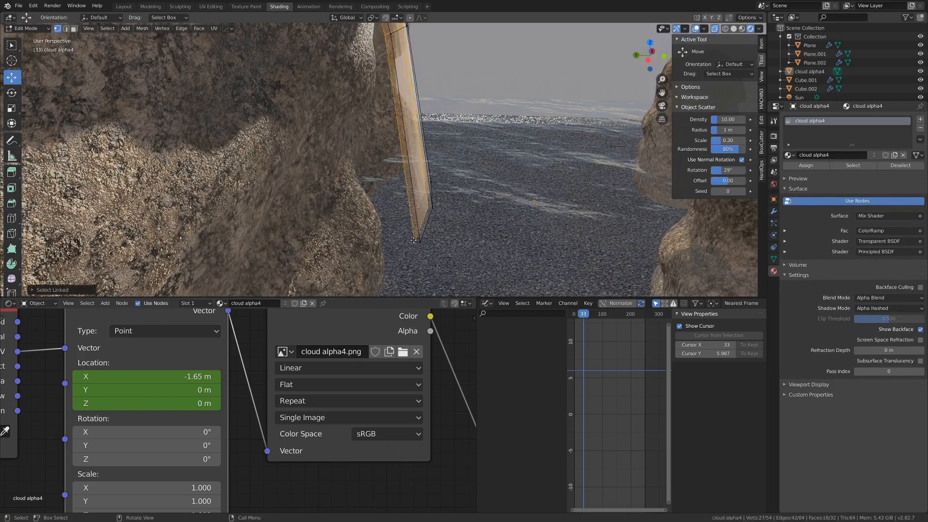
pyautogui.press('h')
# Step: Add six horizontal loop cuts across the long lower section of the visible layer and one vertical loop cut in each column
pyautogui.moveTo(416, 231); pyautogui.dragTo(372, 230, button='middle')
pyautogui.scroll(4, 368, 229)
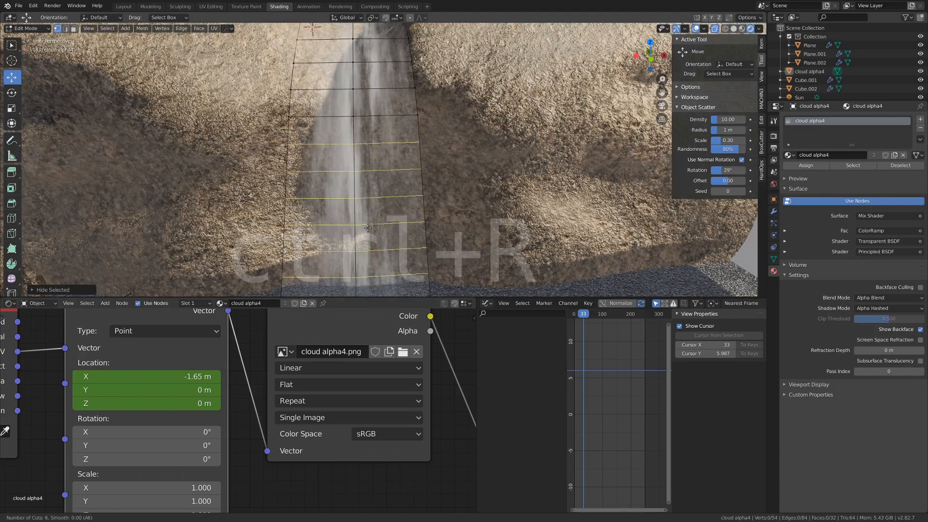
pyautogui.click(368, 227)
pyautogui.rightClick(369, 226)
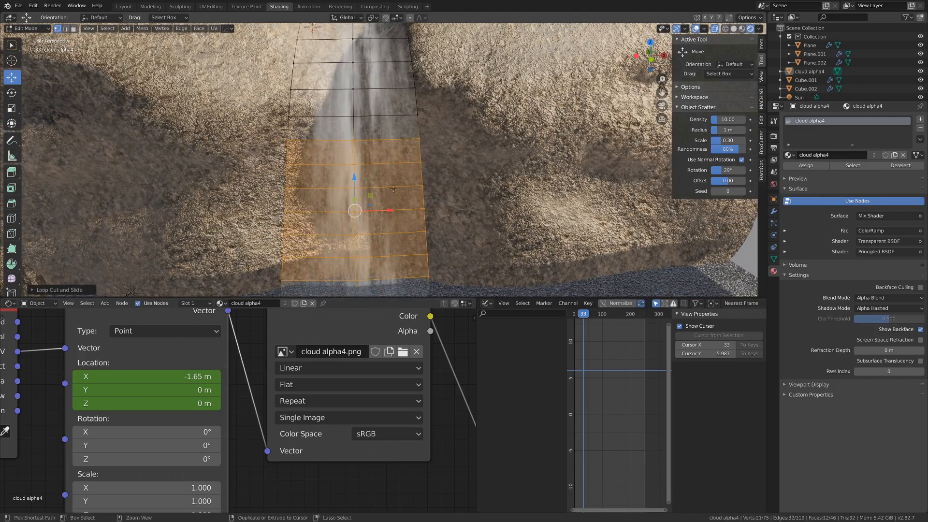
pyautogui.hotkey('ctrl', 'r')
pyautogui.click(381, 165)
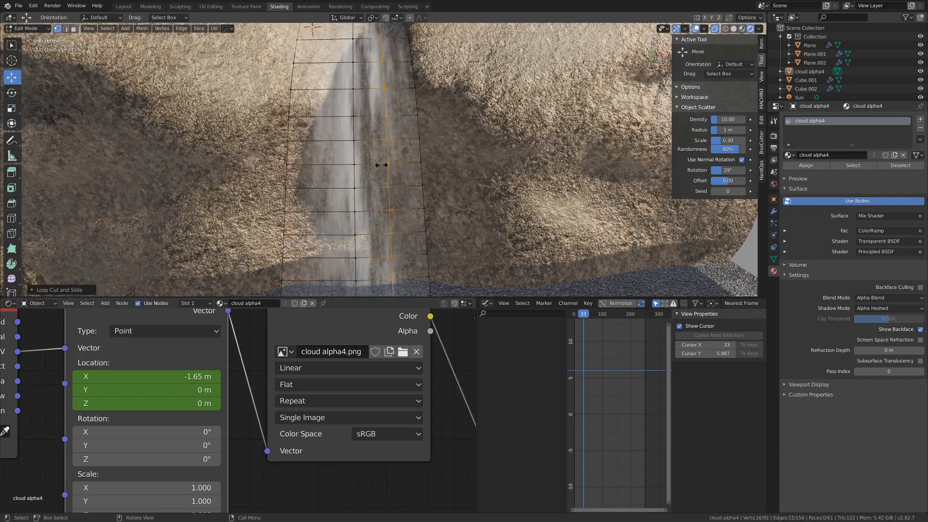
pyautogui.click(330, 139)
pyautogui.rightClick(330, 140)
# Step: Select a single vertex near the base of the waterfall layer and try moving it on its own
pyautogui.scroll(-5, 330, 145)
pyautogui.moveTo(332, 150); pyautogui.dragTo(358, 193, button='middle')
pyautogui.scroll(4, 358, 198)
pyautogui.hotkey('alt', 'a')
pyautogui.moveTo(363, 228); pyautogui.dragTo(396, 186, button='middle')
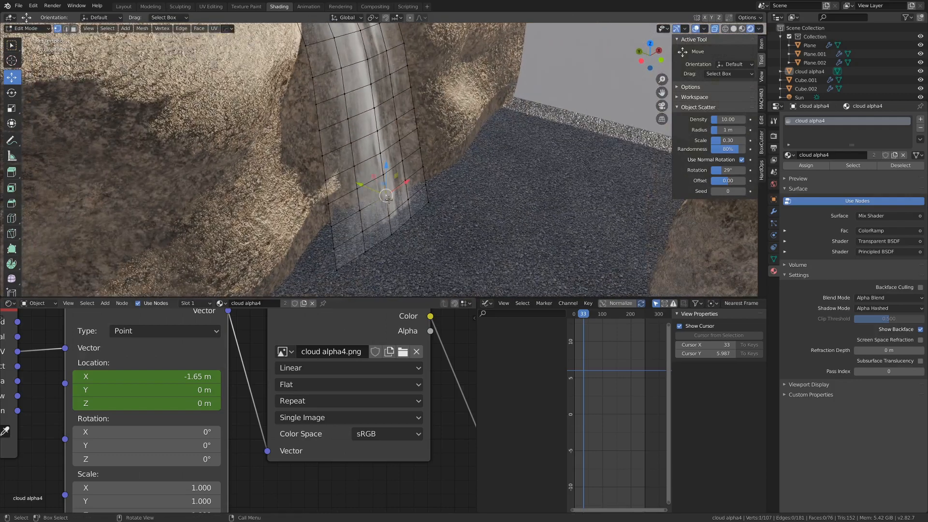
pyautogui.scroll(3, 389, 199)
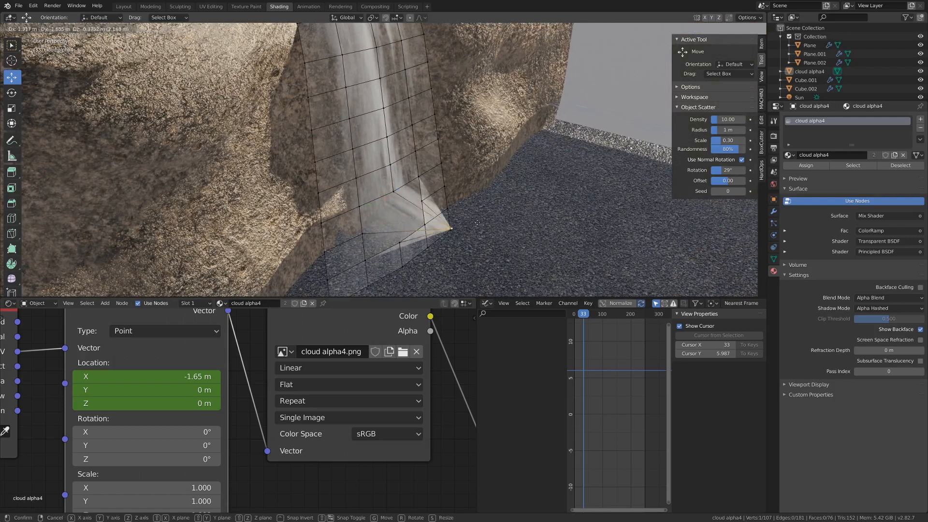
# Step: Enable proportional editing and use the Smooth falloff
pyautogui.click(370, 20)
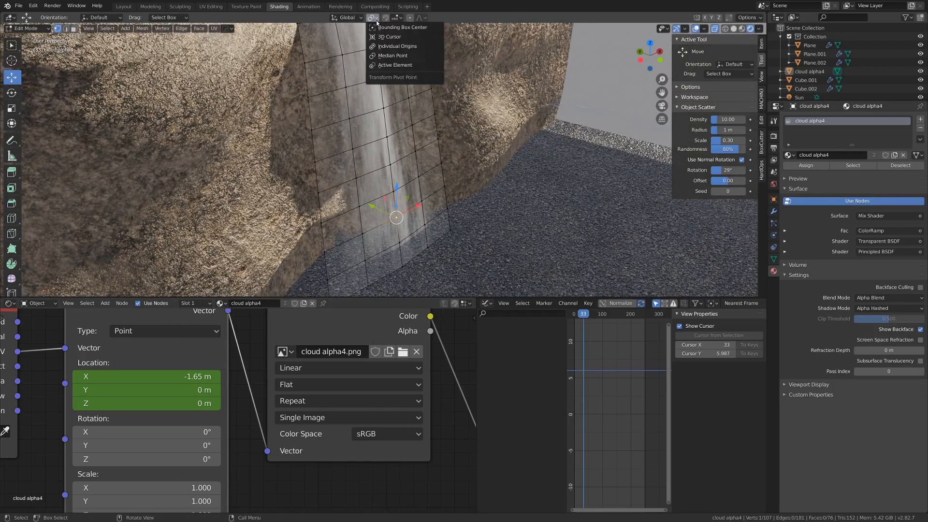
pyautogui.click(409, 17)
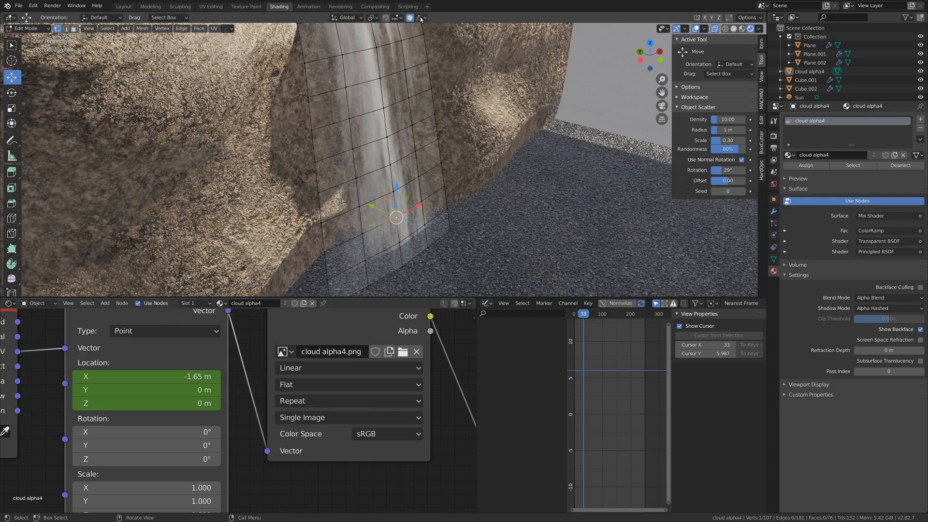
pyautogui.click(420, 17)
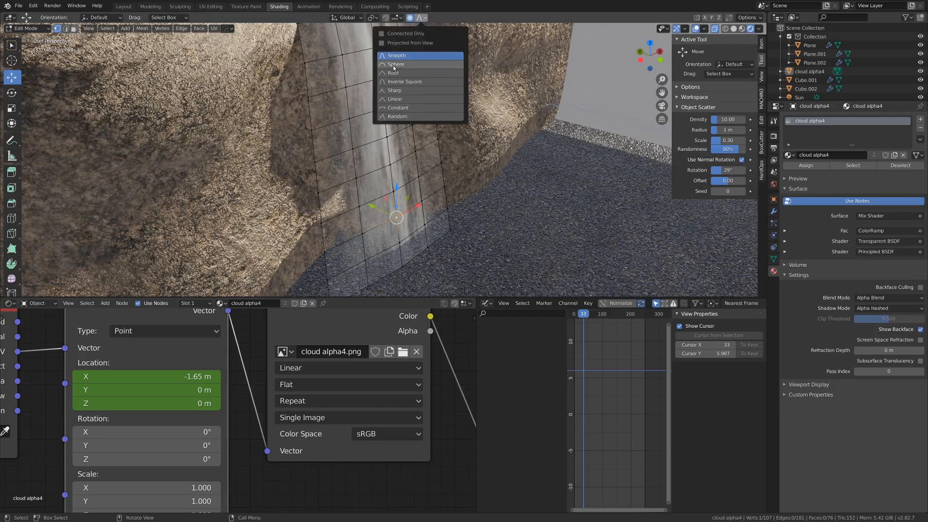
# Step: Set the proportional editing falloff to Random and pull the vertex near the waterfall's base along Y, away from the cliff
pyautogui.scroll(-4, 341, 211)
pyautogui.moveTo(341, 211); pyautogui.dragTo(380, 185, button='middle')
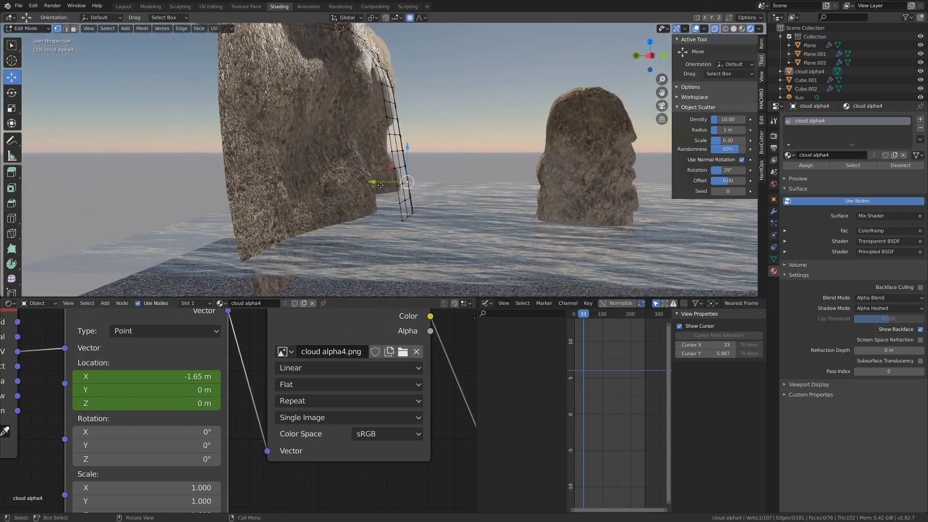
pyautogui.moveTo(375, 182); pyautogui.dragTo(381, 184)
pyautogui.scroll(2, 381, 185)
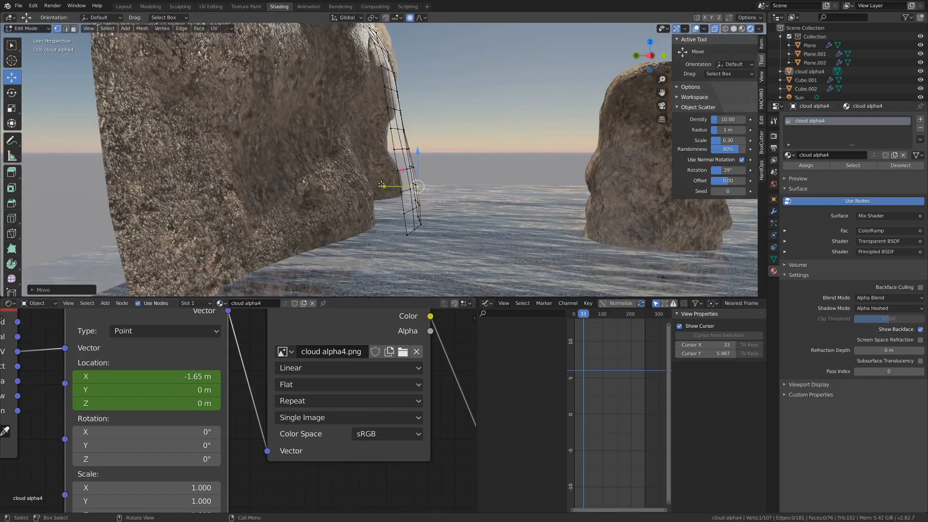
pyautogui.press('g')
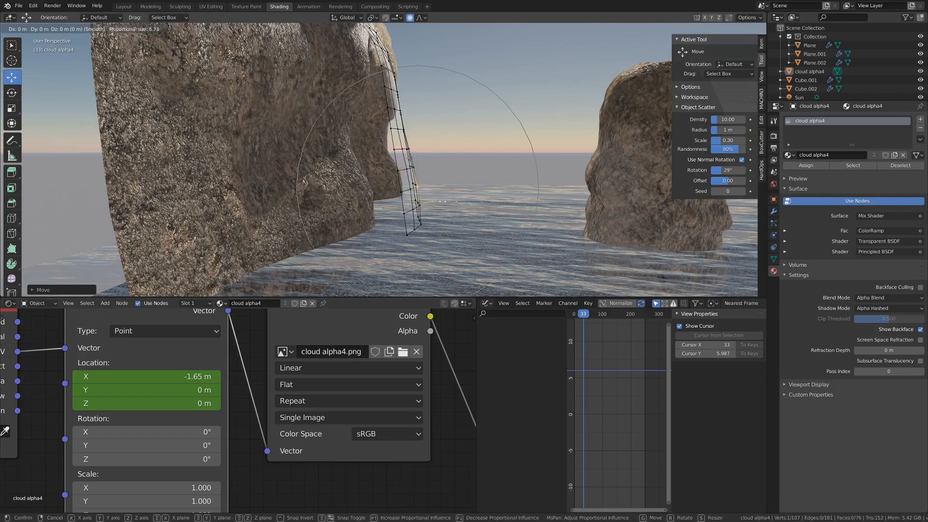
pyautogui.press('Escape')
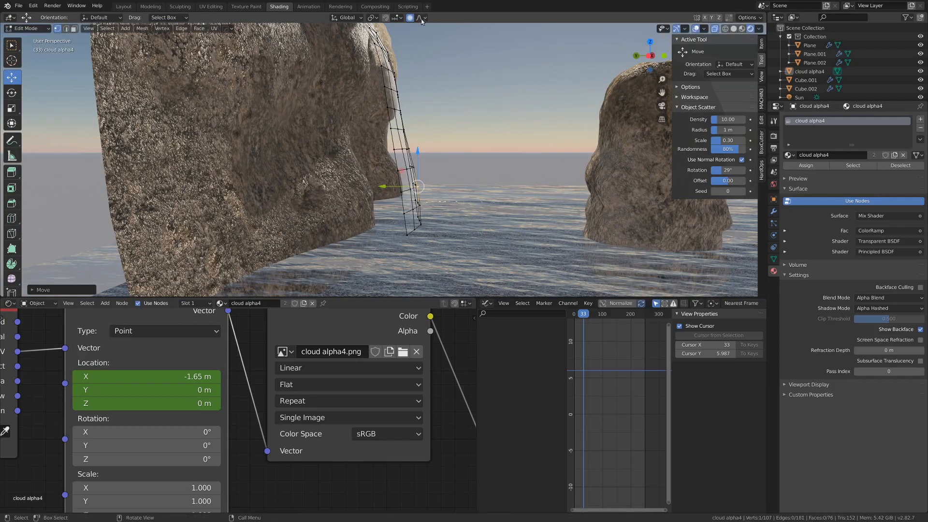
pyautogui.click(423, 18)
pyautogui.click(427, 117)
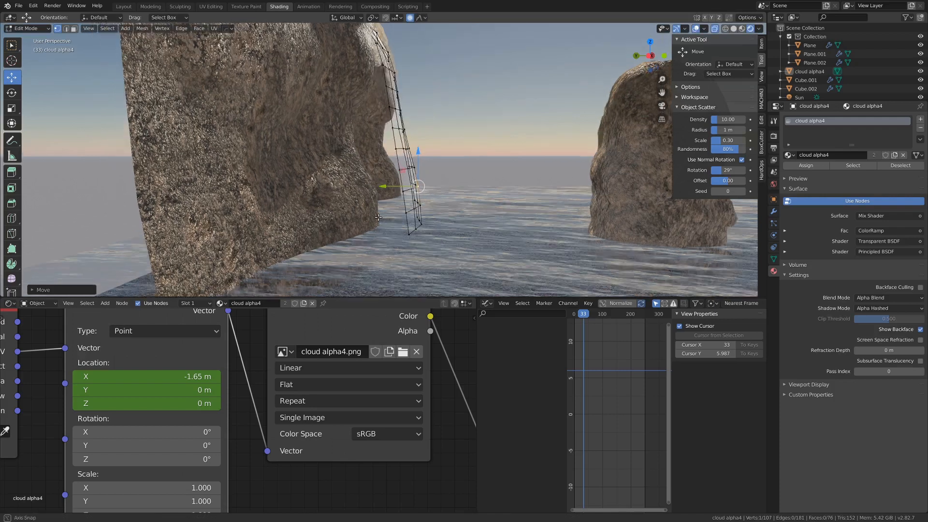
pyautogui.moveTo(378, 217); pyautogui.dragTo(385, 205, button='middle')
pyautogui.moveTo(385, 186); pyautogui.dragTo(402, 192)
pyautogui.scroll(-3, 393, 188)
# Step: Reveal the hidden inner waterfall layer and return to Object Mode to check the whole waterfall from the front
pyautogui.press('Tab')
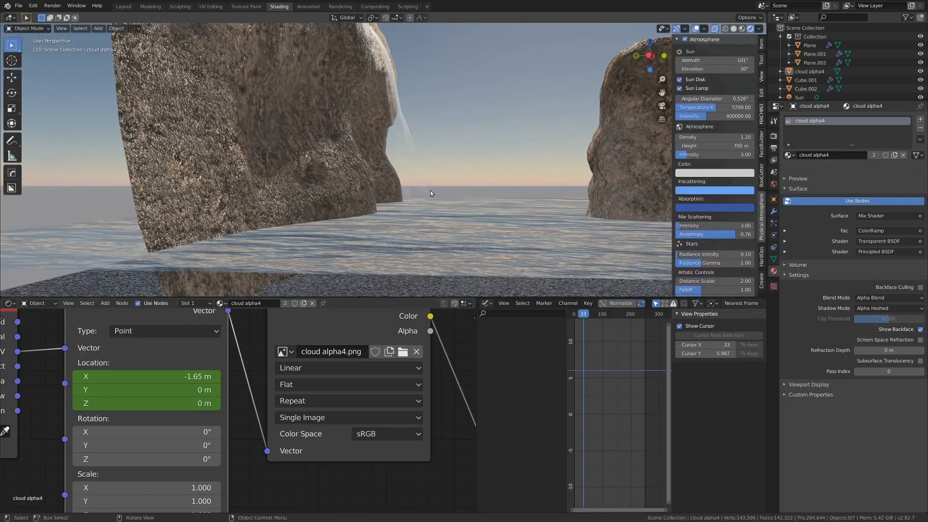
pyautogui.moveTo(431, 190); pyautogui.dragTo(341, 230, button='middle')
pyautogui.press('Tab')
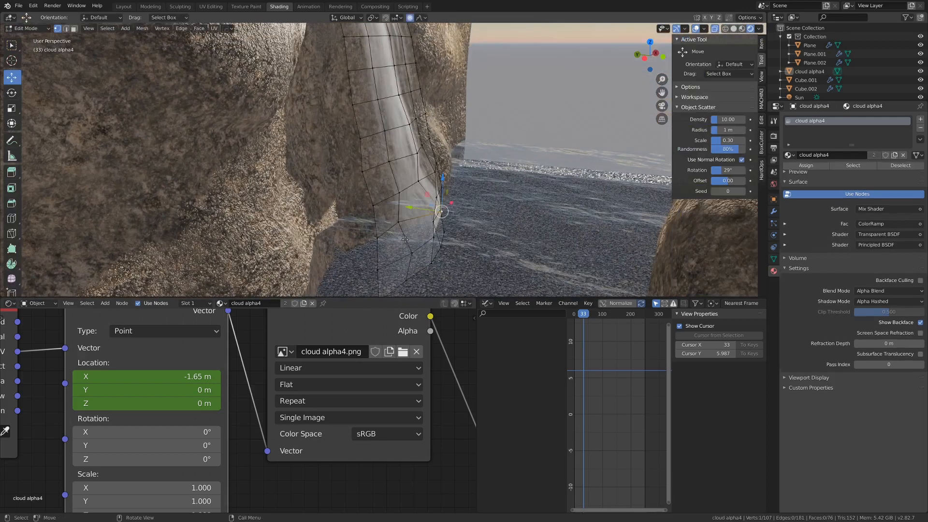
pyautogui.hotkey('alt', 'h')
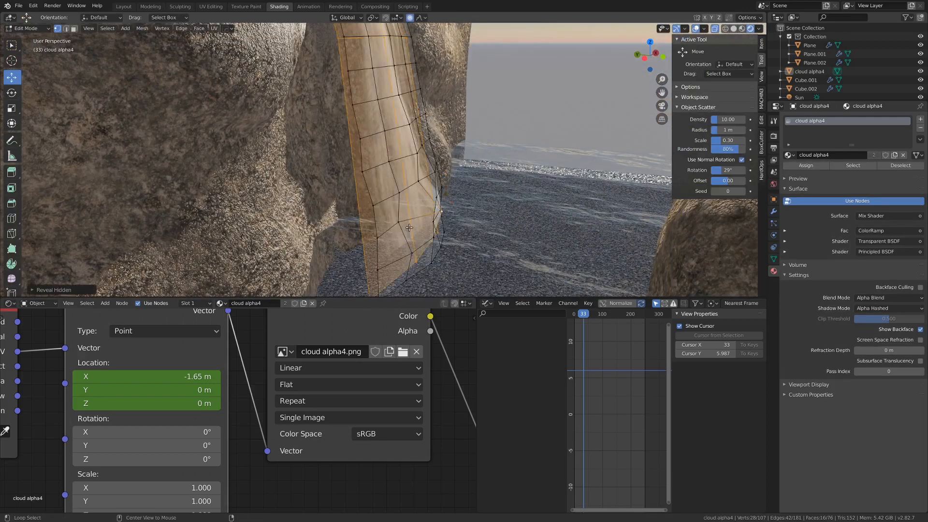
pyautogui.hotkey('ctrl', 'Tab')
pyautogui.click(332, 234)
pyautogui.moveTo(312, 233); pyautogui.dragTo(294, 222, button='middle')
pyautogui.scroll(-5, 294, 222)
pyautogui.keyDown('shift'); pyautogui.moveTo(315, 179); pyautogui.dragTo(384, 207, button='middle'); pyautogui.keyUp('shift')
pyautogui.scroll(2, 384, 208)
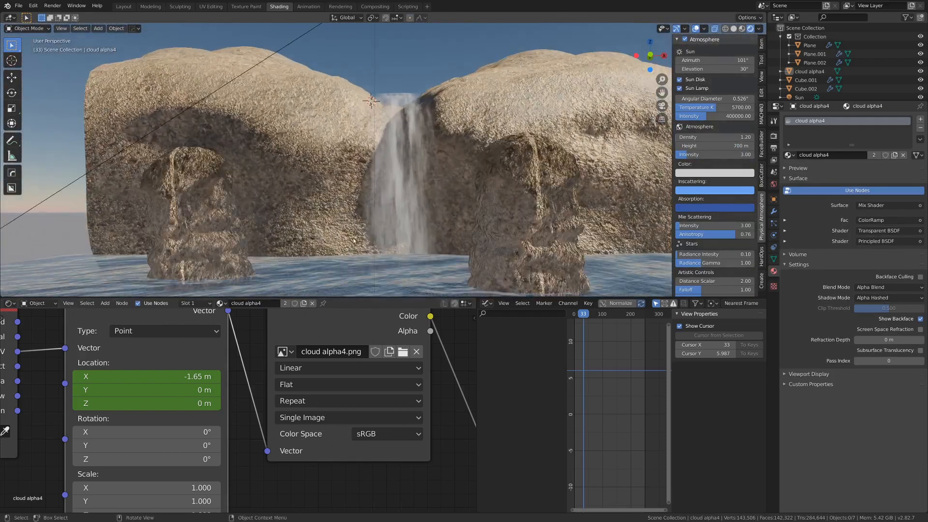
pyautogui.press('Tab')
pyautogui.click(403, 240)
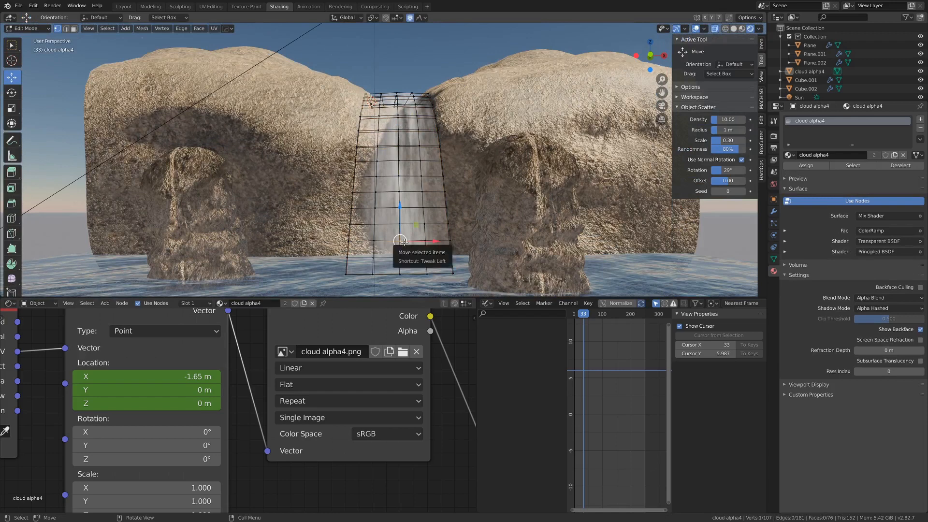
pyautogui.press('Tab')
# Step: Move the edge near the waterfall's lip in Edit Mode, using proportional editing with Smooth falloff to reshape the upper flow
pyautogui.moveTo(401, 205); pyautogui.dragTo(418, 87, button='middle')
pyautogui.press('Tab')
pyautogui.press('KP_Decimal')
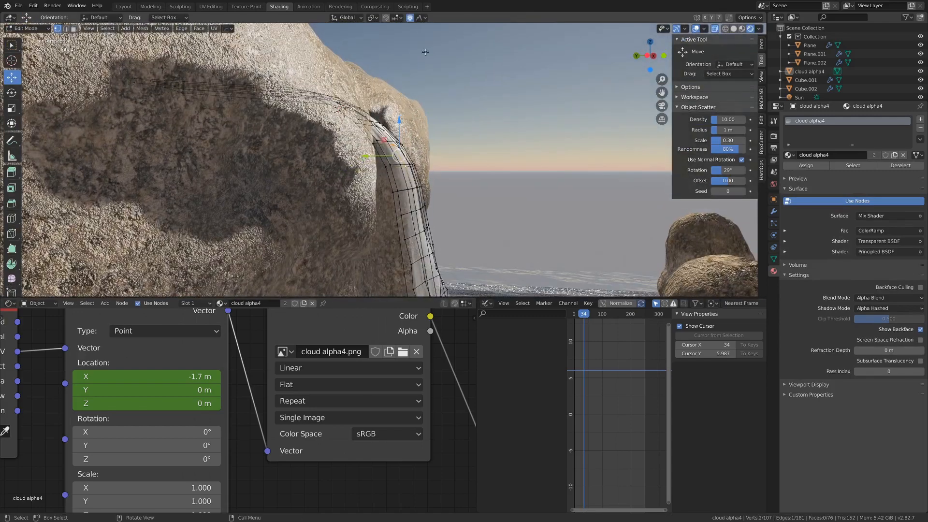
pyautogui.click(422, 18)
pyautogui.click(429, 55)
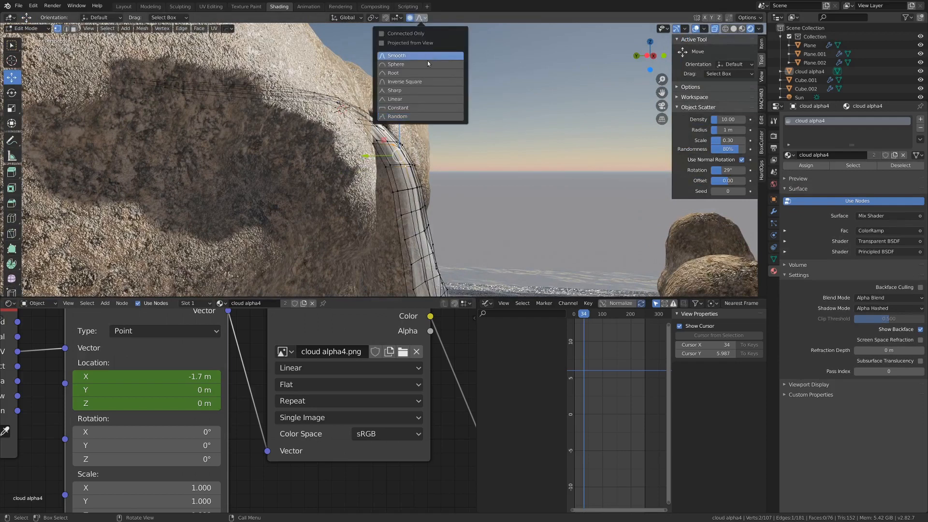
pyautogui.moveTo(416, 175); pyautogui.dragTo(443, 162, button='middle')
pyautogui.press('g')
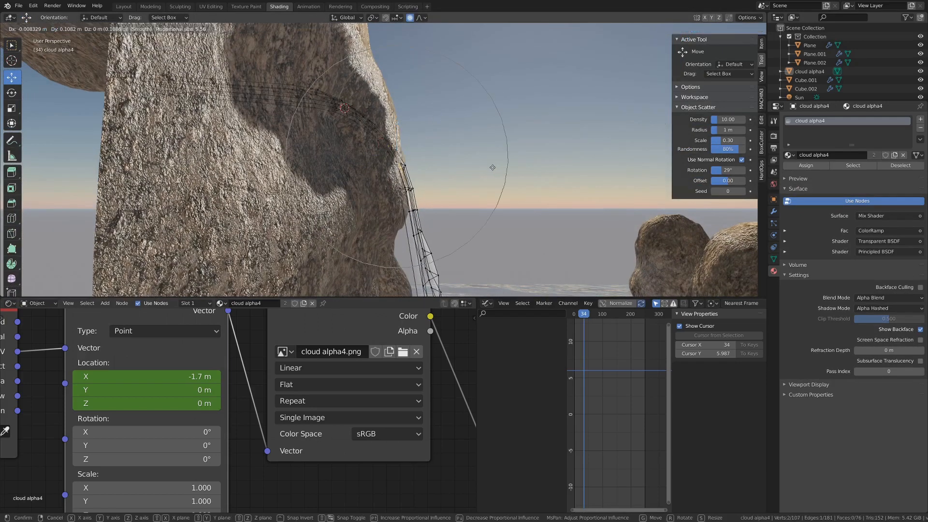
pyautogui.click(487, 174)
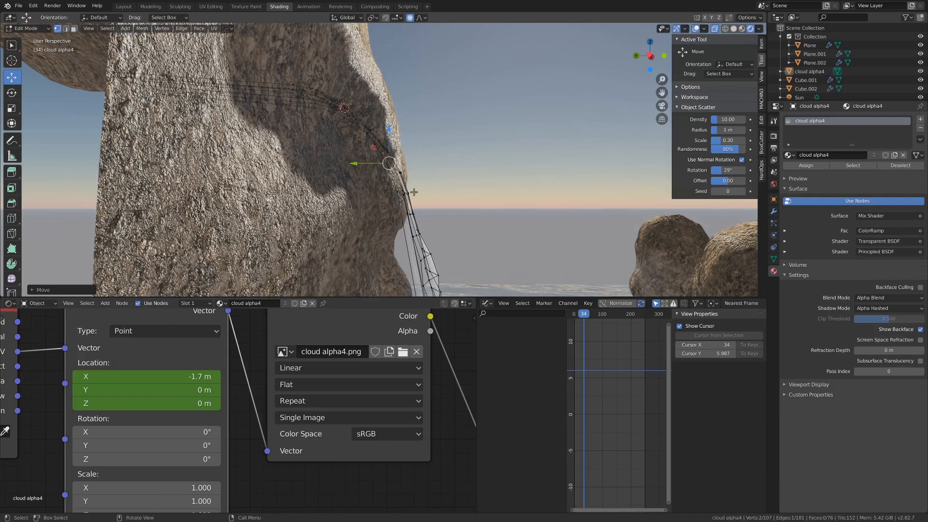
pyautogui.press('g')
pyautogui.click(495, 185)
# Step: Return to Object Mode, select the waterfall and expand the shader node editor over the graph editor area
pyautogui.scroll(-6, 496, 184)
pyautogui.press('Tab')
pyautogui.click(494, 186)
pyautogui.moveTo(494, 186); pyautogui.dragTo(398, 195, button='middle')
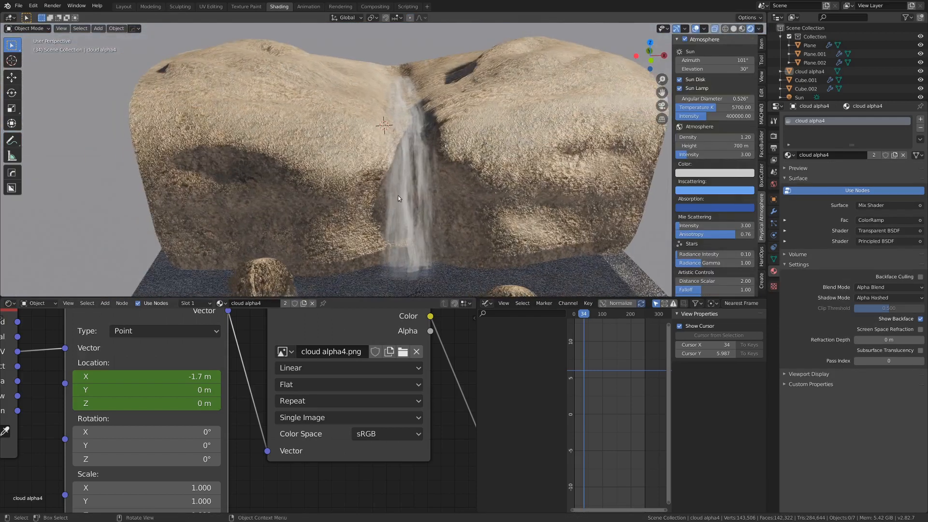
pyautogui.click(398, 196)
pyautogui.moveTo(474, 299); pyautogui.dragTo(498, 307)
# Step: Move the white stop of the waterfall material's ColorRamp to position 0.313, and deselect the waterfall
pyautogui.scroll(-7, 367, 387)
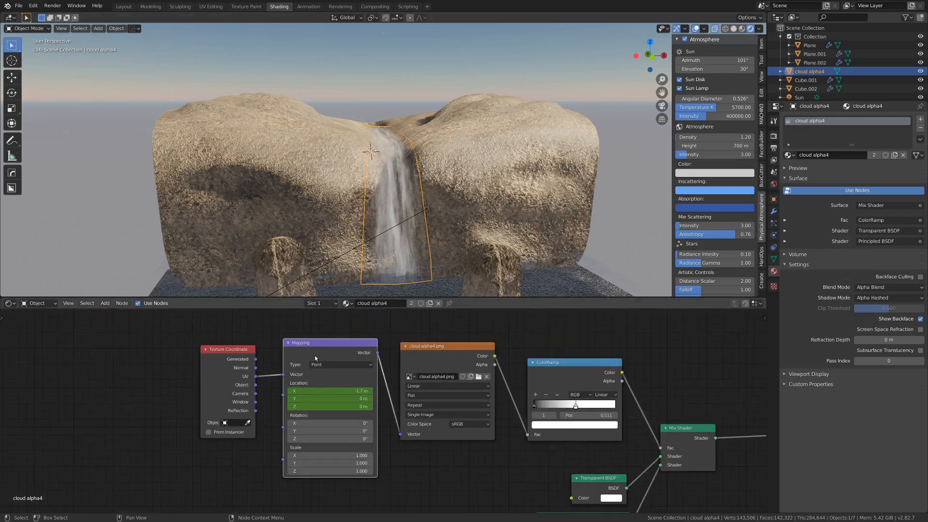
pyautogui.moveTo(573, 403); pyautogui.dragTo(424, 377, button='middle')
pyautogui.scroll(3, 425, 377)
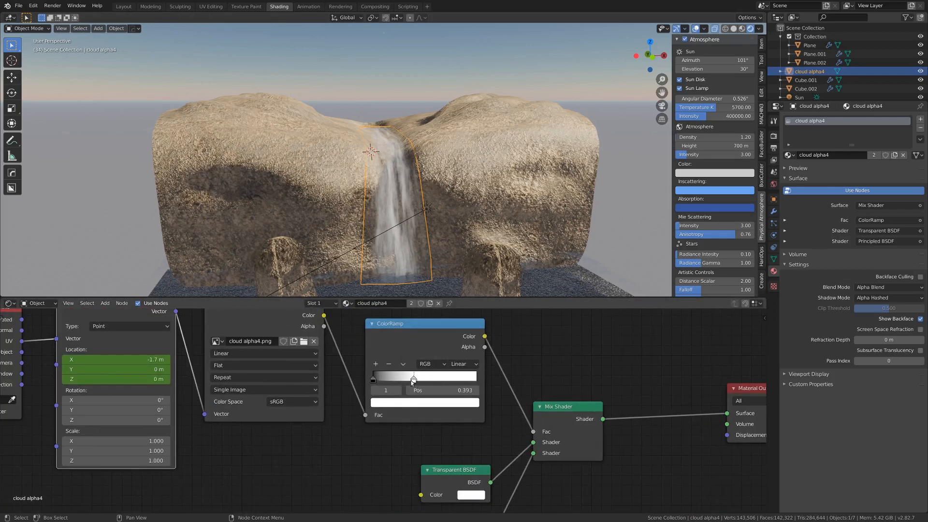
pyautogui.moveTo(405, 384); pyautogui.dragTo(405, 383)
pyautogui.scroll(2, 426, 140)
pyautogui.moveTo(425, 140); pyautogui.dragTo(397, 142, button='middle')
pyautogui.hotkey('alt', 'a')
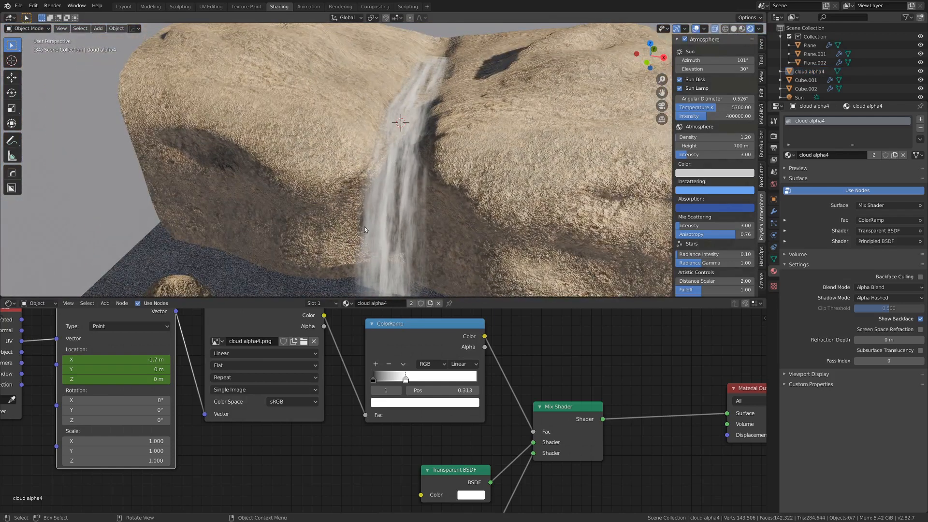
# Step: Import wide0001.png from the widelooped folder as an image plane with a Principled material
pyautogui.click(17, 6)
pyautogui.moveTo(32, 124)
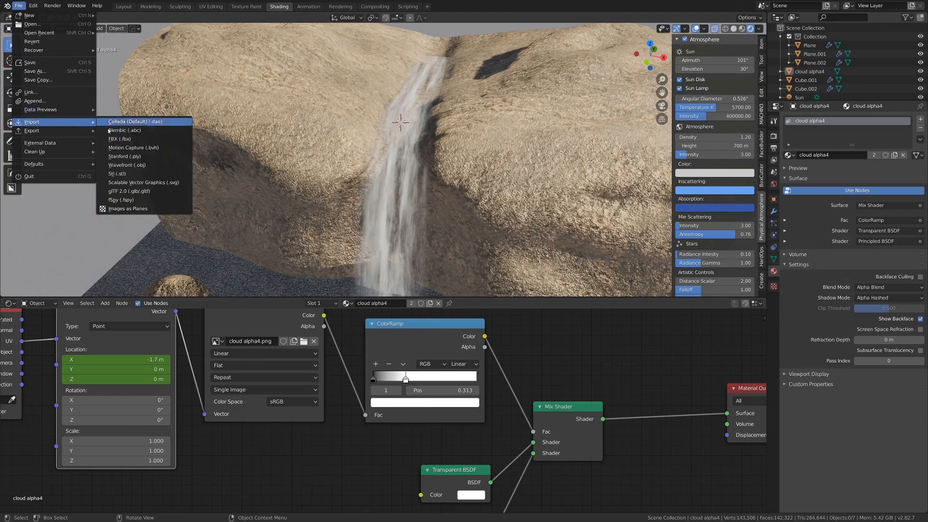
pyautogui.click(127, 208)
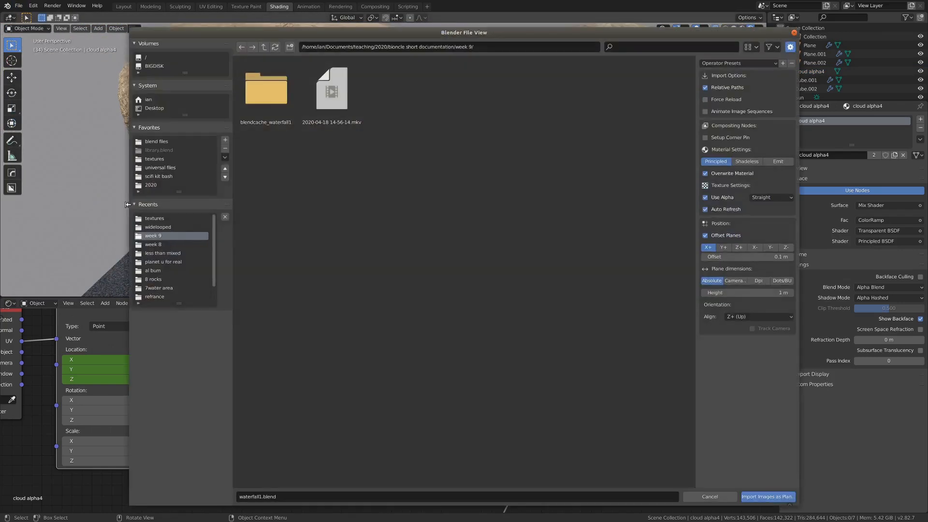
pyautogui.click(157, 227)
pyautogui.click(271, 85)
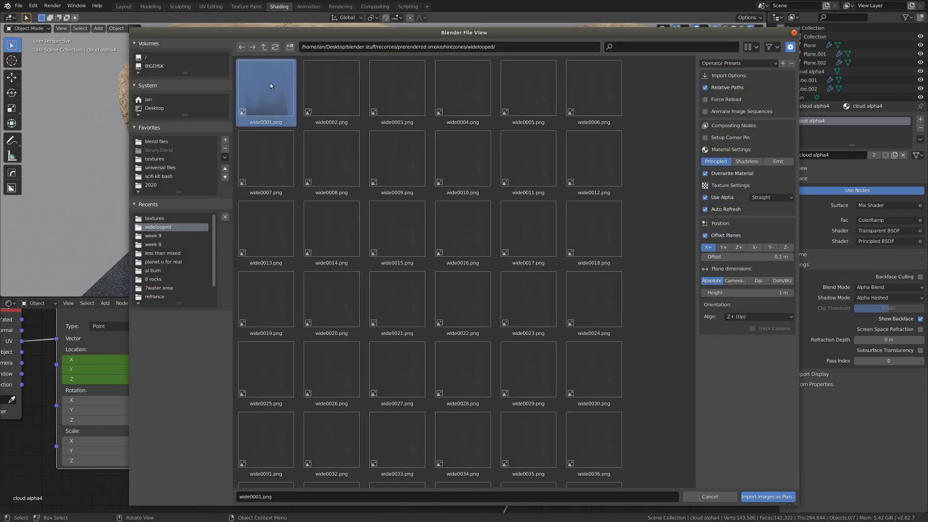
pyautogui.scroll(-4, 455, 361)
pyautogui.scroll(4, 471, 370)
pyautogui.click(762, 497)
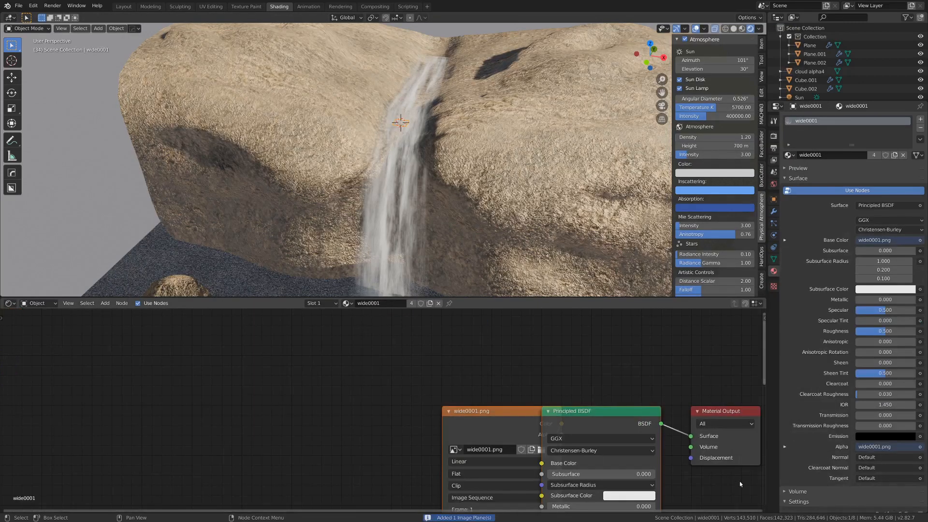
# Step: Scale up the imported image plane so it spans the gap at the top of the waterfall
pyautogui.scroll(3, 399, 133)
pyautogui.scroll(3, 413, 102)
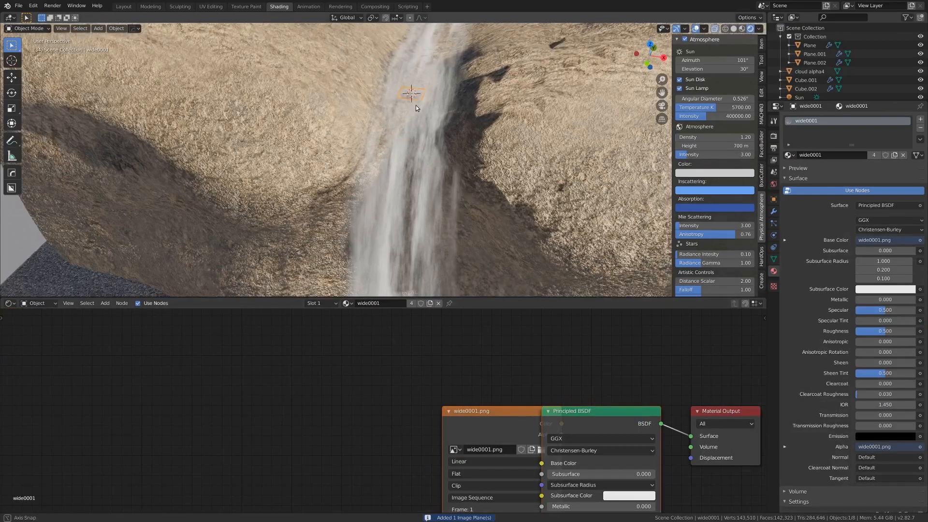
pyautogui.press('s')
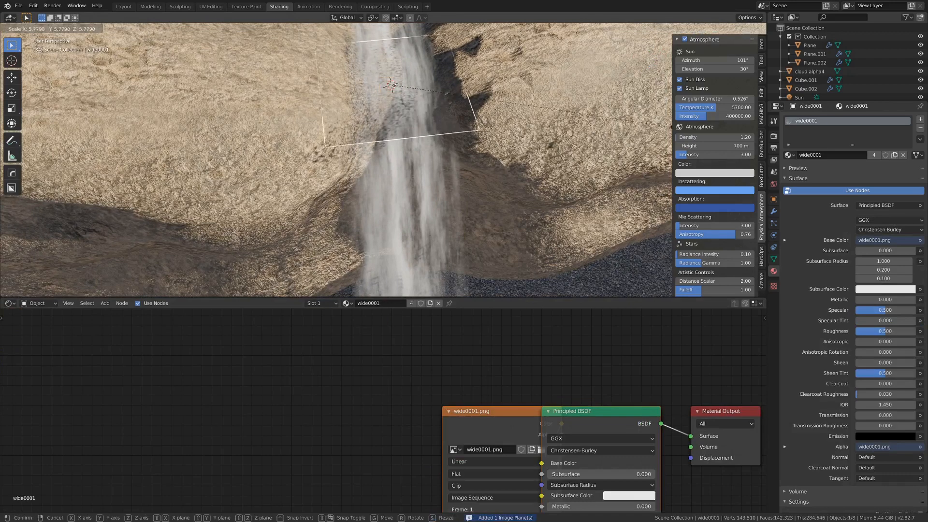
pyautogui.click(691, 127)
pyautogui.moveTo(459, 121); pyautogui.dragTo(451, 43, button='middle')
# Step: Cut the wide0001.png texture's Color and Alpha links to the Principled BSDF and move the two nodes apart
pyautogui.scroll(-3, 454, 417)
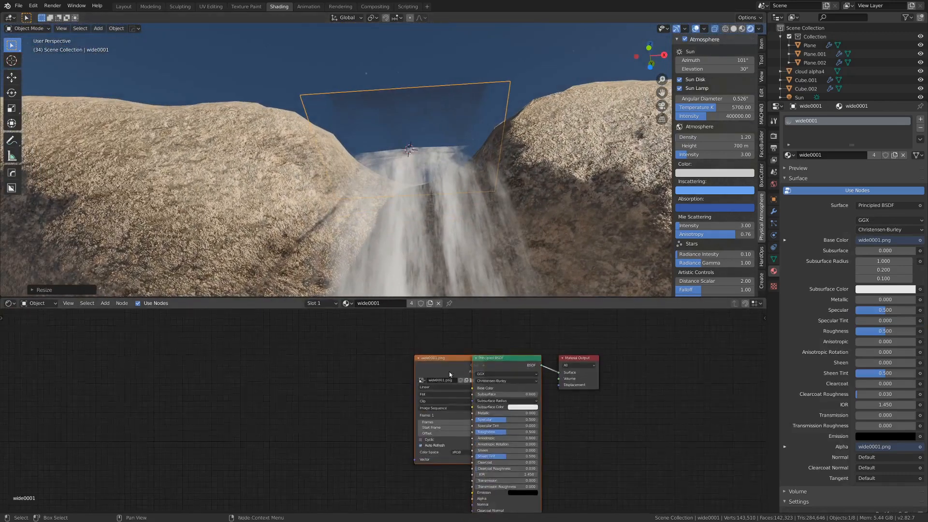
pyautogui.click(457, 365)
pyautogui.moveTo(455, 369); pyautogui.dragTo(316, 367)
pyautogui.keyDown('shift'); pyautogui.moveTo(415, 347); pyautogui.dragTo(396, 512, button='right'); pyautogui.keyUp('shift')
pyautogui.scroll(-4, 410, 423)
pyautogui.keyDown('ctrl'); pyautogui.moveTo(423, 364); pyautogui.dragTo(397, 478, button='right'); pyautogui.keyUp('ctrl')
pyautogui.moveTo(380, 359); pyautogui.dragTo(358, 405, button='middle')
pyautogui.moveTo(295, 428); pyautogui.dragTo(324, 382)
pyautogui.moveTo(457, 430); pyautogui.dragTo(406, 439)
# Step: Add a Transparent BSDF and combine it with the Principled BSDF through a Mix Shader feeding the Material Output
pyautogui.hotkey('shift', 'a')
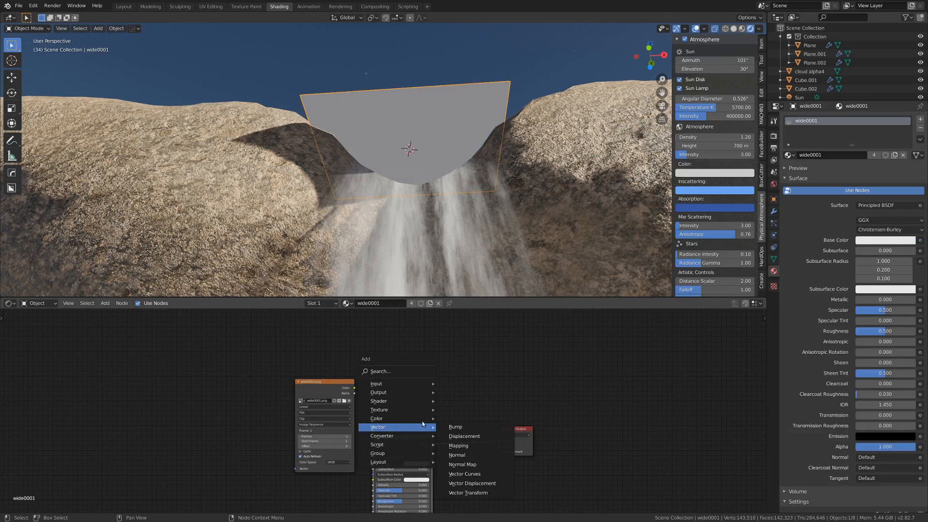
pyautogui.moveTo(421, 401)
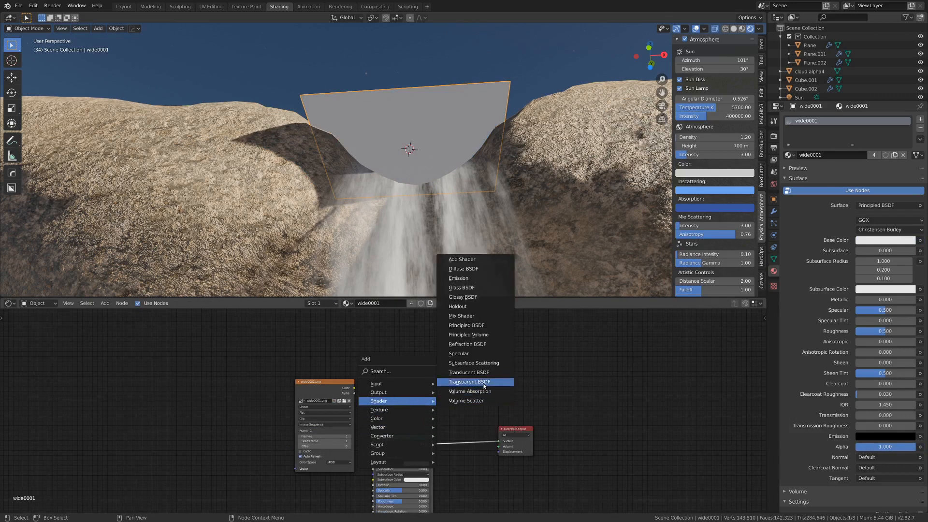
pyautogui.click(484, 384)
pyautogui.click(399, 412)
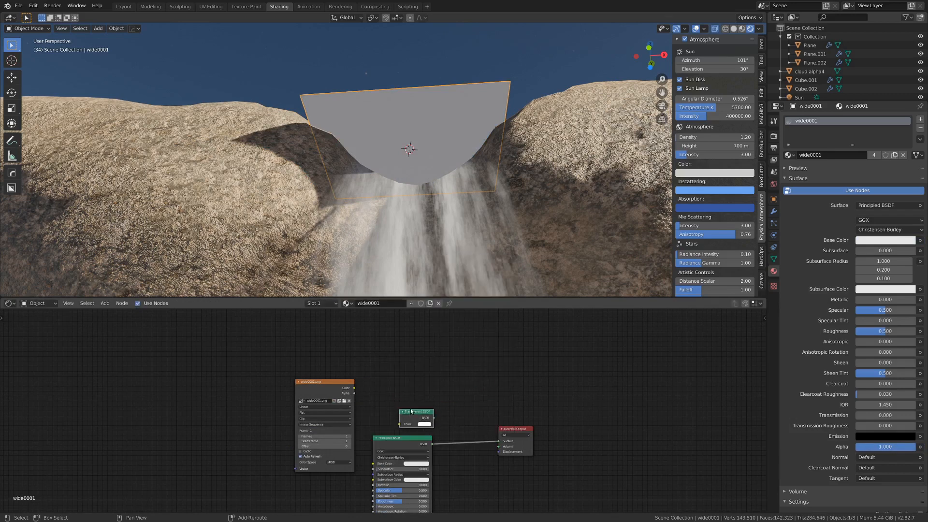
pyautogui.keyDown('ctrl'); pyautogui.keyDown('shift'); pyautogui.moveTo(415, 419); pyautogui.dragTo(410, 450, button='right'); pyautogui.keyUp('shift'); pyautogui.keyUp('ctrl')
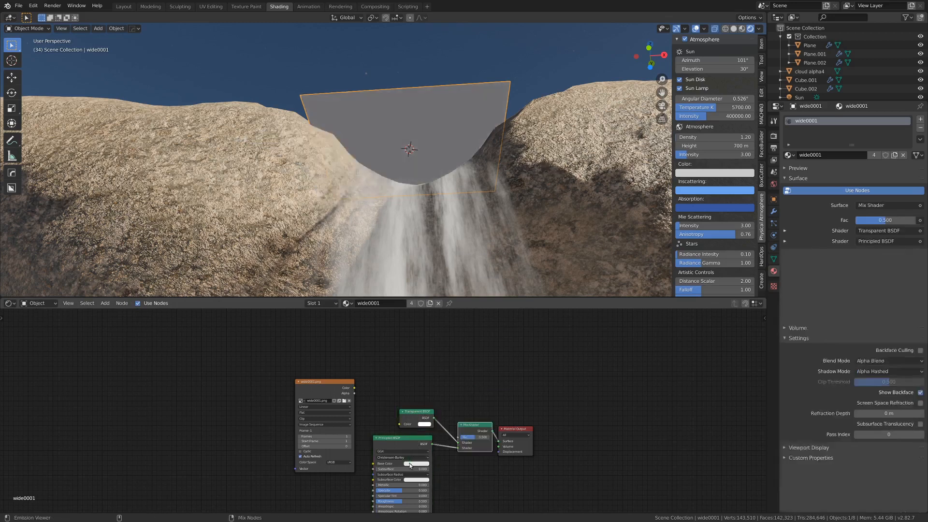
# Step: Space out the Mix Shader and Material Output nodes and connect the wide0001.png Color output to the Mix Shader's Fac
pyautogui.moveTo(467, 440); pyautogui.dragTo(467, 400)
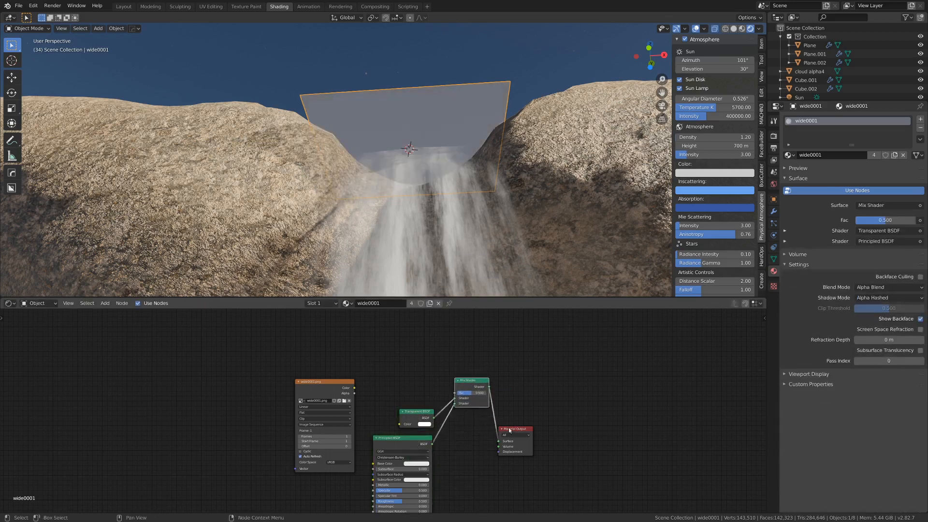
pyautogui.moveTo(510, 429); pyautogui.dragTo(551, 411)
pyautogui.scroll(2, 359, 405)
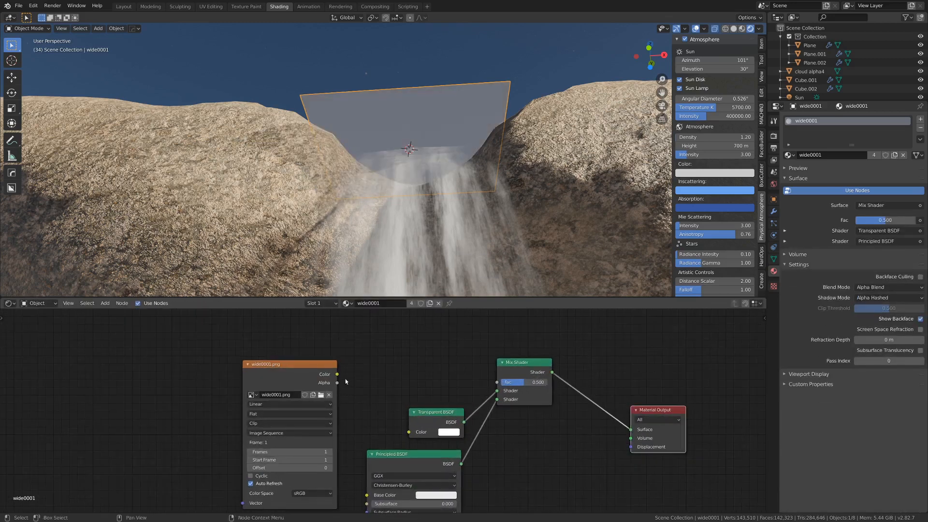
pyautogui.moveTo(469, 386); pyautogui.dragTo(495, 383)
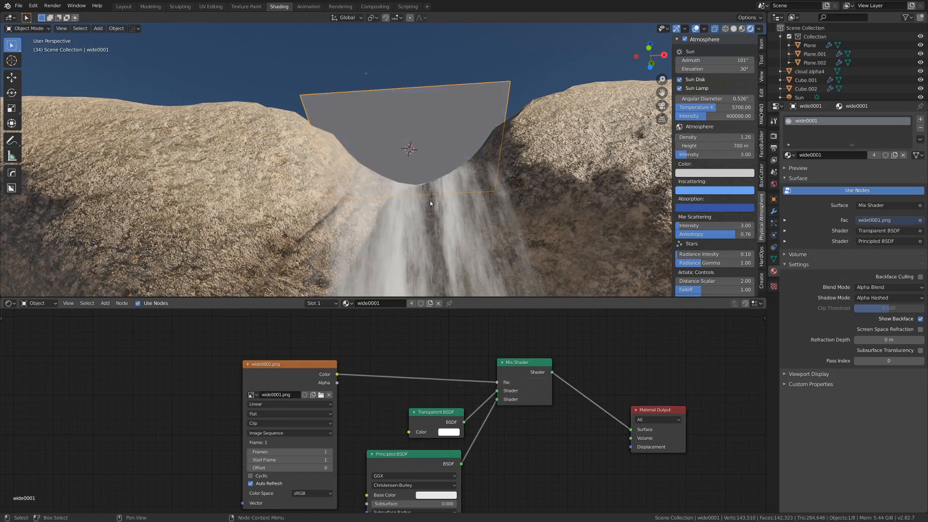
# Step: Reposition the wide0001.png texture node and set its image sequence length to 133 frames
pyautogui.press('Left')
pyautogui.moveTo(430, 203); pyautogui.dragTo(446, 154, button='middle')
pyautogui.moveTo(290, 372); pyautogui.dragTo(301, 347)
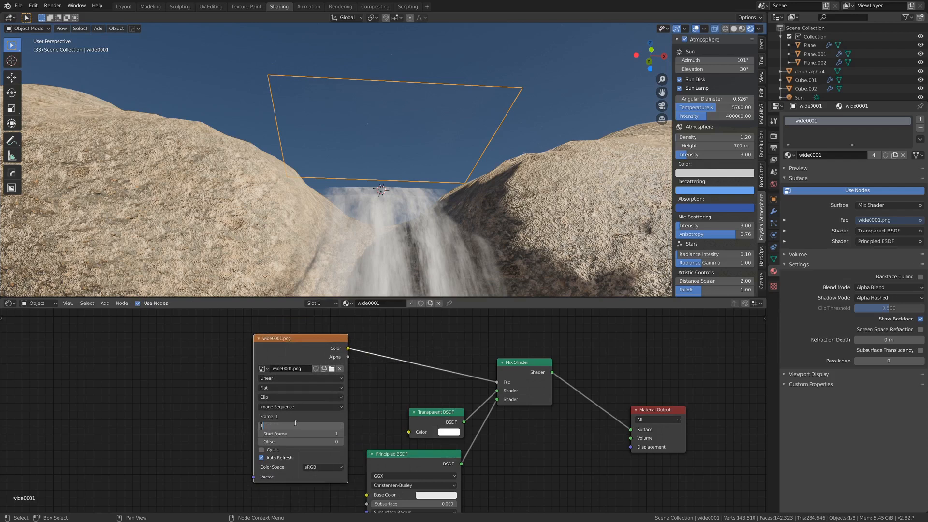
pyautogui.press('Return')
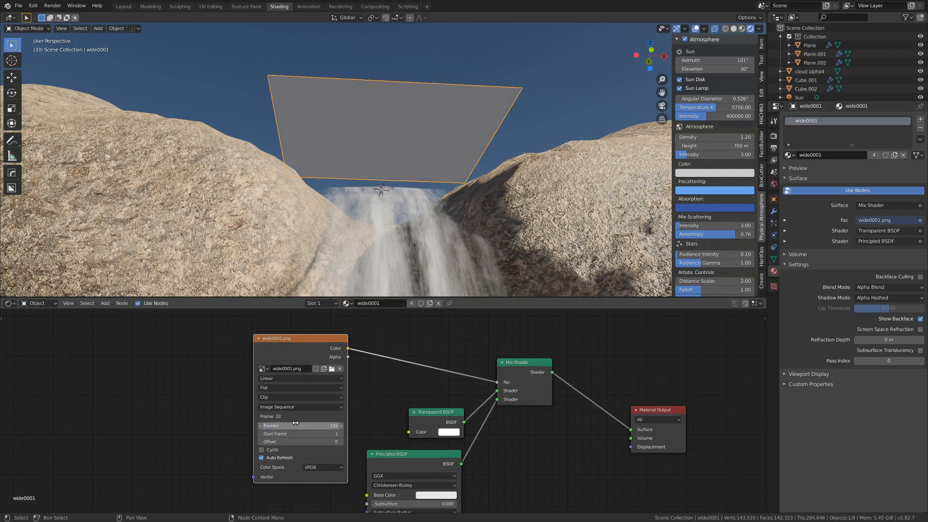
# Step: Insert a ColorRamp between the wide0001.png Color output and the Mix Shader's Fac input
pyautogui.hotkey('shift', 'a')
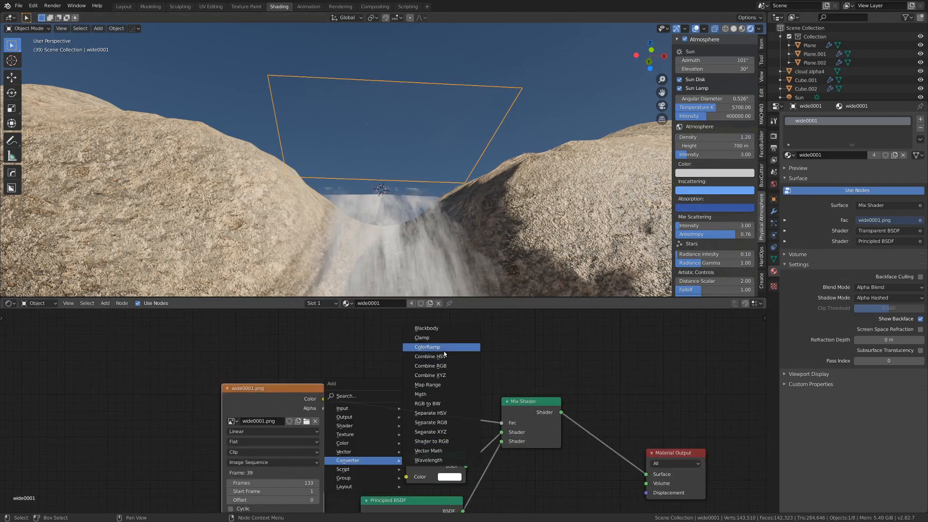
pyautogui.click(462, 351)
pyautogui.click(354, 348)
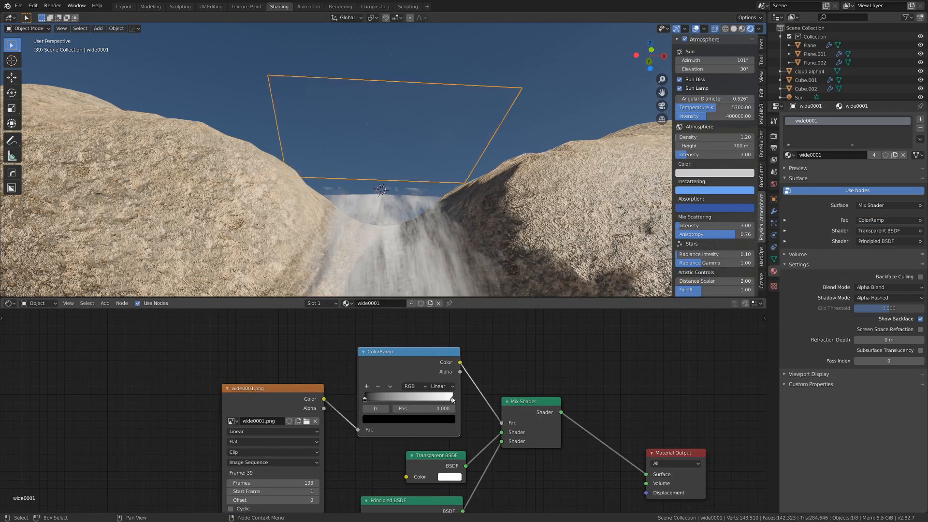
# Step: Preview the texture and ColorRamp outputs, restore the Mix Shader output, and set the ramp's white stop to about 0.053
pyautogui.click(440, 400)
pyautogui.keyDown('ctrl'); pyautogui.keyDown('shift'); pyautogui.click(315, 401); pyautogui.keyUp('shift'); pyautogui.keyUp('ctrl')
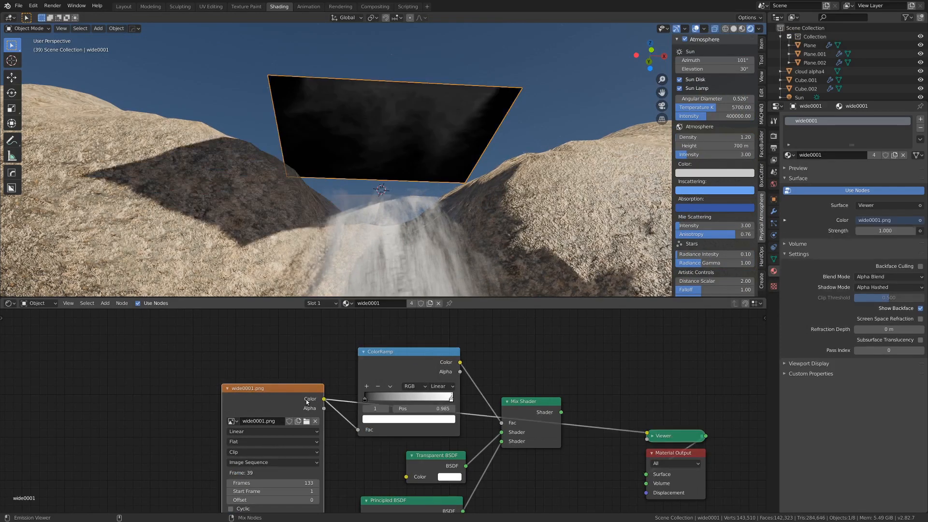
pyautogui.keyDown('ctrl'); pyautogui.keyDown('shift'); pyautogui.click(401, 366); pyautogui.keyUp('shift'); pyautogui.keyUp('ctrl')
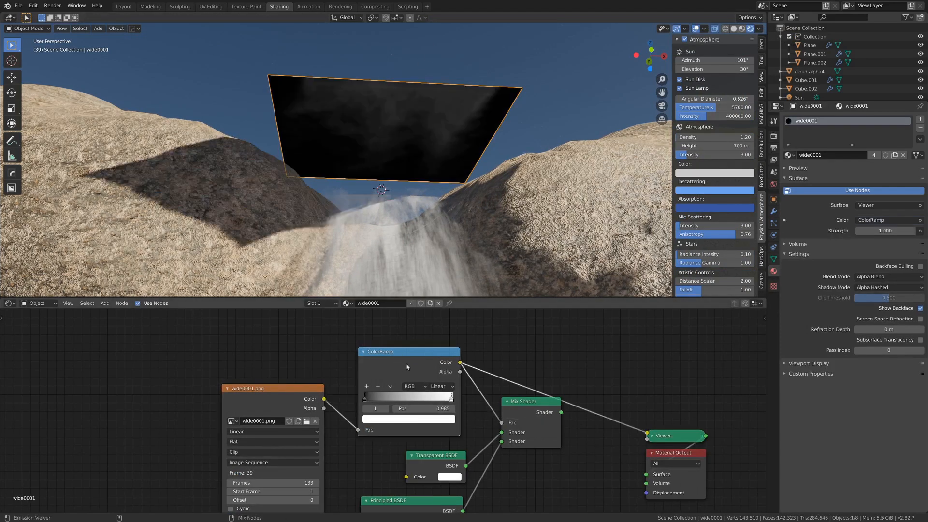
pyautogui.moveTo(447, 401); pyautogui.dragTo(394, 402)
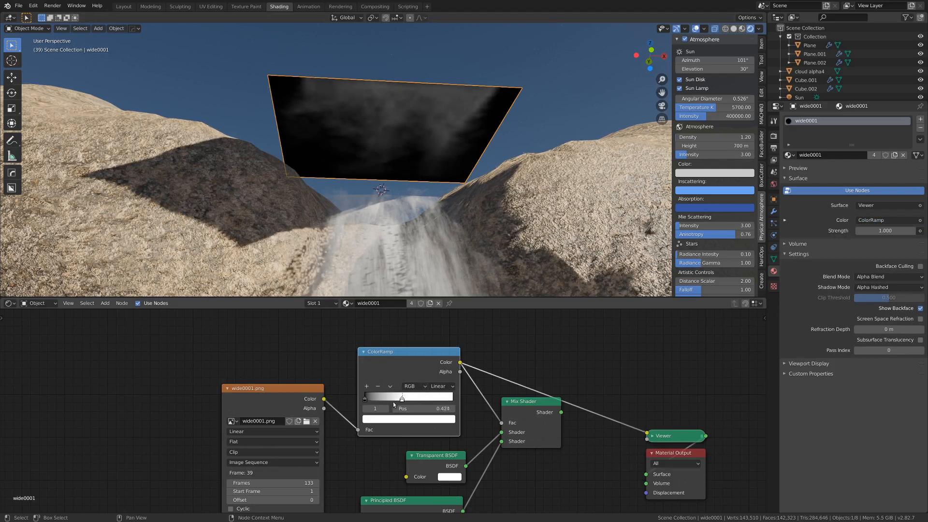
pyautogui.keyDown('ctrl'); pyautogui.keyDown('shift'); pyautogui.click(526, 402); pyautogui.keyUp('shift'); pyautogui.keyUp('ctrl')
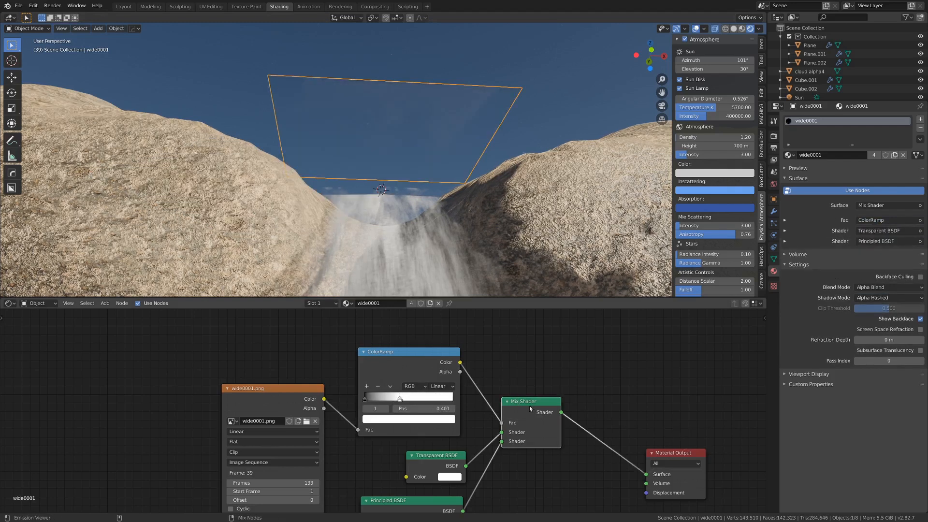
pyautogui.moveTo(484, 203); pyautogui.dragTo(435, 191, button='middle')
pyautogui.moveTo(401, 399); pyautogui.dragTo(369, 403)
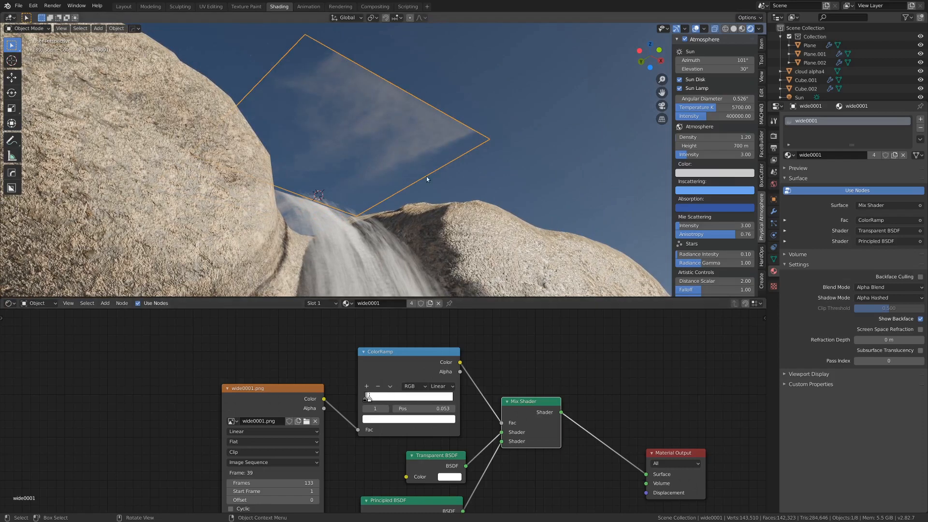
# Step: Duplicate the smoke plane and place the copy at the base of the waterfall
pyautogui.moveTo(504, 88); pyautogui.dragTo(390, 197, button='middle')
pyautogui.scroll(-3, 390, 181)
pyautogui.hotkey('shift', 'd')
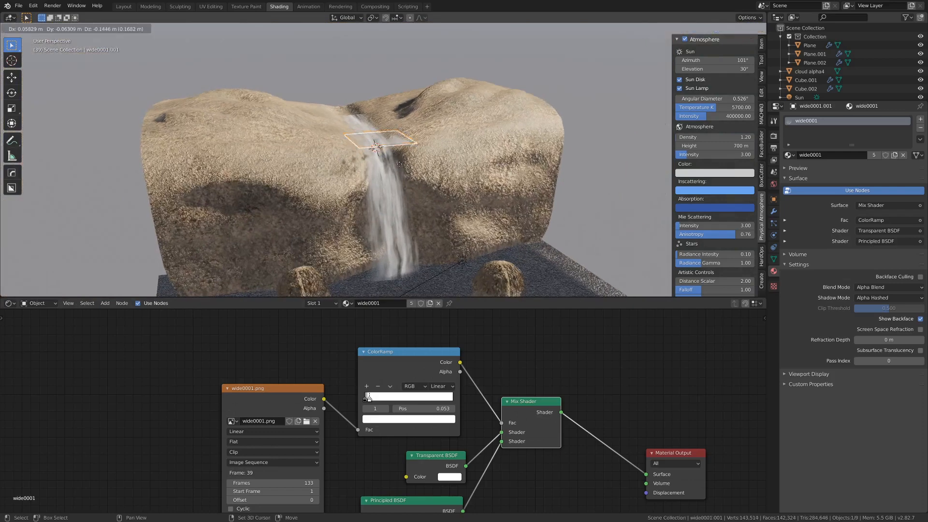
pyautogui.click(458, 282)
# Step: Select the original smoke plane at the waterfall's lip and rotate it in top view
pyautogui.scroll(3, 413, 134)
pyautogui.moveTo(414, 135); pyautogui.dragTo(393, 184, button='middle')
pyautogui.click(397, 133)
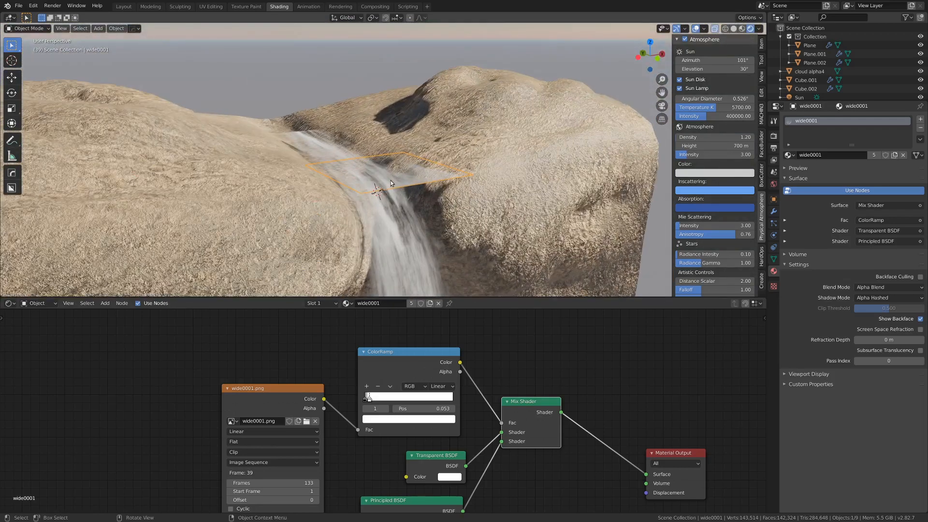
pyautogui.press('KP_7')
pyautogui.press('r')
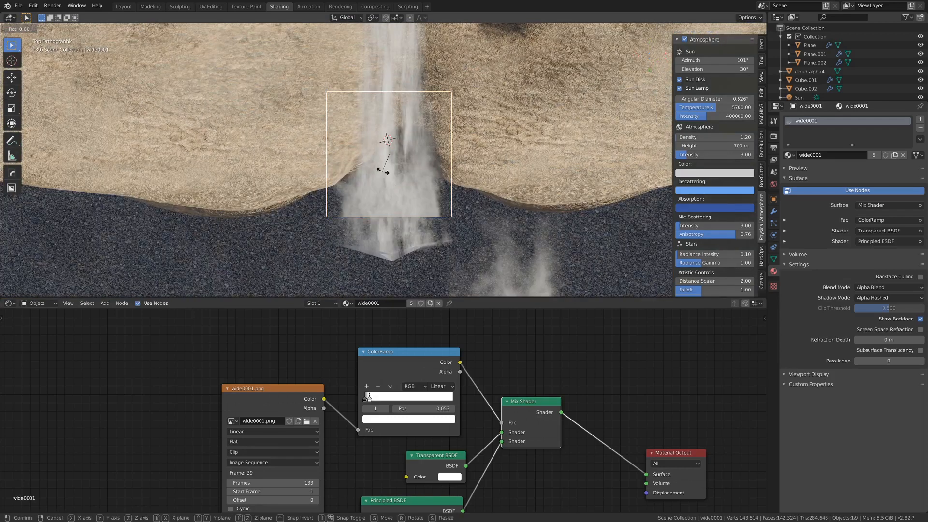
pyautogui.press('Return')
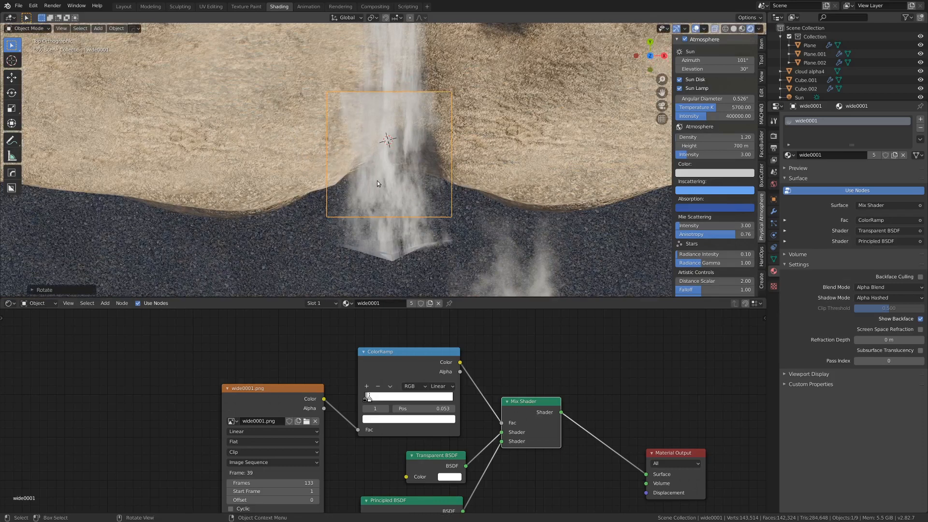
# Step: Reposition the smoke plane over the waterfall's lip and narrow it along the X axis to match the stream
pyautogui.moveTo(377, 181); pyautogui.dragTo(370, 127, button='middle')
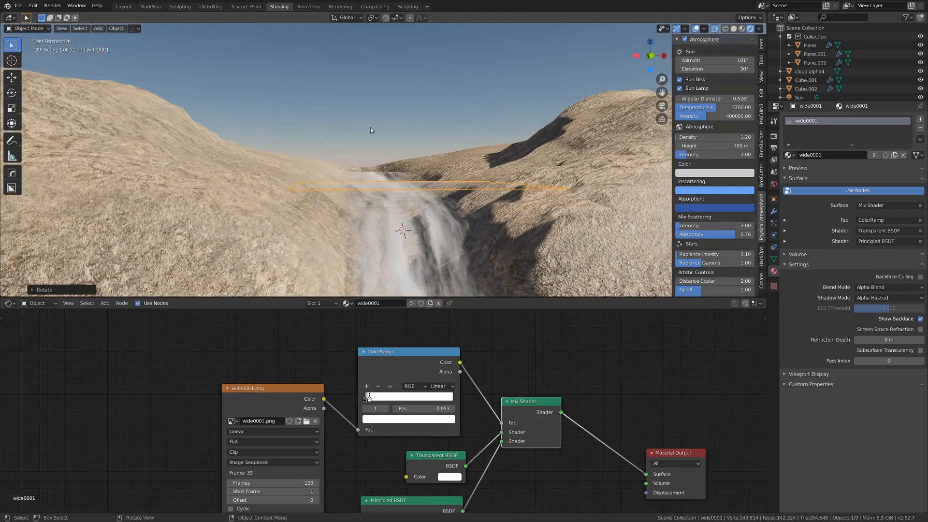
pyautogui.press('g')
pyautogui.click(398, 176)
pyautogui.moveTo(399, 176); pyautogui.dragTo(401, 224, button='middle')
pyautogui.moveTo(484, 188); pyautogui.dragTo(449, 203, button='middle')
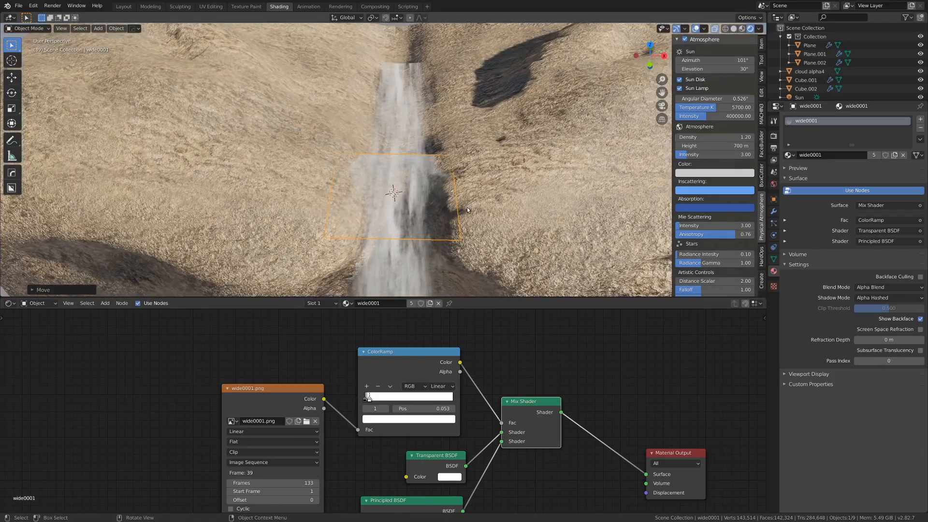
pyautogui.press('s')
pyautogui.press('x')
pyautogui.click(444, 242)
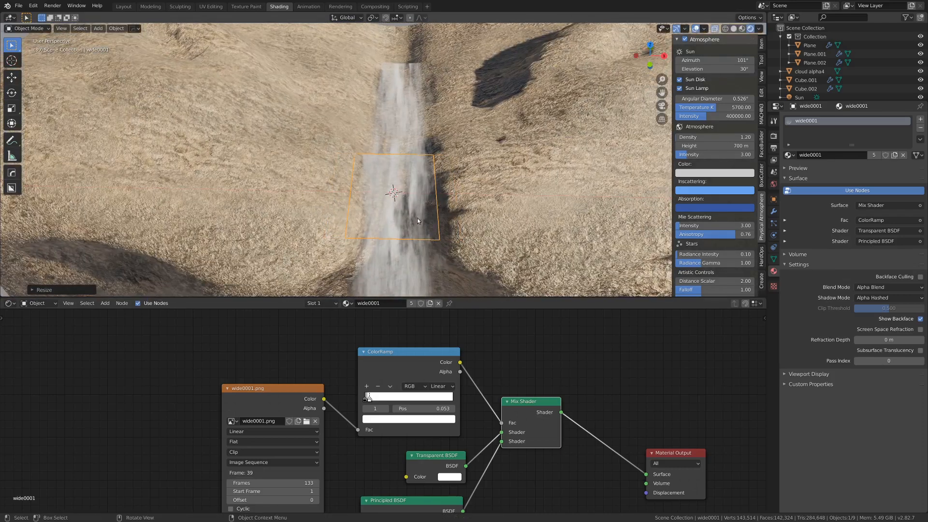
# Step: Lower the smoke plane's front edge and pull it back toward the cliff in Edit Mode
pyautogui.press('Tab')
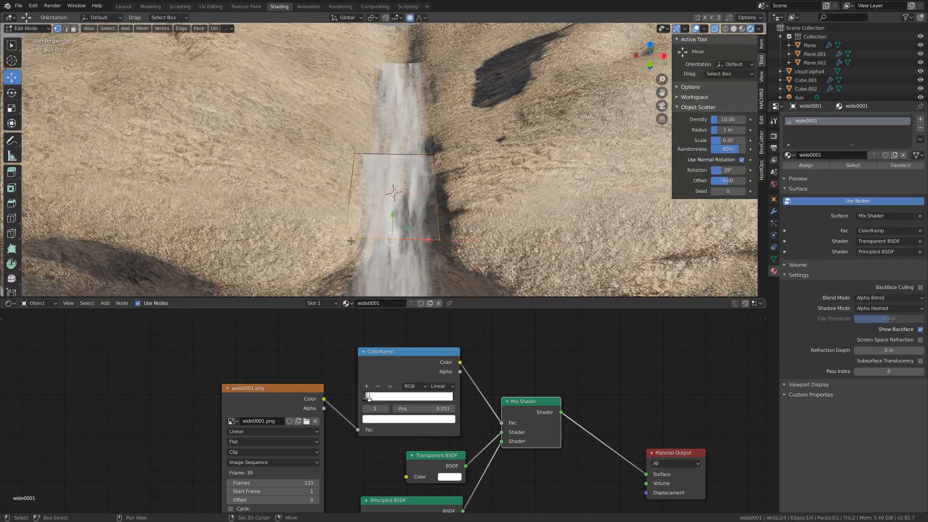
pyautogui.moveTo(351, 240); pyautogui.dragTo(406, 101, button='middle')
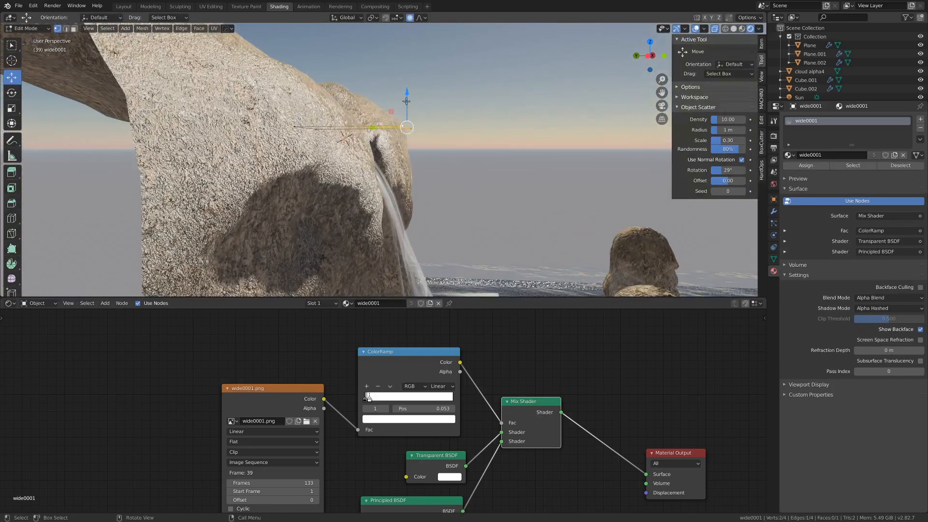
pyautogui.moveTo(407, 101); pyautogui.dragTo(406, 110)
pyautogui.moveTo(375, 138); pyautogui.dragTo(361, 138)
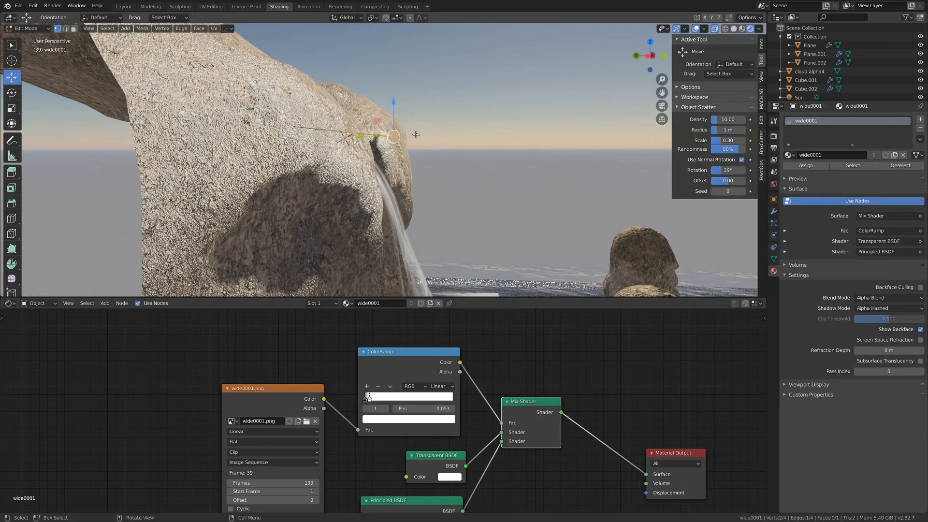
# Step: Extrude the front edge down toward the water and move the new bottom edge outward in front of the falls
pyautogui.press('e')
pyautogui.click(416, 30)
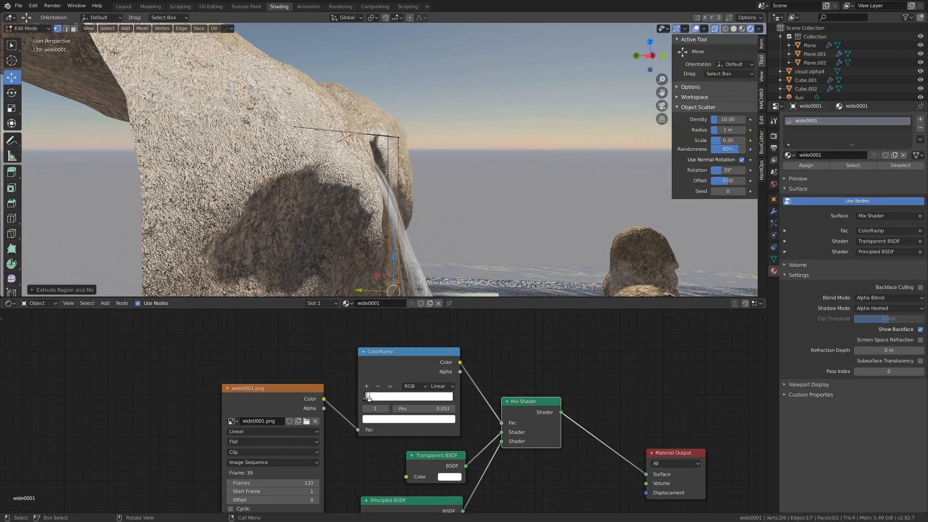
pyautogui.scroll(-6, 419, 286)
pyautogui.scroll(5, 413, 251)
pyautogui.moveTo(408, 230); pyautogui.dragTo(401, 118, button='middle')
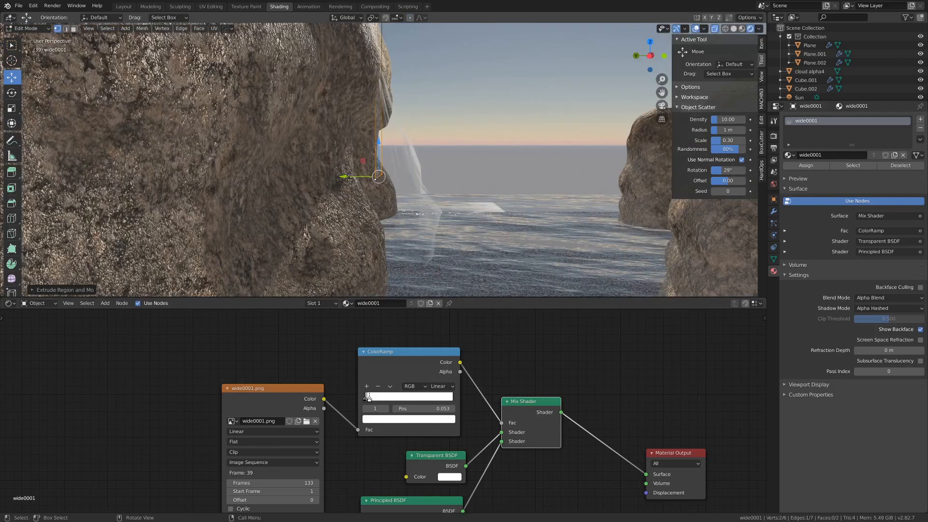
pyautogui.moveTo(349, 177); pyautogui.dragTo(423, 177)
# Step: Scale up the bottom edge so the smoke plane flares wider at the base of the falls
pyautogui.moveTo(445, 157); pyautogui.dragTo(359, 176, button='middle')
pyautogui.scroll(-3, 359, 177)
pyautogui.scroll(2, 370, 184)
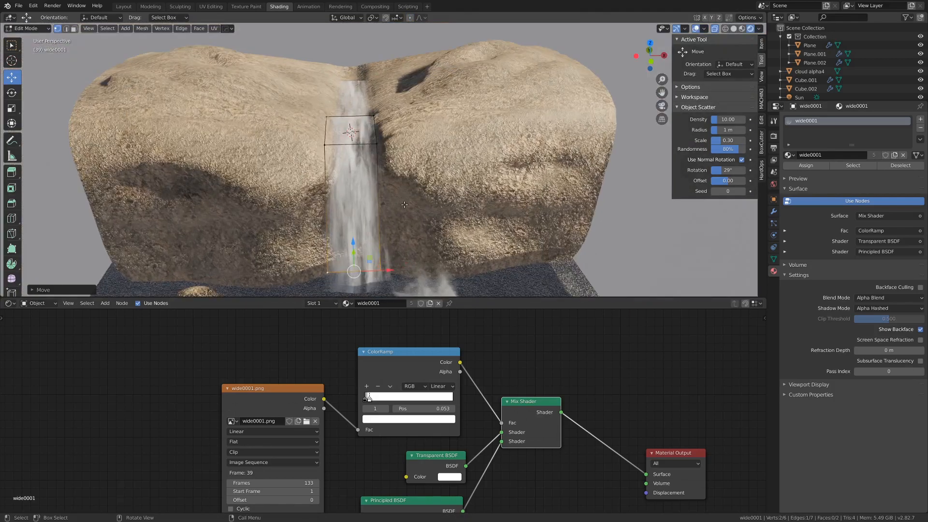
pyautogui.press('s')
pyautogui.click(482, 184)
# Step: Slightly widen the plane's middle edge at the lip and lower the upper segment closer to the water
pyautogui.moveTo(312, 177); pyautogui.dragTo(381, 164, button='middle')
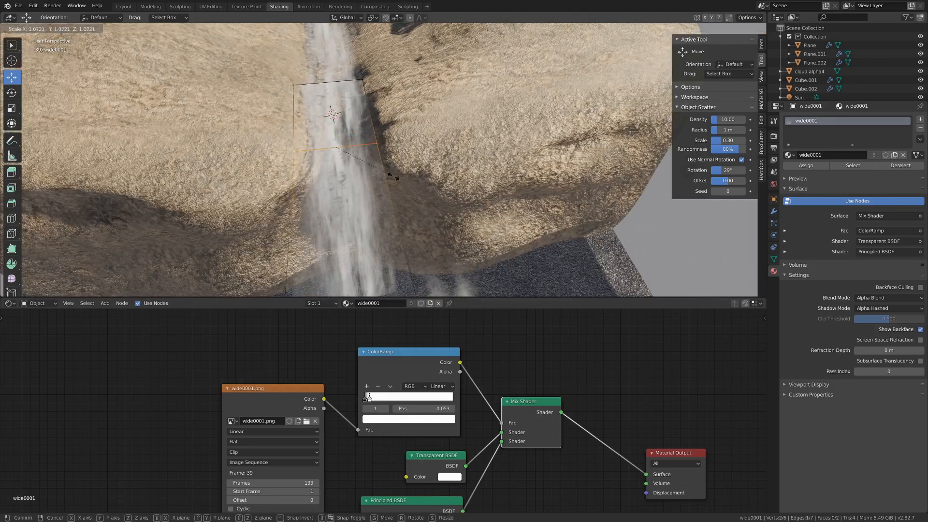
pyautogui.moveTo(343, 80); pyautogui.dragTo(336, 127, button='middle')
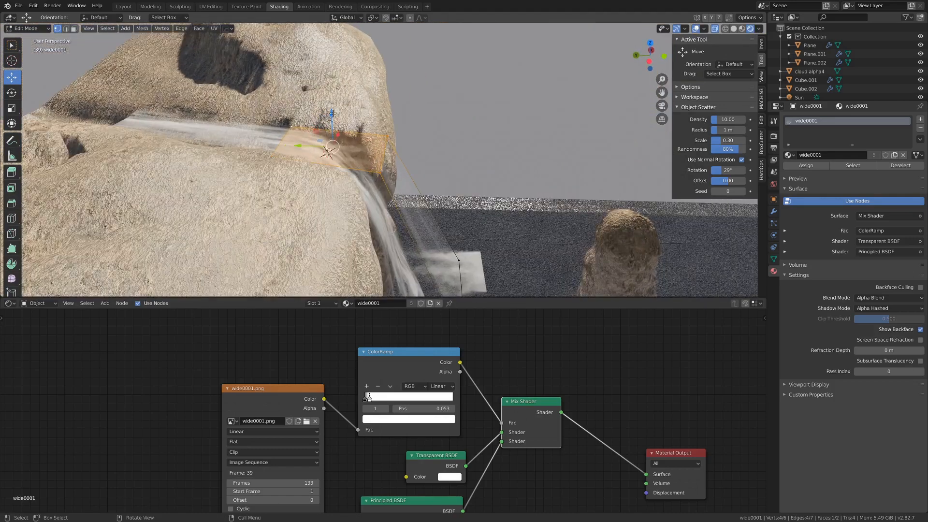
pyautogui.moveTo(333, 114); pyautogui.dragTo(332, 121)
# Step: Move the plane's back edge upstream along Y and extrude it about 4.8 m farther along the stream
pyautogui.click(287, 137)
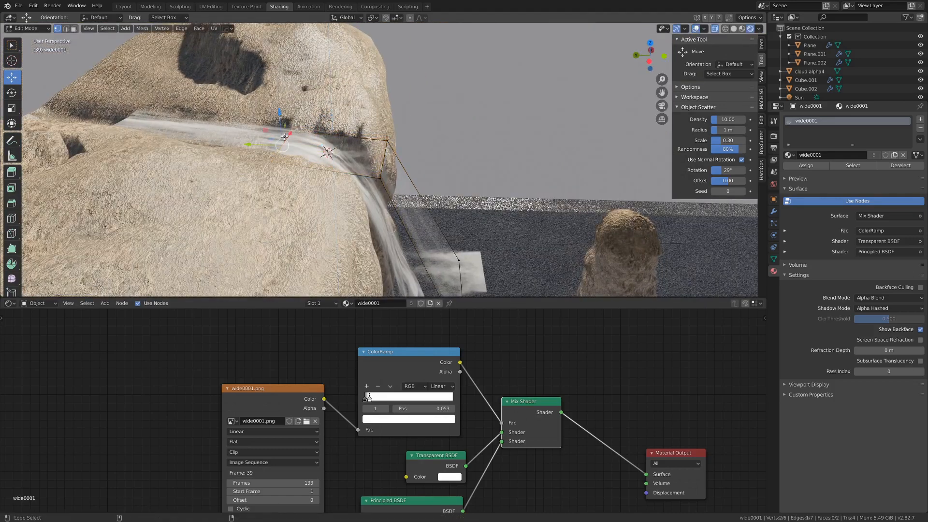
pyautogui.moveTo(291, 135); pyautogui.dragTo(411, 157, button='middle')
pyautogui.press('y')
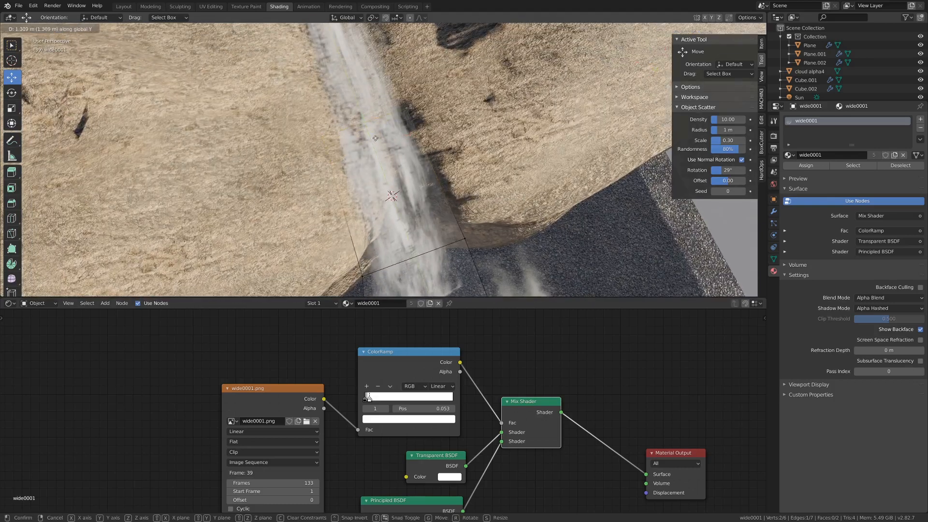
pyautogui.click(385, 144)
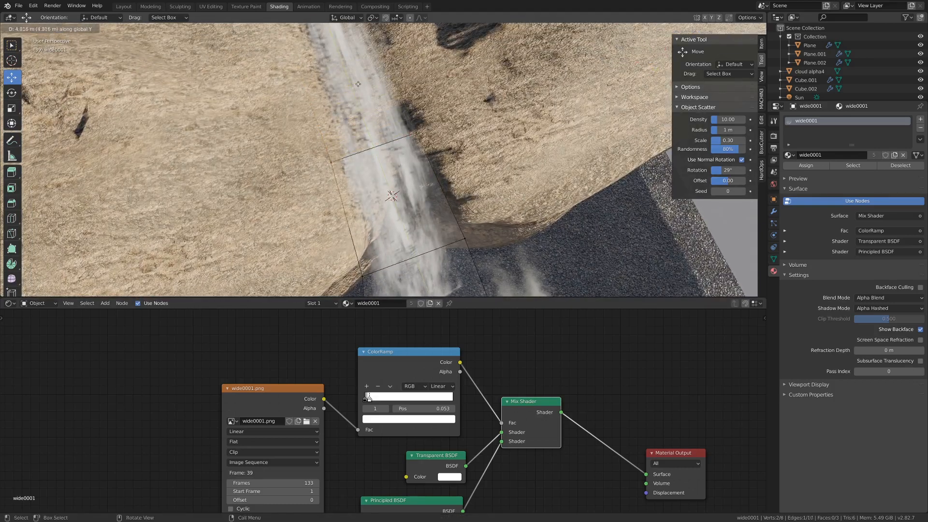
# Step: Switch to the UV Editing workspace and unwrap the whole smoke plane
pyautogui.press('Tab')
pyautogui.moveTo(366, 82)
pyautogui.mouseDown(button='middle')
pyautogui.moveTo(383, 172)
pyautogui.moveTo(350, 122)
pyautogui.moveTo(368, 155)
pyautogui.moveTo(349, 149)
pyautogui.moveTo(410, 130)
pyautogui.moveTo(399, 223)
pyautogui.moveTo(290, 152)
pyautogui.moveTo(376, 220)
pyautogui.mouseUp(button='middle')
pyautogui.press('Tab')
pyautogui.click(213, 7)
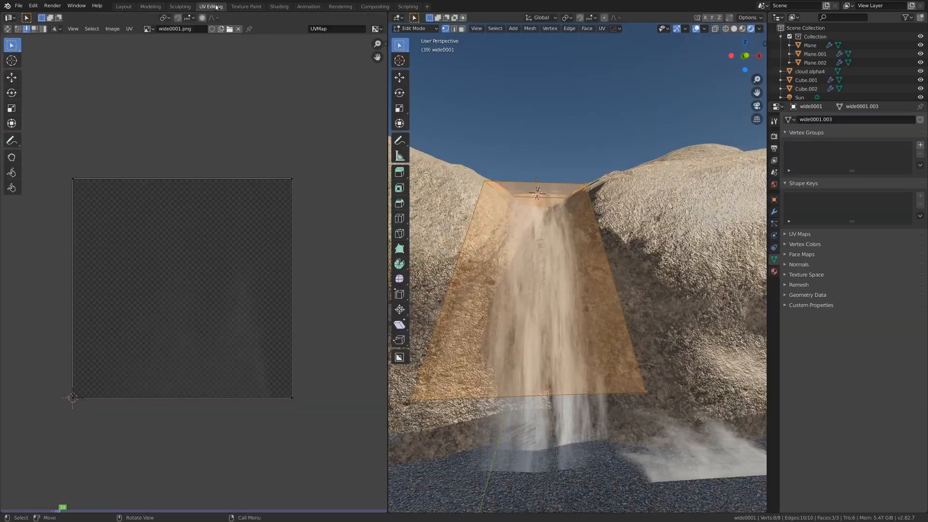
pyautogui.scroll(-1, 377, 277)
pyautogui.scroll(-2, 484, 273)
pyautogui.moveTo(556, 247); pyautogui.dragTo(572, 276, button='middle')
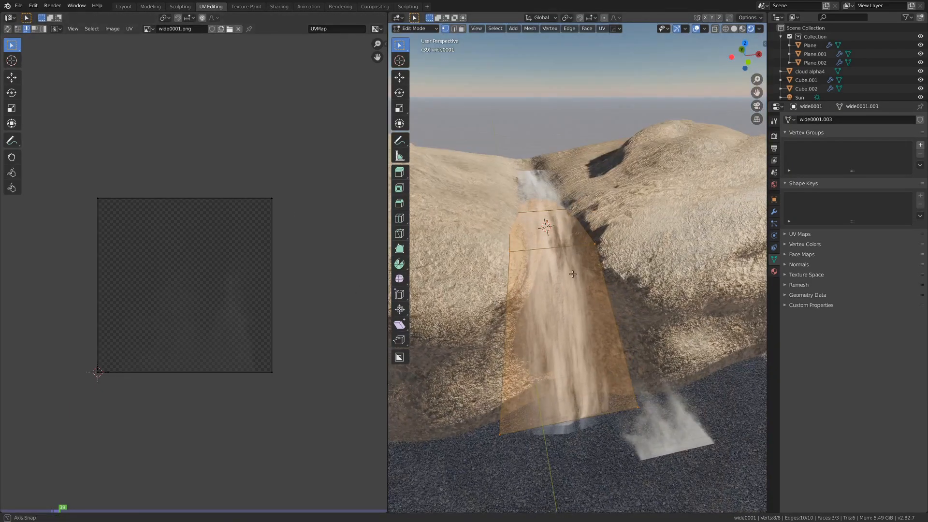
pyautogui.press('u')
pyautogui.click(572, 275)
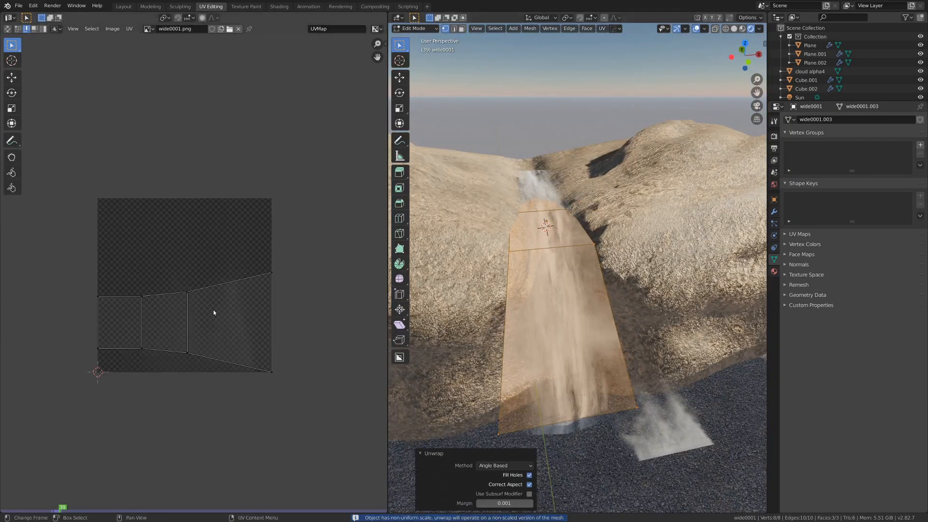
# Step: Flatten the upper boundary edge loop of the UV layout by scaling it to 0 along Y
pyautogui.keyDown('alt'); pyautogui.click(211, 290); pyautogui.keyUp('alt')
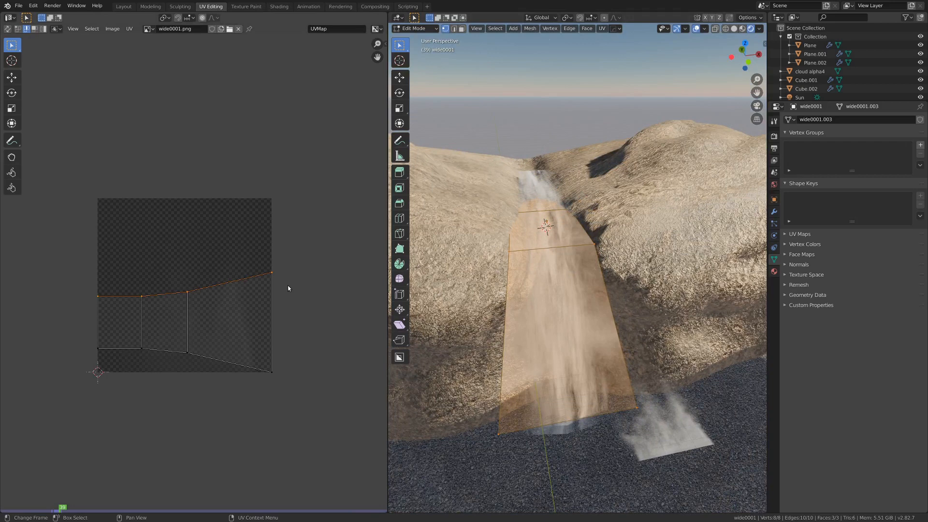
pyautogui.scroll(1, 286, 288)
pyautogui.press('s')
pyautogui.press('y')
pyautogui.press('0')
pyautogui.press('Return')
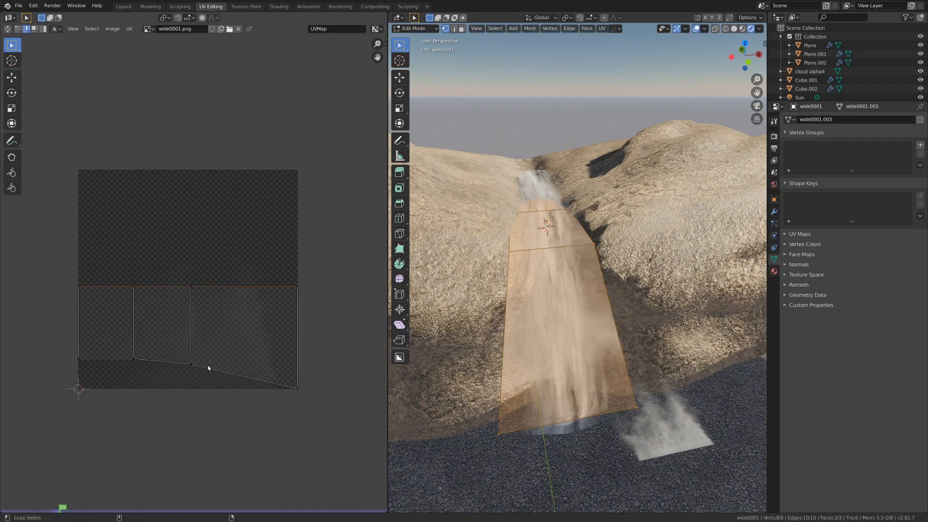
# Step: Straighten the lower boundary edge loop of the UV layout by scaling it to 0 along Y
pyautogui.press('s')
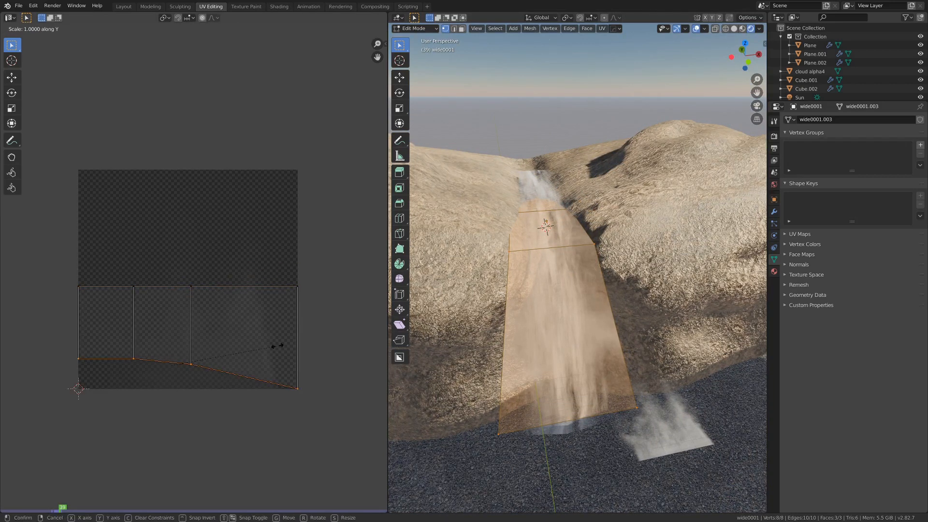
pyautogui.press('0')
pyautogui.press('Return')
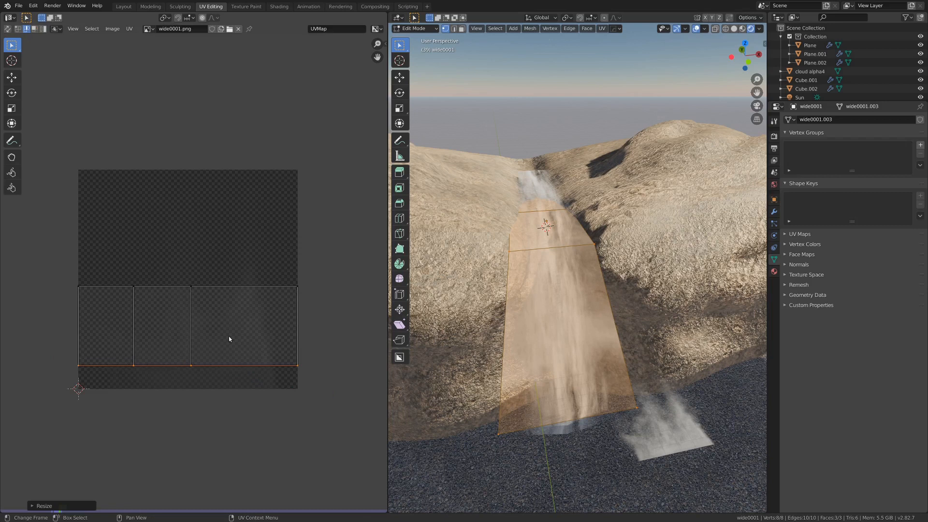
# Step: Rotate the entire UV layout by 90° and isolate the smoke plane in local view
pyautogui.press('a')
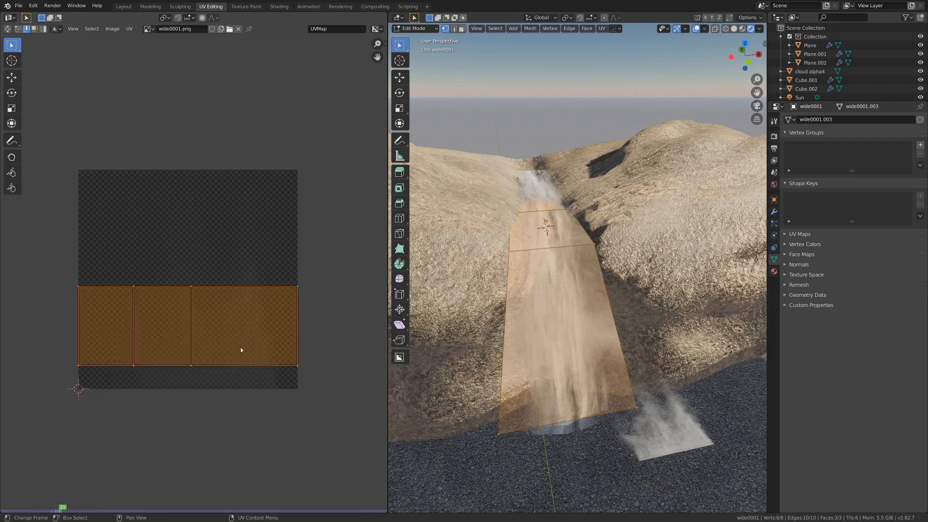
pyautogui.write('r90')
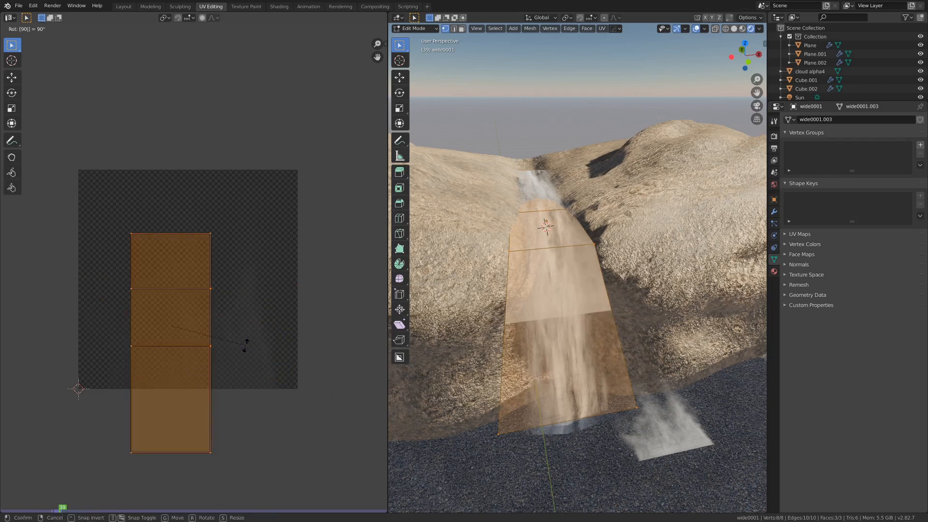
pyautogui.press('Return')
pyautogui.press('KP_Divide')
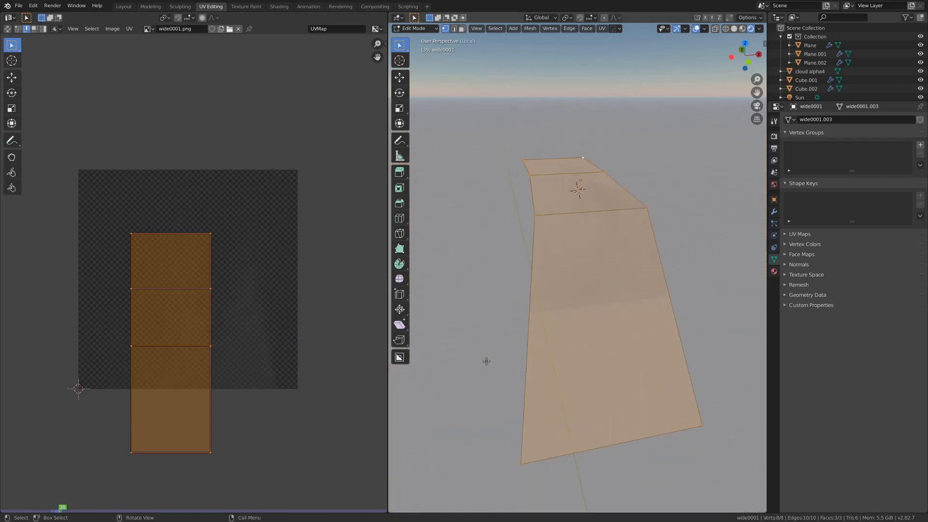
# Step: Move the smoke plane's whole UV layout up and toward the middle of the image and rotate it by 180°
pyautogui.hotkey('ctrl', 'Tab')
pyautogui.click(500, 283)
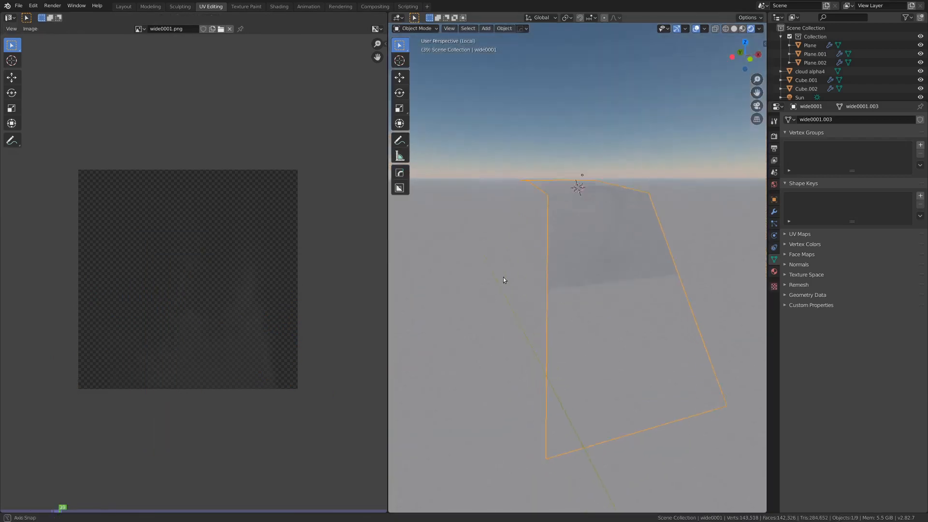
pyautogui.moveTo(500, 282); pyautogui.dragTo(491, 204, button='middle')
pyautogui.press('Tab')
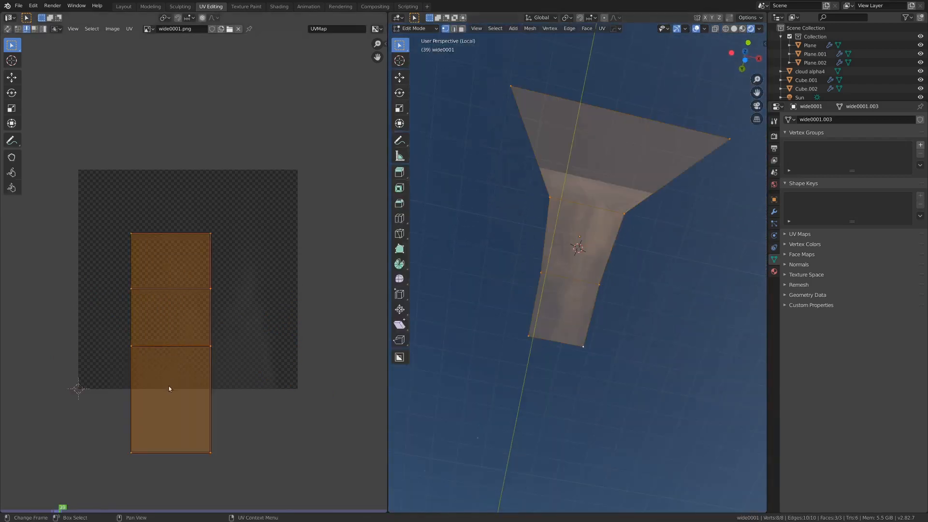
pyautogui.press('g')
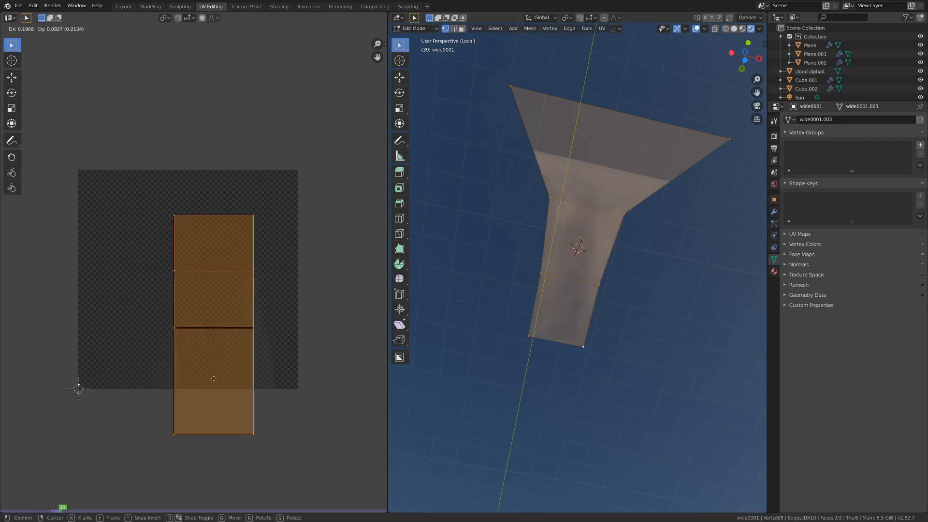
pyautogui.click(187, 373)
pyautogui.write('r')
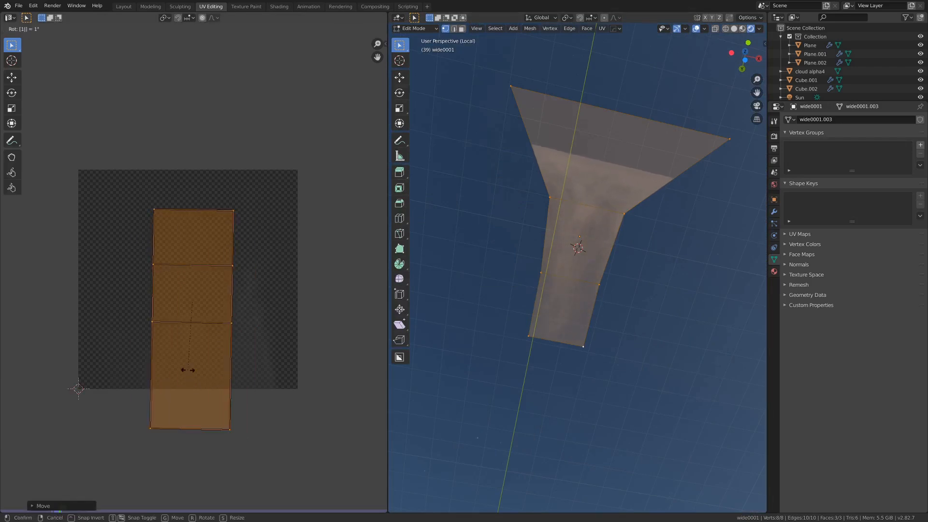
pyautogui.write('180')
pyautogui.press('Return')
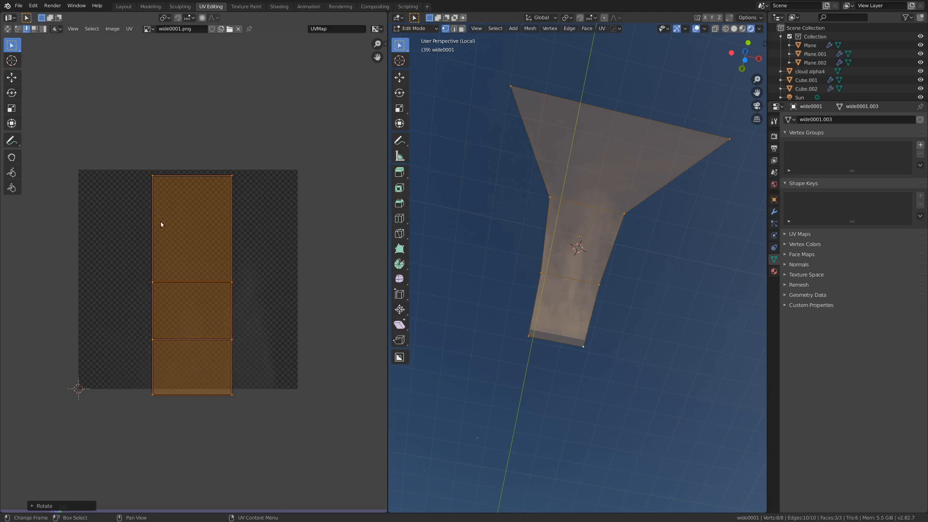
# Step: Scale the UV layout along X to nearly the image's width and move it to fit within the image's height
pyautogui.press('s')
pyautogui.press('x')
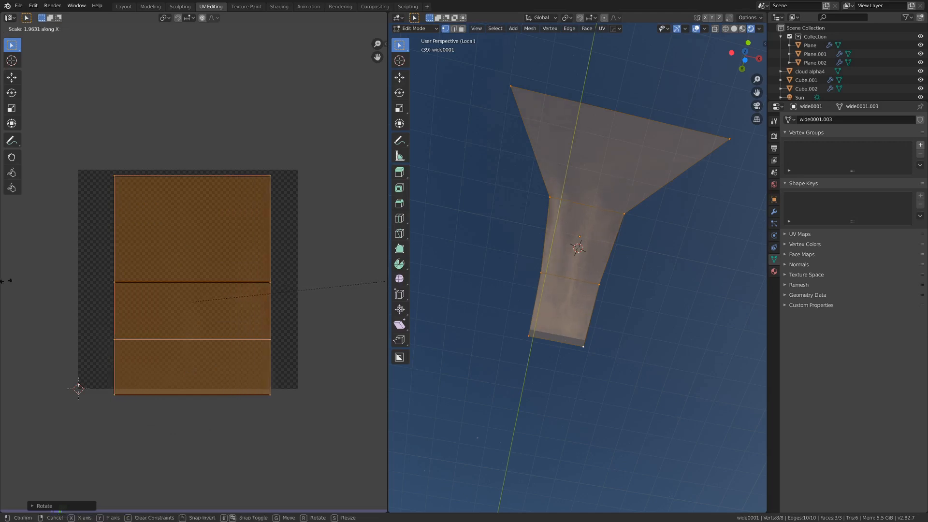
pyautogui.click(78, 285)
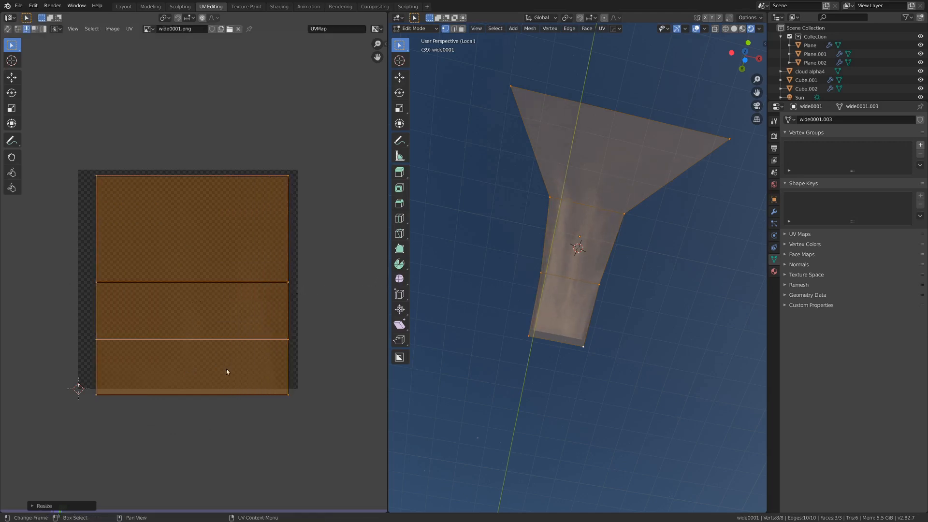
pyautogui.press('g')
pyautogui.click(254, 366)
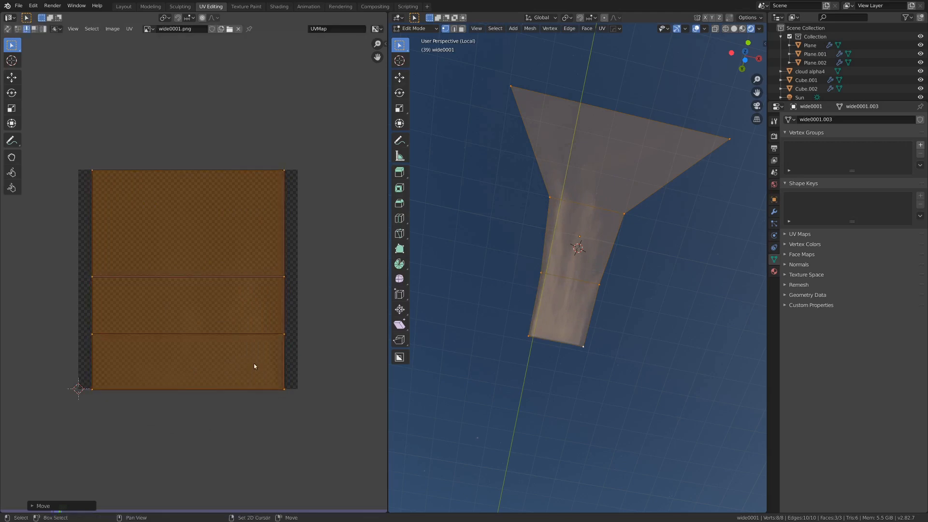
pyautogui.press('Tab')
pyautogui.moveTo(675, 237); pyautogui.dragTo(540, 209, button='middle')
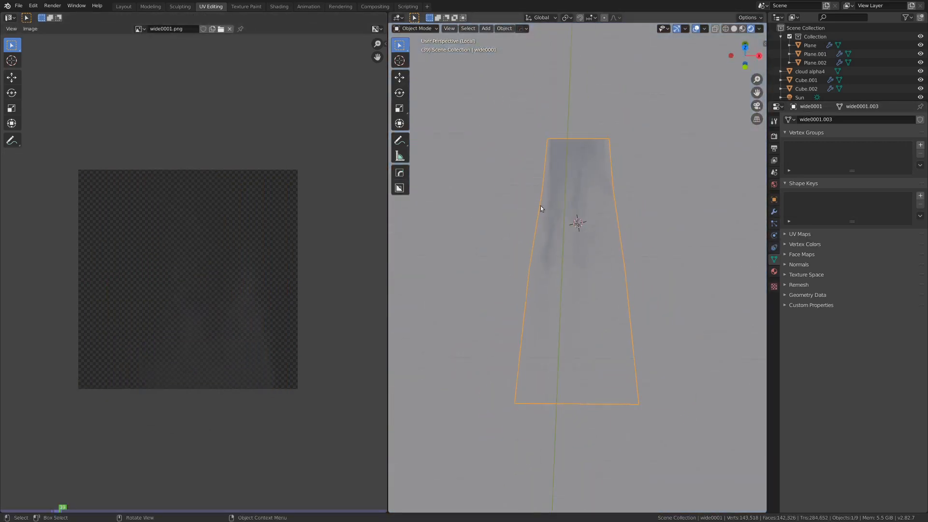
# Step: Lower the upper edge of the UV layout using smooth proportional editing with size 0.68, and check the smoke on the plane
pyautogui.press('Tab')
pyautogui.hotkey('alt', 'a')
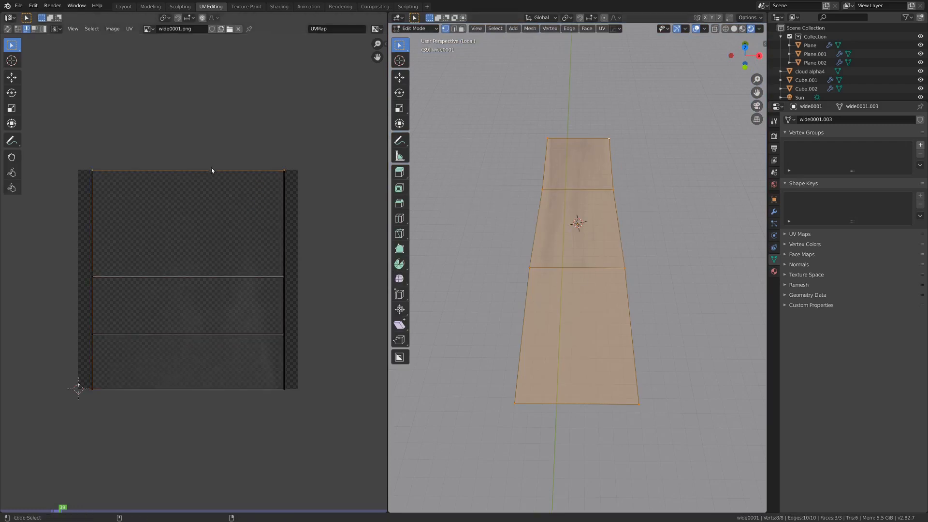
pyautogui.press('g')
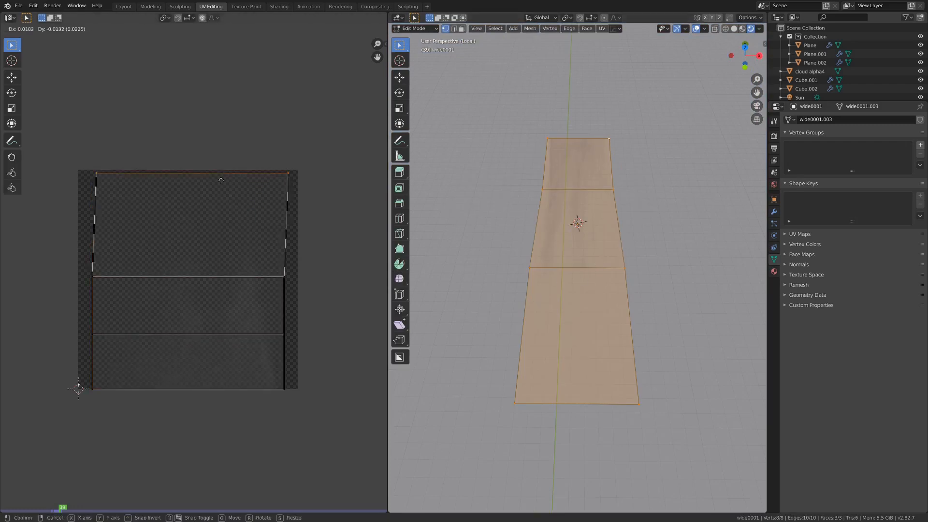
pyautogui.rightClick(224, 200)
pyautogui.press('g')
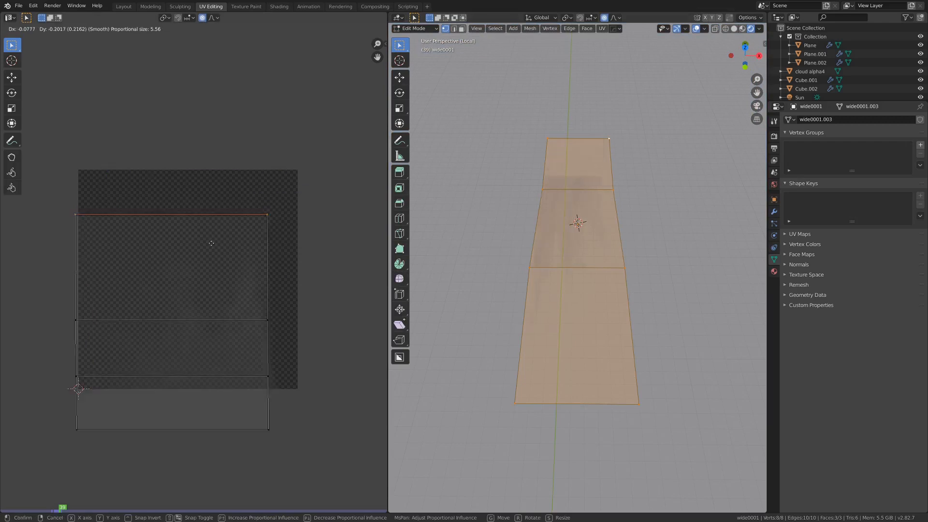
pyautogui.scroll(-1, 233, 225)
pyautogui.scroll(5, 234, 225)
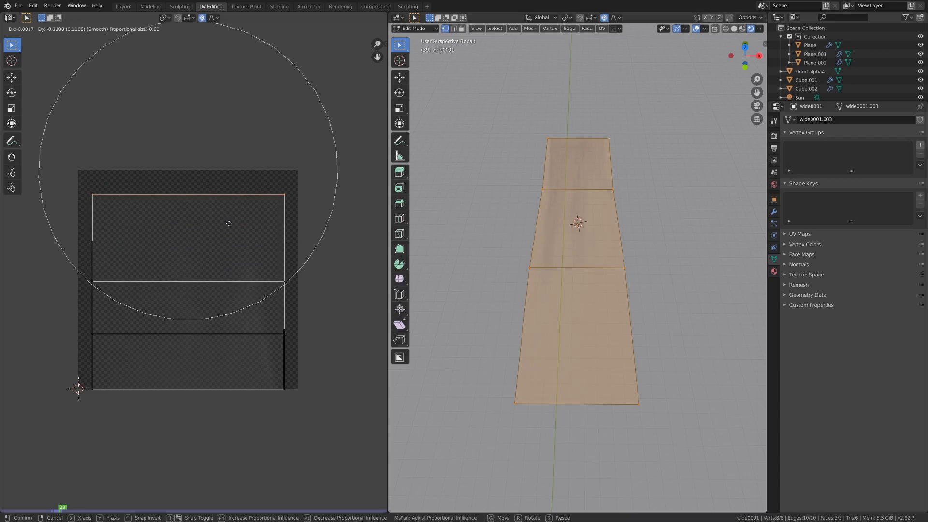
pyautogui.click(230, 223)
pyautogui.hotkey('ctrl', 'Tab')
pyautogui.click(412, 263)
pyautogui.moveTo(559, 253); pyautogui.dragTo(516, 242, button='middle')
pyautogui.hotkey('ctrl', 'Tab')
pyautogui.click(588, 242)
pyautogui.moveTo(603, 240)
pyautogui.mouseDown(button='middle')
pyautogui.moveTo(618, 233)
pyautogui.moveTo(599, 246)
pyautogui.mouseUp(button='middle')
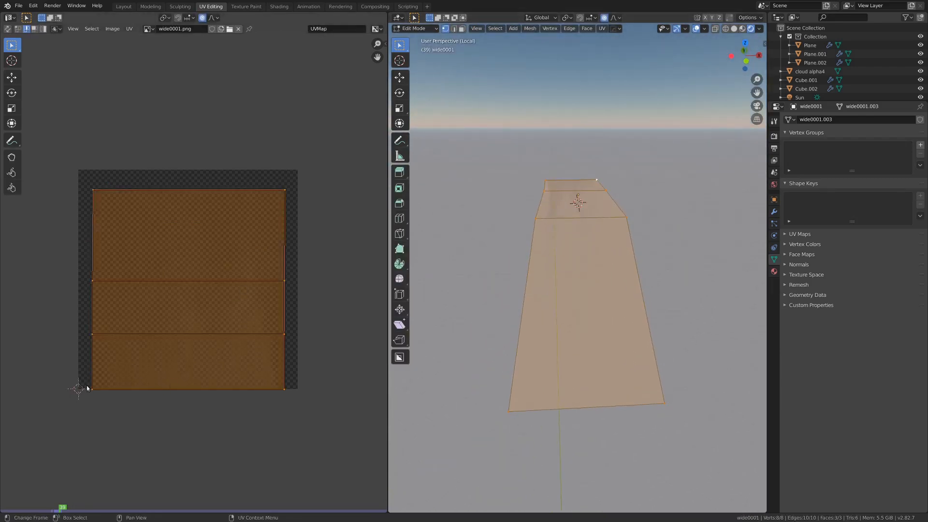
# Step: Place the 2D cursor at the middle of the UV layout's lower edge, make it the pivot, and shrink the layout along Y
pyautogui.moveTo(88, 388); pyautogui.dragTo(69, 390, button='middle')
pyautogui.press('g')
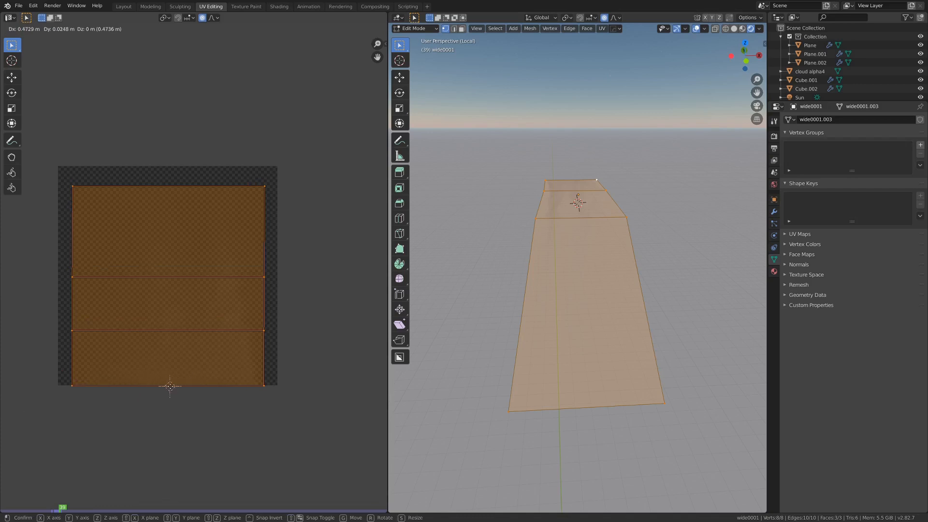
pyautogui.click(171, 389)
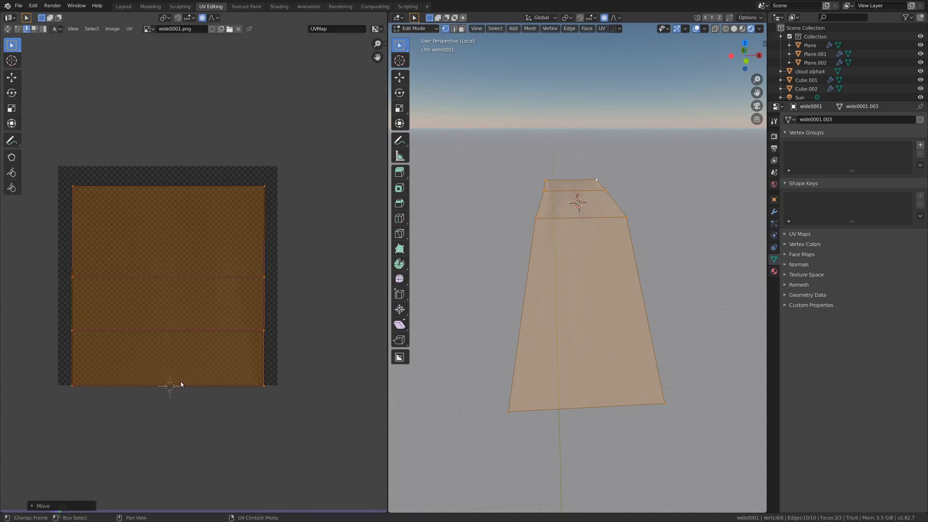
pyautogui.press('.')
pyautogui.click(272, 380)
pyautogui.press('s')
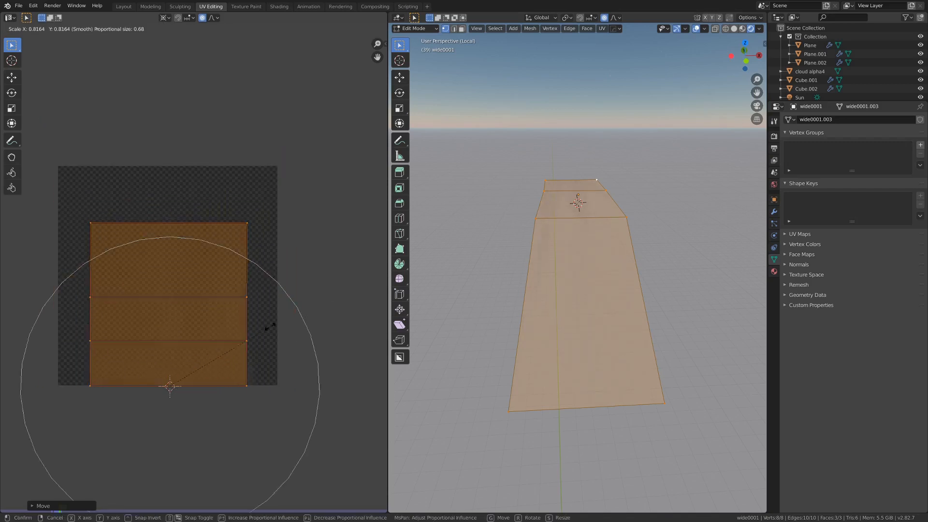
pyautogui.press('y')
pyautogui.click(247, 330)
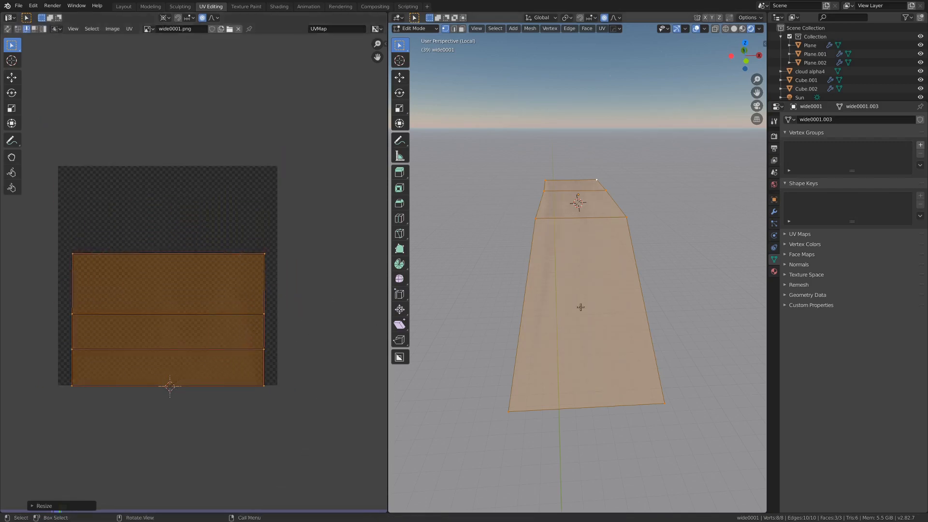
pyautogui.press('Tab')
pyautogui.moveTo(549, 309); pyautogui.dragTo(516, 317, button='middle')
# Step: Bevel the edge at the plane's main bend with 6 segments to curve the surface smoothly
pyautogui.press('Tab')
pyautogui.moveTo(632, 303); pyautogui.dragTo(617, 216, button='middle')
pyautogui.hotkey('alt', 'a')
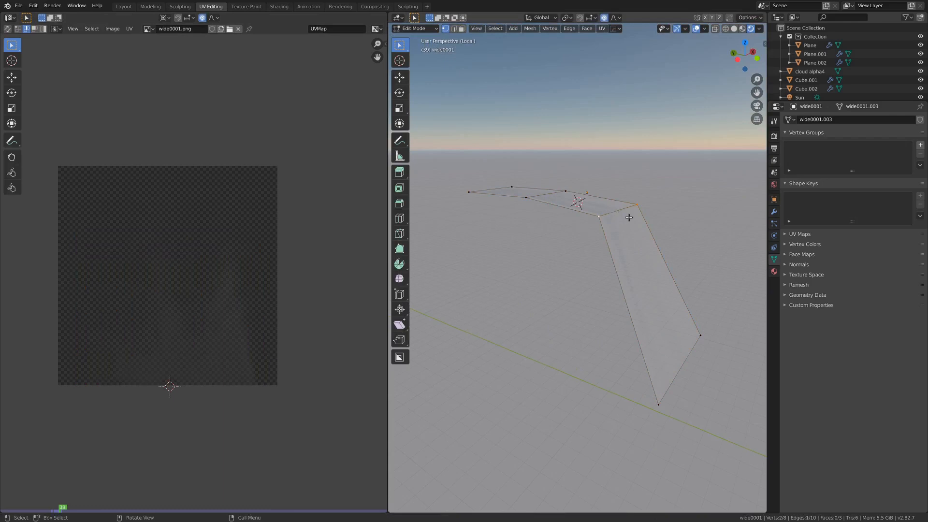
pyautogui.hotkey('ctrl', 'b')
pyautogui.scroll(5, 696, 247)
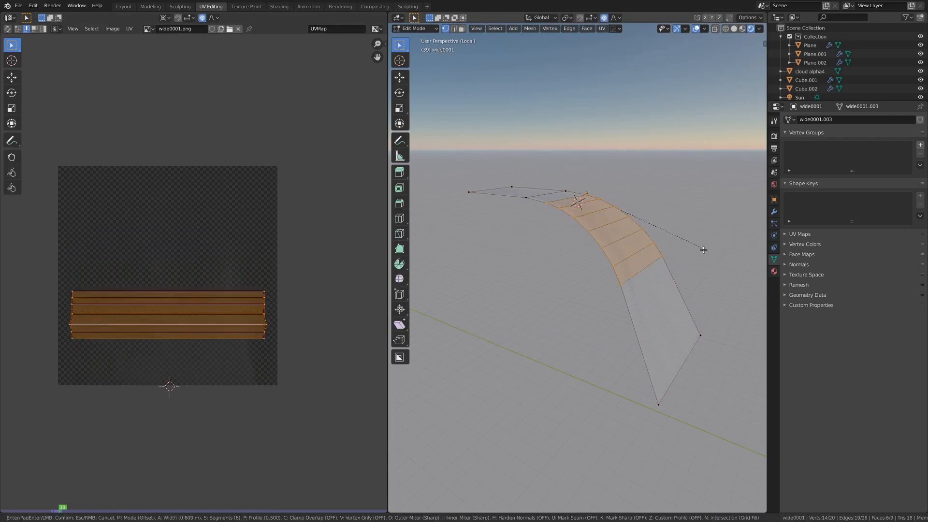
pyautogui.scroll(2, 706, 252)
pyautogui.click(708, 255)
pyautogui.press('Tab')
pyautogui.moveTo(653, 265); pyautogui.dragTo(580, 284, button='middle')
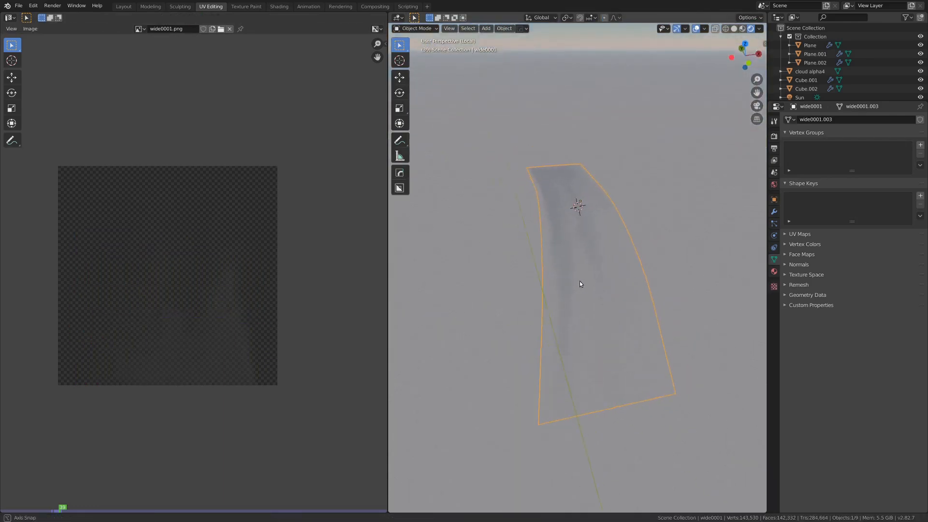
# Step: Select the whole smoke plane and move its UV layout slightly down past the image's lower border
pyautogui.press('Tab')
pyautogui.click(579, 287)
pyautogui.press('a')
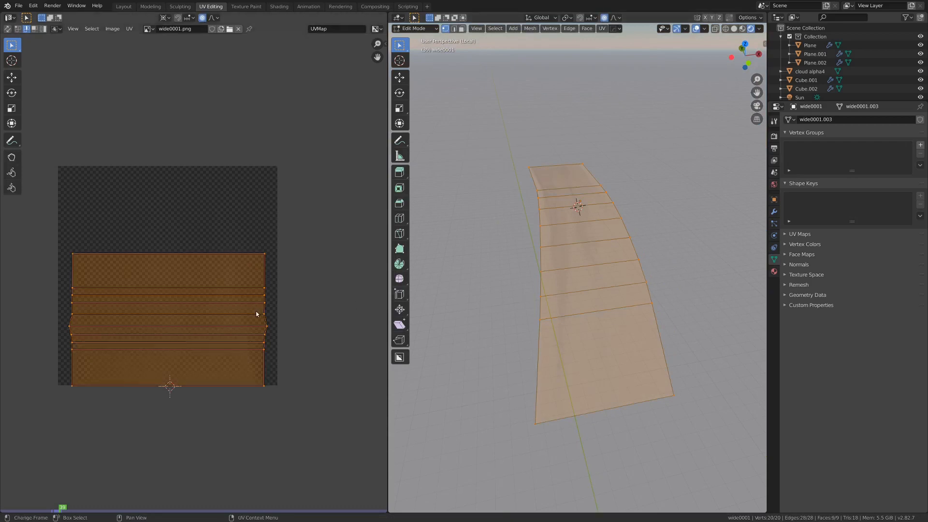
pyautogui.press('g')
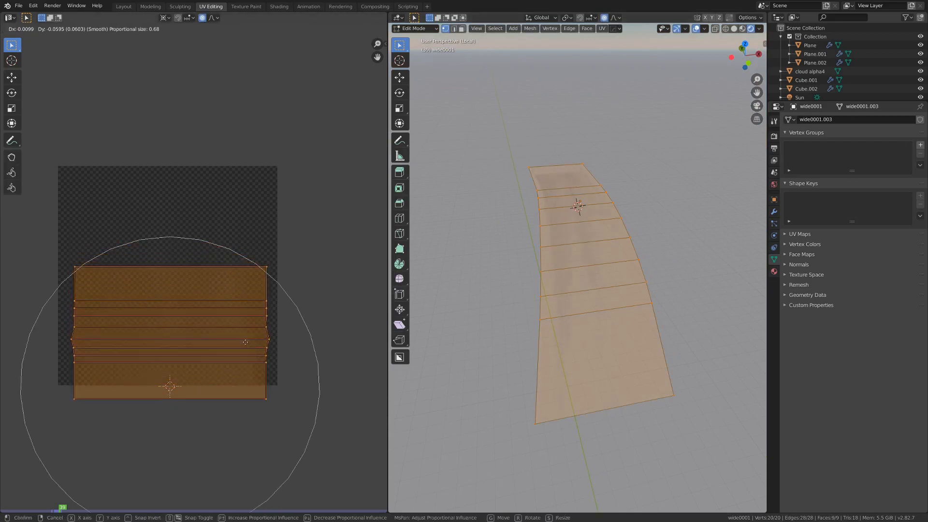
pyautogui.click(246, 342)
# Step: Raise the UV layout's lower edge along Y to the image border with smooth proportional editing of size 0.22
pyautogui.hotkey('alt', 'a')
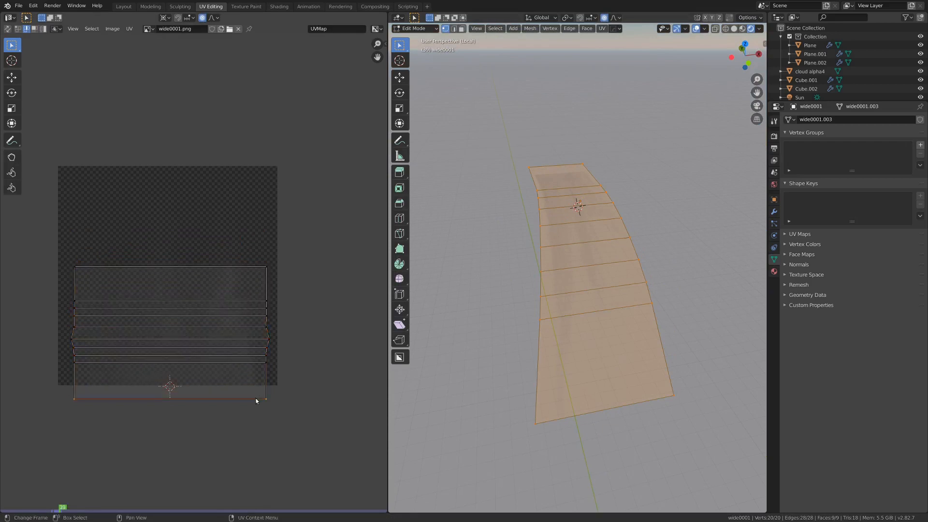
pyautogui.press('g')
pyautogui.press('y')
pyautogui.scroll(4, 257, 394)
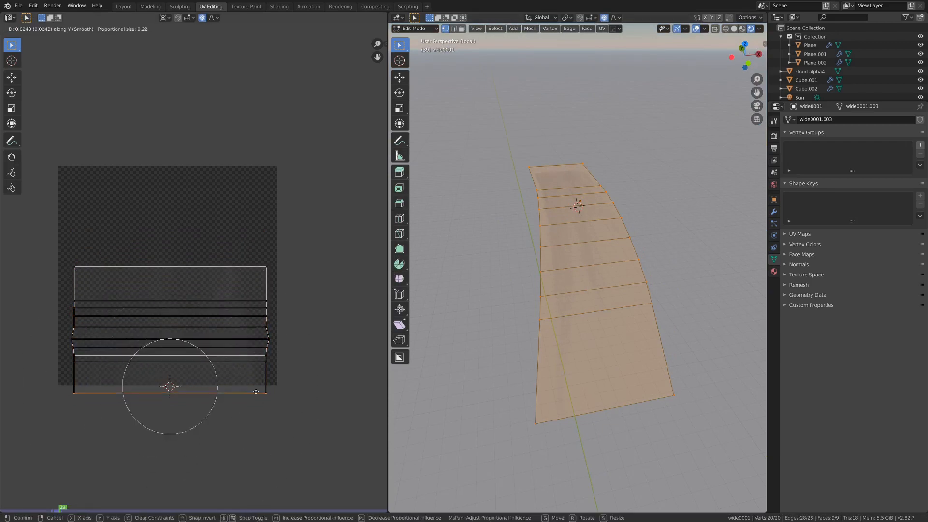
pyautogui.click(259, 383)
pyautogui.press('Tab')
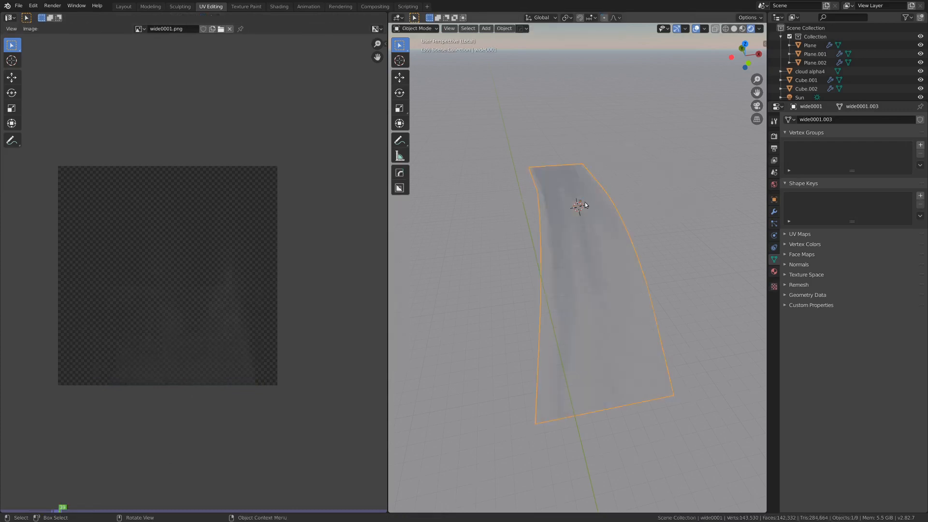
pyautogui.moveTo(600, 203); pyautogui.dragTo(578, 238, button='middle')
pyautogui.press('Tab')
pyautogui.press('Tab')
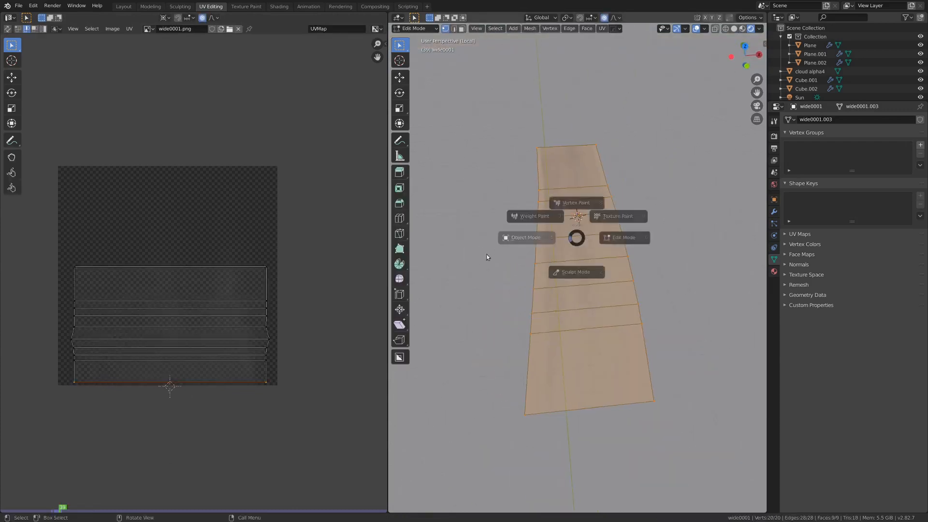
# Step: Exit local view and move the smoke plane's bottom edge 3.4 m down along Z into the water
pyautogui.press('KP_Divide')
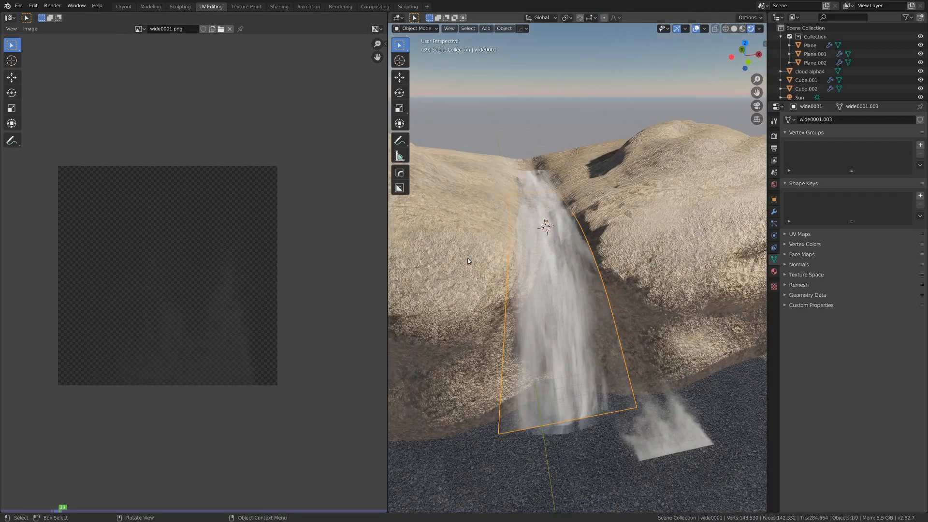
pyautogui.moveTo(446, 233); pyautogui.dragTo(594, 278, button='middle')
pyautogui.hotkey('ctrl', 'Tab')
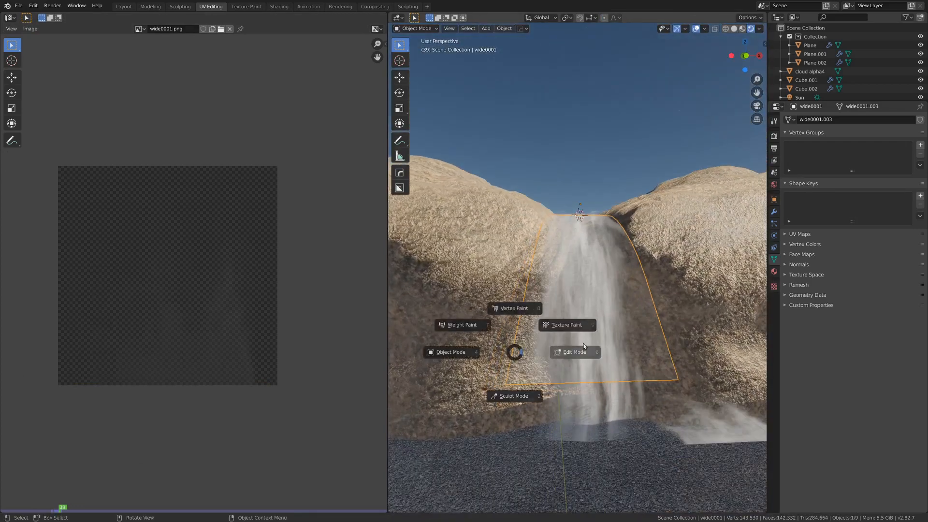
pyautogui.click(583, 350)
pyautogui.hotkey('alt', 'a')
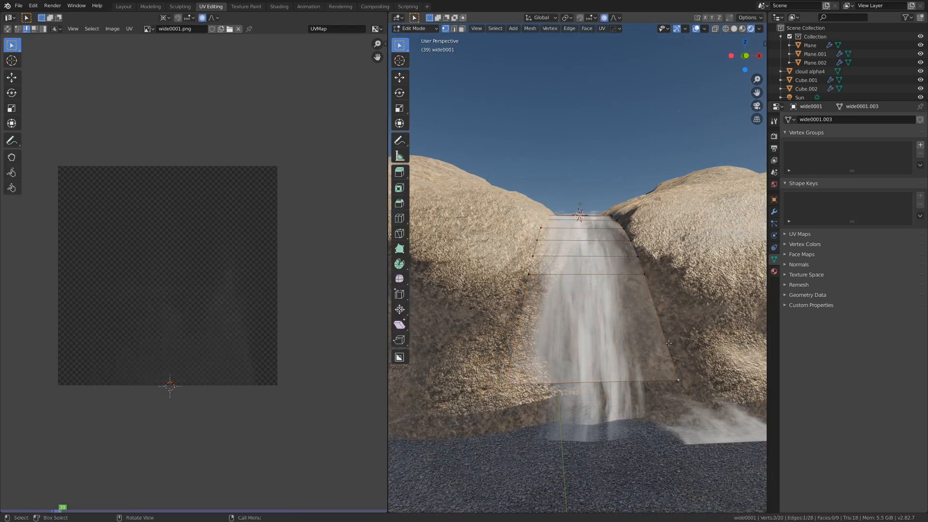
pyautogui.scroll(-5, 669, 343)
pyautogui.moveTo(600, 345); pyautogui.dragTo(605, 341, button='middle')
pyautogui.scroll(4, 605, 341)
pyautogui.press('g')
pyautogui.press('z')
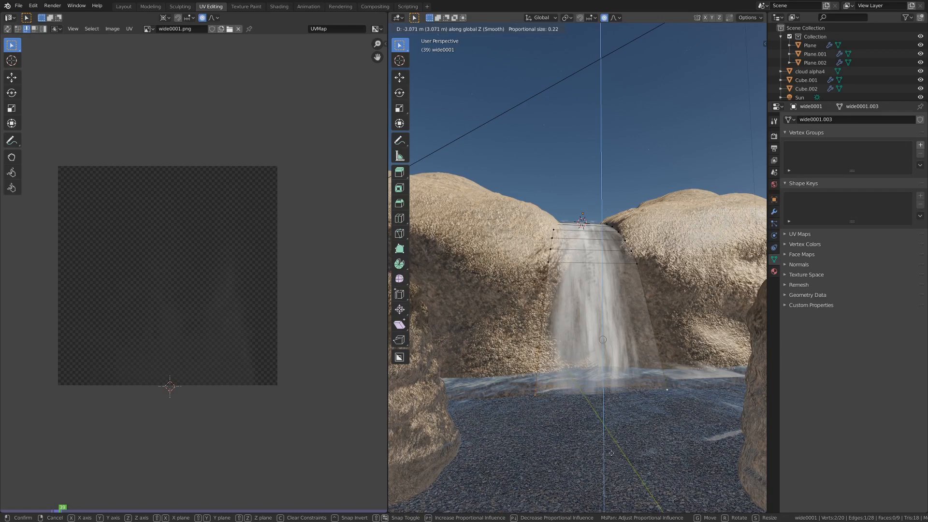
pyautogui.click(622, 506)
# Step: Add 6 evenly spaced horizontal loop cuts across the long lower section of the smoke plane
pyautogui.moveTo(622, 435); pyautogui.dragTo(649, 364, button='middle')
pyautogui.scroll(1, 632, 401)
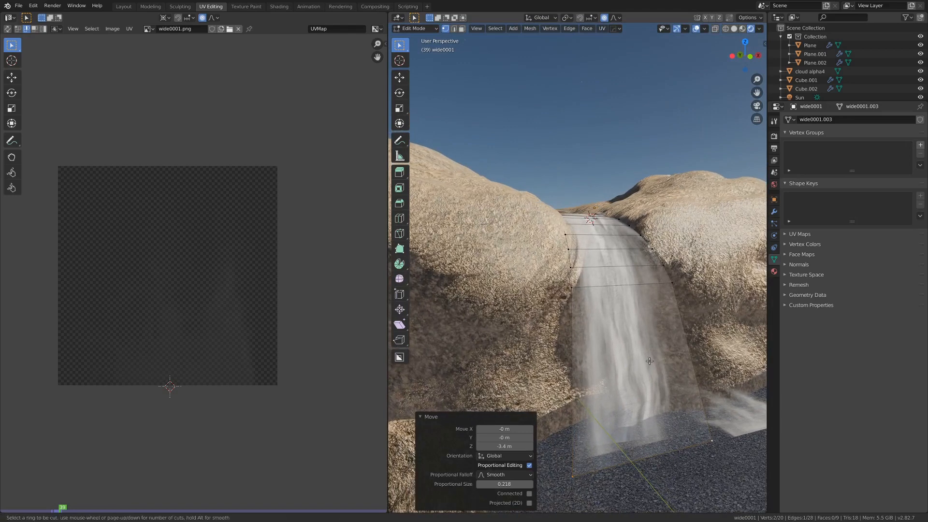
pyautogui.click(680, 356)
pyautogui.rightClick(680, 356)
pyautogui.moveTo(680, 355); pyautogui.dragTo(564, 314, button='middle')
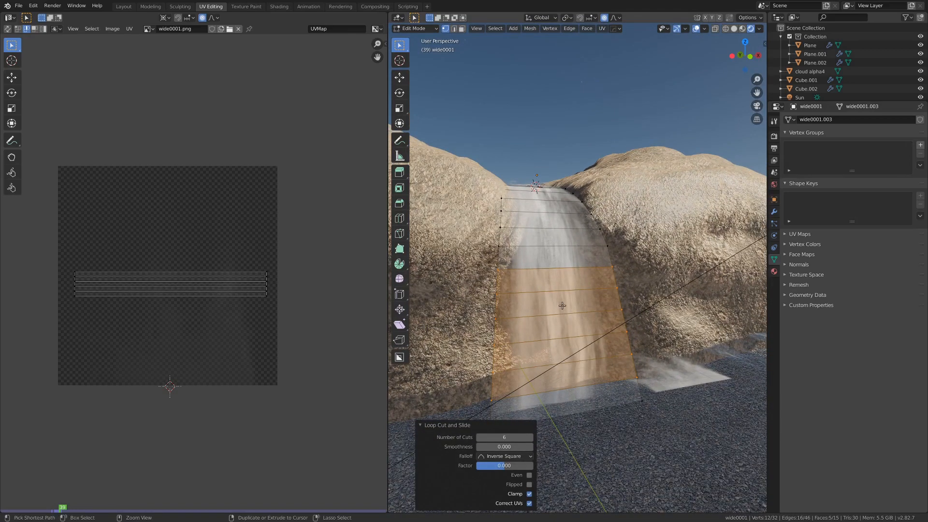
# Step: Add one centered lengthwise loop cut down the whole smoke plane and clear the selection
pyautogui.hotkey('ctrl', 'r')
pyautogui.scroll(-1, 558, 284)
pyautogui.click(558, 284)
pyautogui.rightClick(558, 284)
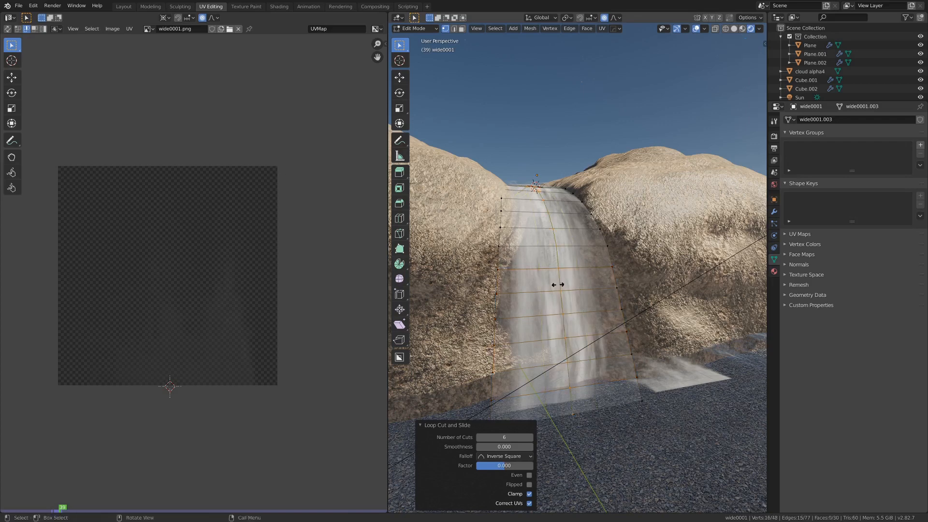
pyautogui.moveTo(558, 284); pyautogui.dragTo(540, 310, button='middle')
pyautogui.hotkey('alt', 'a')
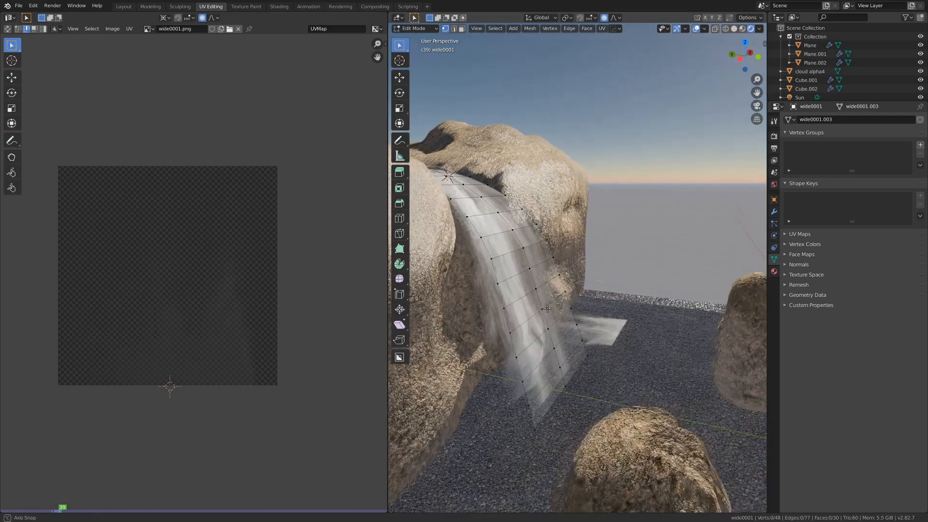
# Step: Move the smoke plane's two long outer edge loops 0.479 m along Y, then leave Edit Mode with nothing selected
pyautogui.scroll(1, 509, 326)
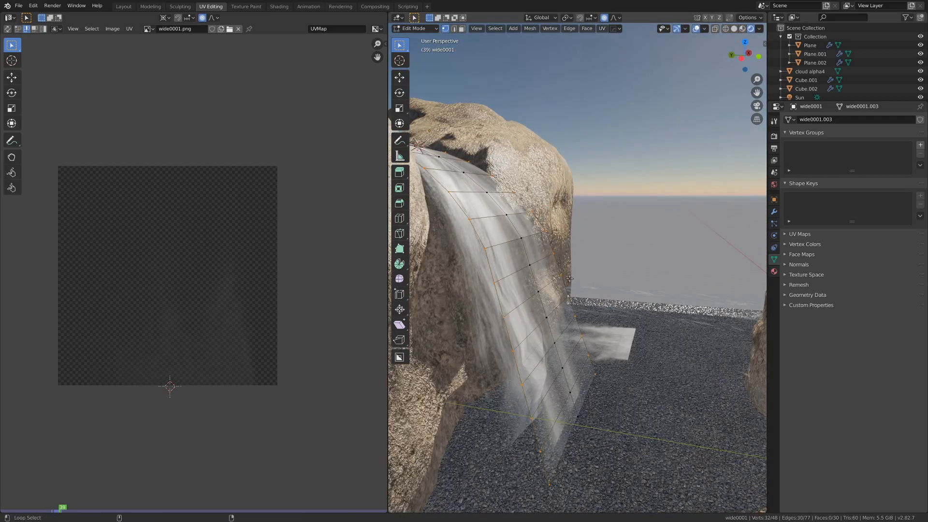
pyautogui.moveTo(570, 279); pyautogui.dragTo(590, 287, button='middle')
pyautogui.press('g')
pyautogui.press('x')
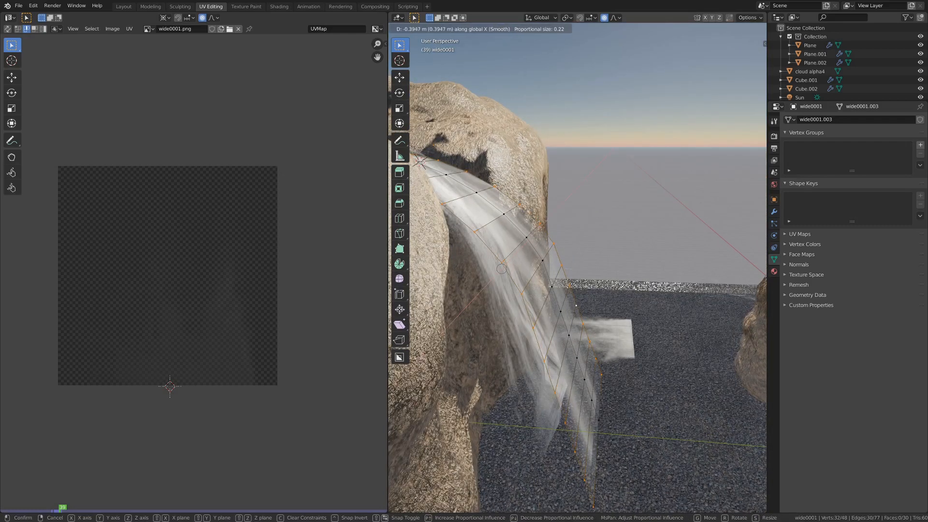
pyautogui.press('y')
pyautogui.click(559, 287)
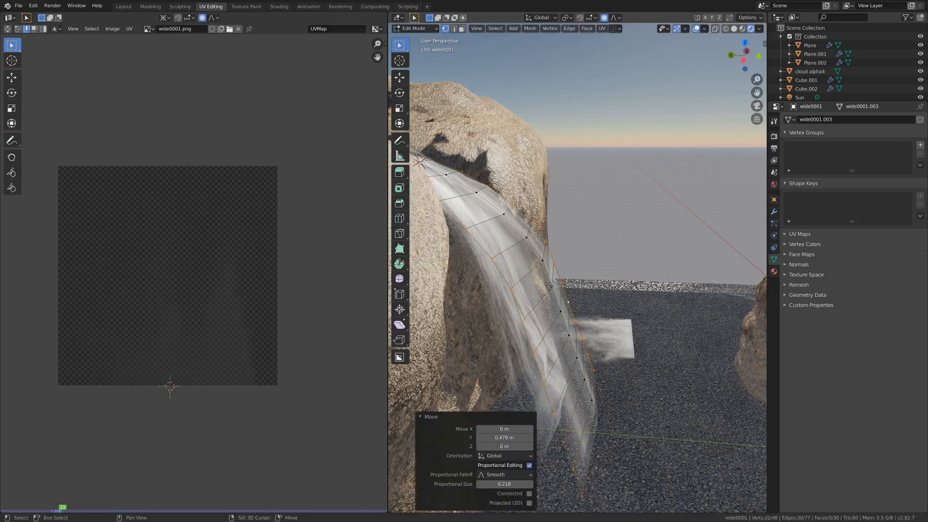
pyautogui.press('Tab')
pyautogui.moveTo(610, 279); pyautogui.dragTo(556, 321, button='middle')
pyautogui.hotkey('alt', 'a')
pyautogui.moveTo(617, 268)
pyautogui.mouseDown(button='middle')
pyautogui.moveTo(589, 274)
pyautogui.moveTo(576, 251)
pyautogui.moveTo(604, 256)
pyautogui.moveTo(590, 262)
pyautogui.mouseUp(button='middle')
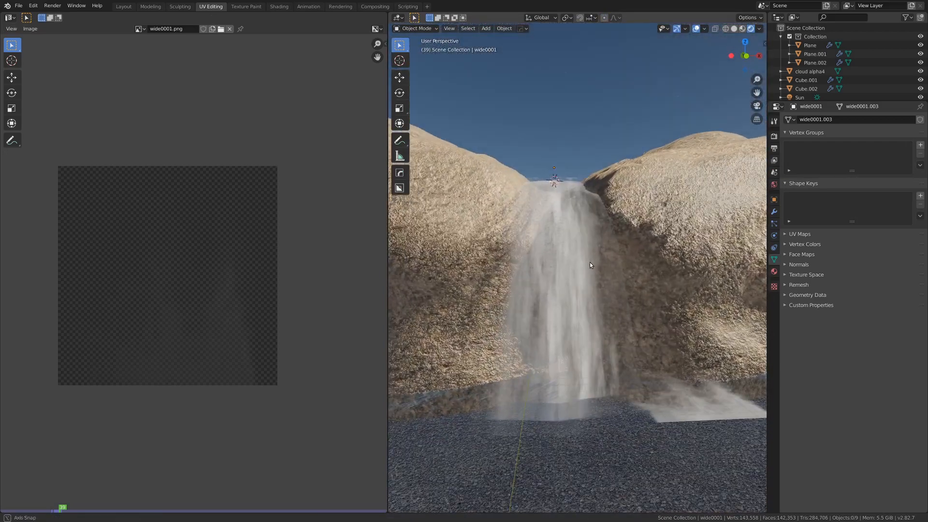
# Step: Switch to the Shading workspace for the waterfall scene
pyautogui.click(526, 262)
pyautogui.press('z')
pyautogui.click(587, 285)
pyautogui.click(279, 6)
pyautogui.scroll(5, 442, 220)
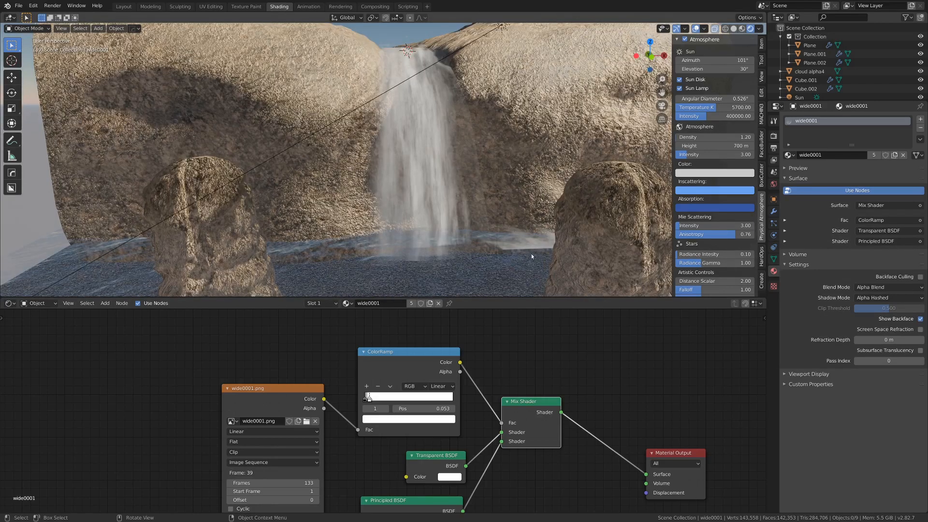
# Step: Select the small smoke plane lying on the water beside the falls and rotate it 90° about X
pyautogui.scroll(-2, 529, 247)
pyautogui.moveTo(529, 247); pyautogui.dragTo(309, 13, button='middle')
pyautogui.scroll(3, 523, 248)
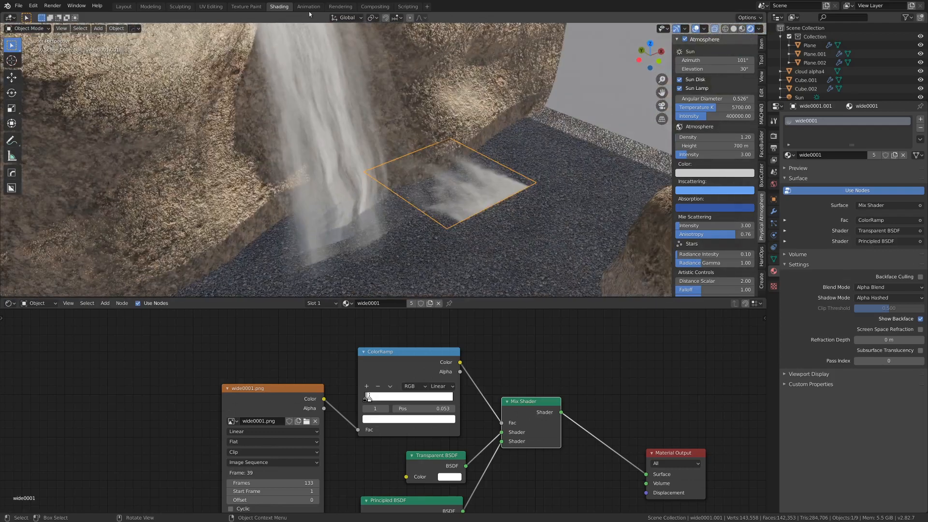
pyautogui.moveTo(342, 226); pyautogui.dragTo(476, 165, button='middle')
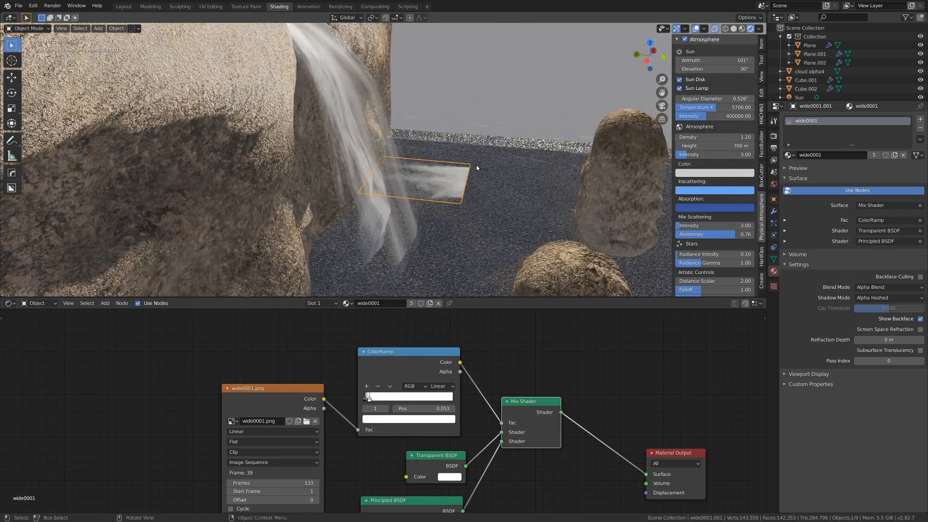
pyautogui.press('r')
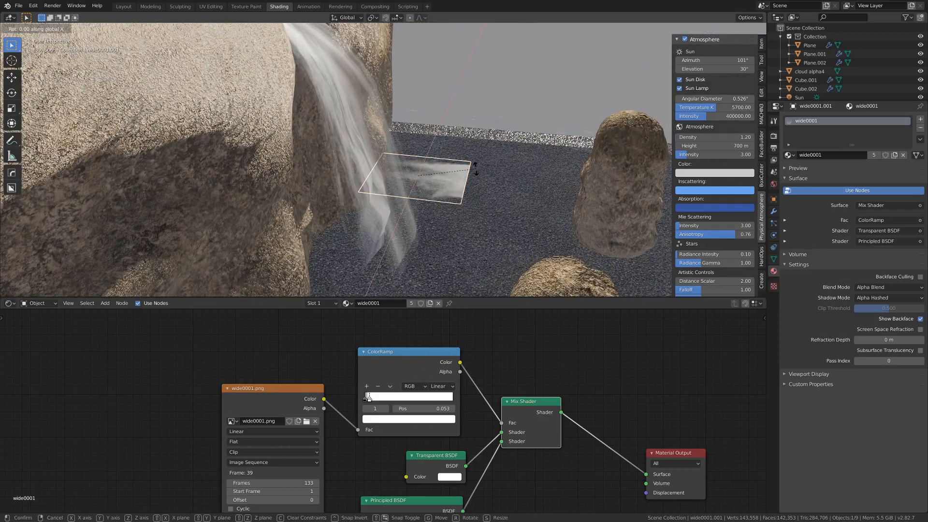
pyautogui.write('90')
pyautogui.press('Return')
# Step: Move the upright smoke plane in front of the waterfall's base, with its lower edge reaching into the water
pyautogui.moveTo(475, 168); pyautogui.dragTo(382, 216, button='middle')
pyautogui.press('g')
pyautogui.click(360, 218)
pyautogui.press('g')
pyautogui.click(435, 177)
pyautogui.press('g')
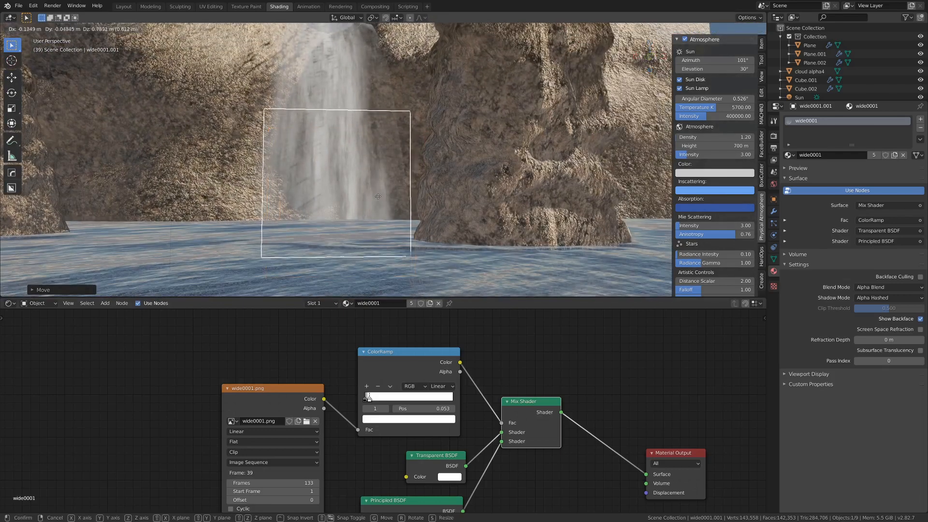
pyautogui.click(382, 172)
# Step: Hide the Cube.001 rock standing beside the waterfall
pyautogui.scroll(-6, 431, 174)
pyautogui.scroll(5, 433, 177)
pyautogui.click(451, 180)
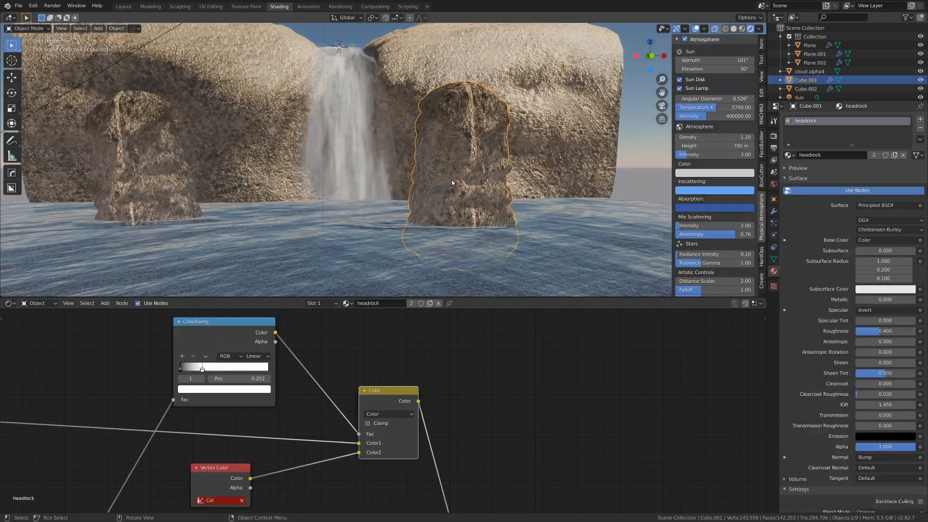
pyautogui.scroll(4, 451, 179)
# Step: Widen the upright smoke plane's mesh along X in Edit Mode by a factor of about 1.8
pyautogui.click(363, 182)
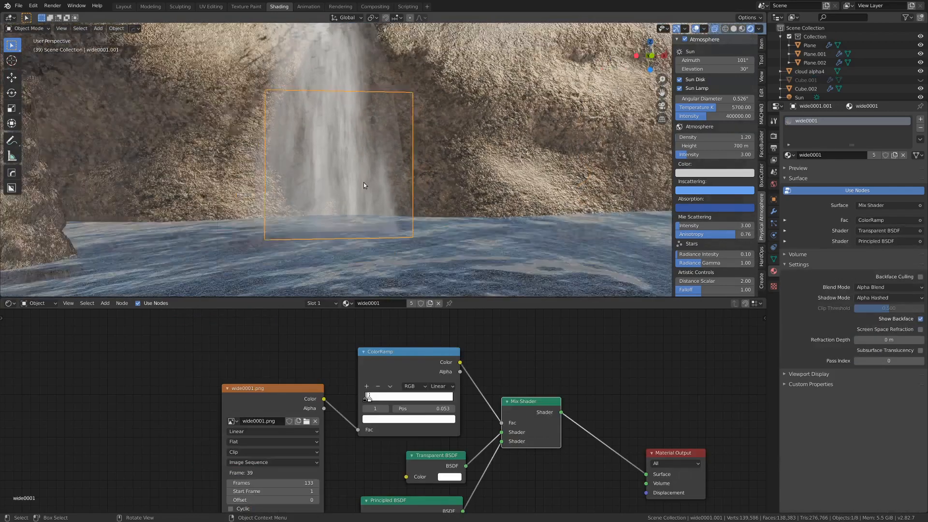
pyautogui.moveTo(364, 182); pyautogui.dragTo(486, 214, button='middle')
pyautogui.scroll(1, 387, 223)
pyautogui.hotkey('ctrl', 'Tab')
pyautogui.click(477, 222)
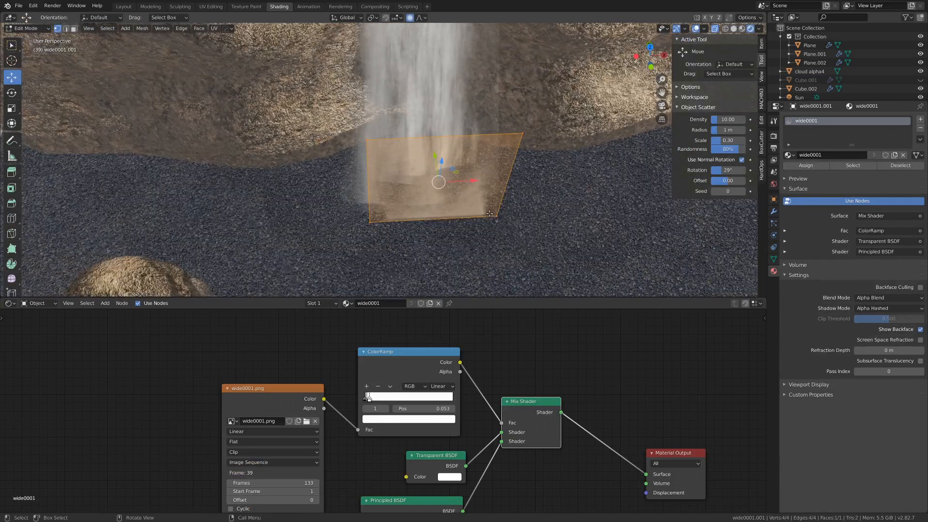
pyautogui.press('s')
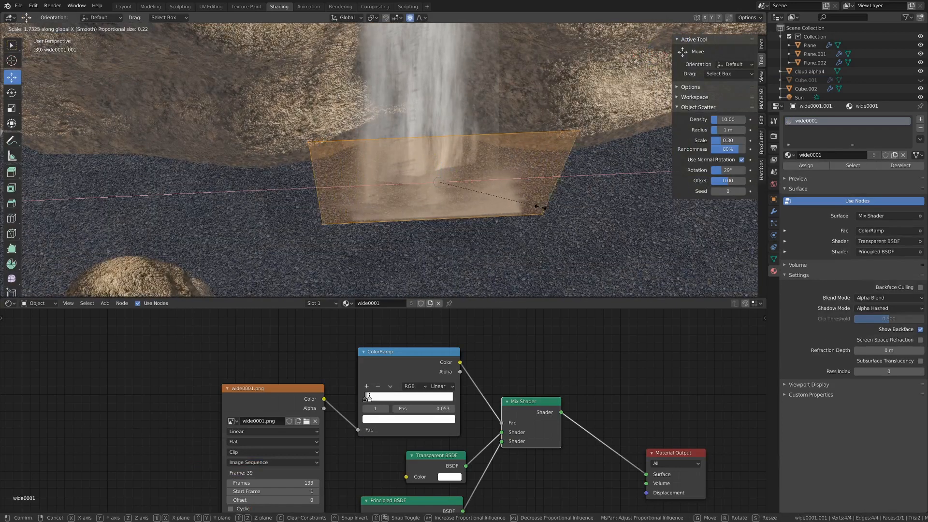
pyautogui.click(484, 187)
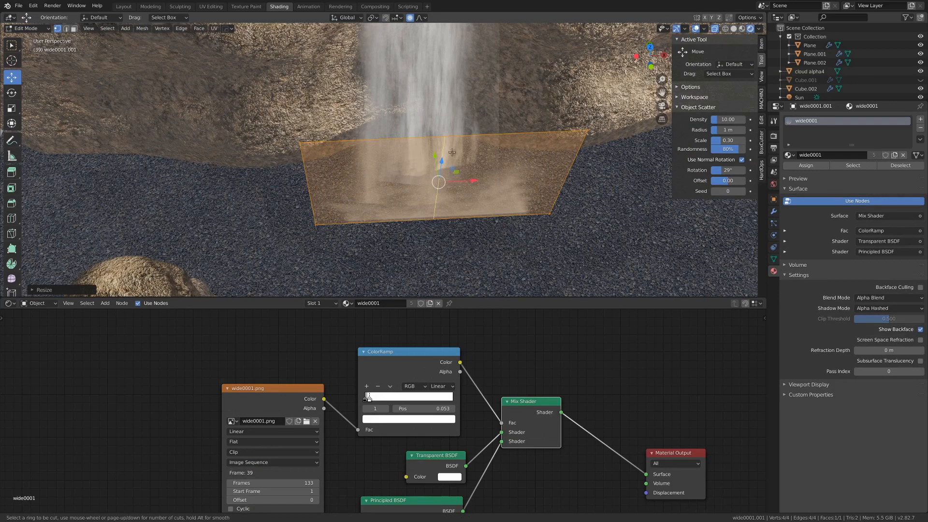
# Step: Add one centered vertical loop cut to the small smoke plane and pull both side edges back along Y toward the cliff
pyautogui.click(458, 174)
pyautogui.click(469, 166)
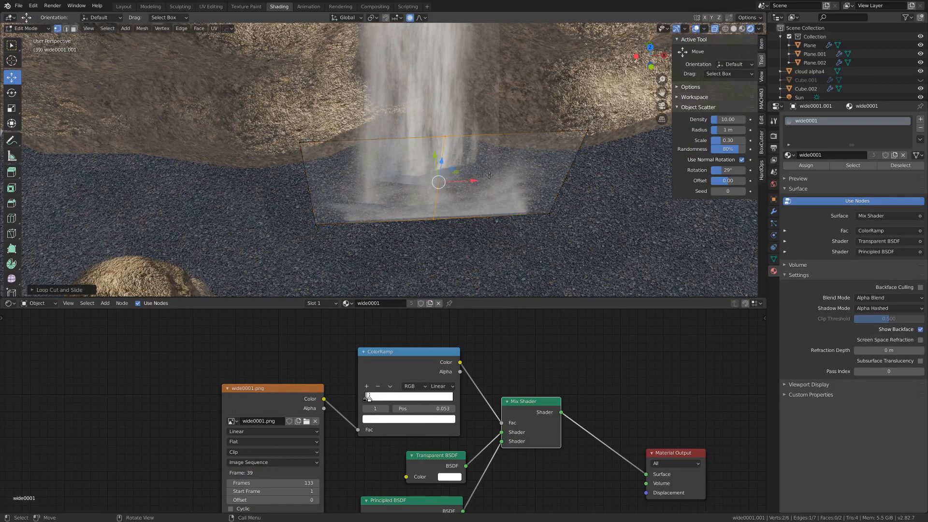
pyautogui.click(554, 165)
pyautogui.keyDown('alt'); pyautogui.click(567, 165); pyautogui.keyUp('alt')
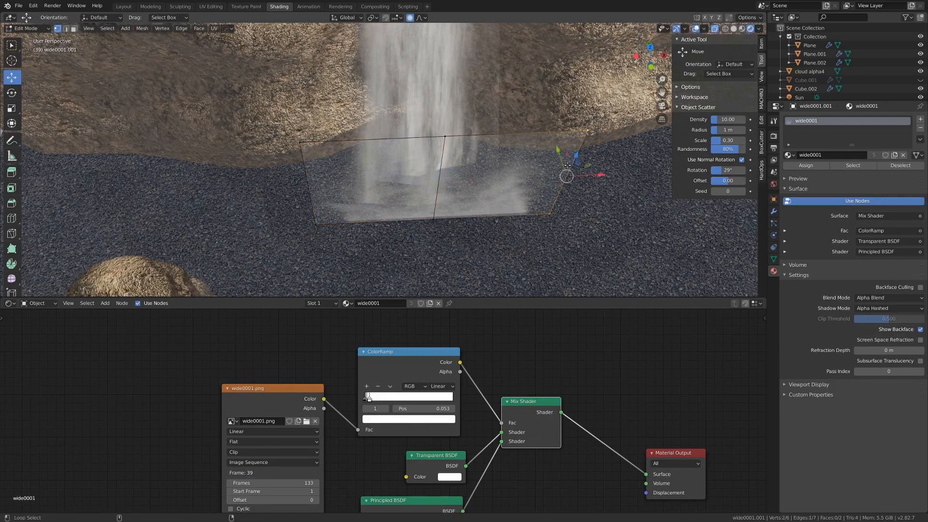
pyautogui.keyDown('alt'); pyautogui.keyDown('shift'); pyautogui.click(295, 167); pyautogui.keyUp('shift'); pyautogui.keyUp('alt')
pyautogui.moveTo(309, 166); pyautogui.dragTo(390, 186, button='middle')
pyautogui.moveTo(420, 118); pyautogui.dragTo(382, 100)
# Step: Bevel the plane's center vertical edge with 6 segments to round it into a wide curve around the falls
pyautogui.moveTo(409, 106); pyautogui.dragTo(451, 151, button='middle')
pyautogui.hotkey('ctrl', 'b')
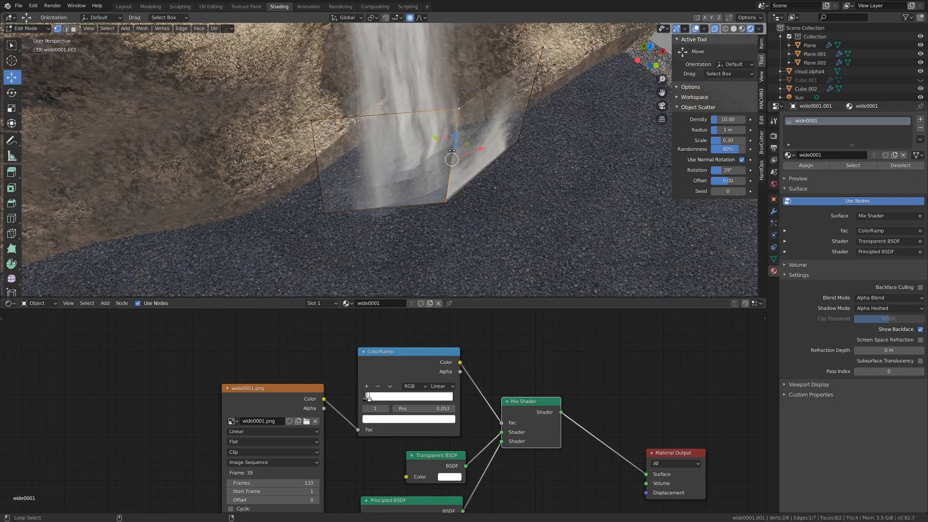
pyautogui.scroll(5, 451, 153)
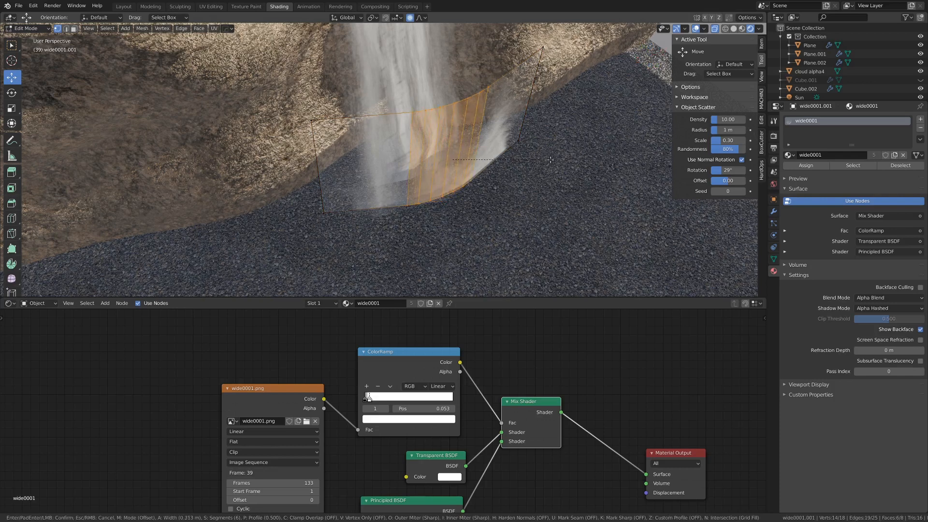
pyautogui.click(571, 160)
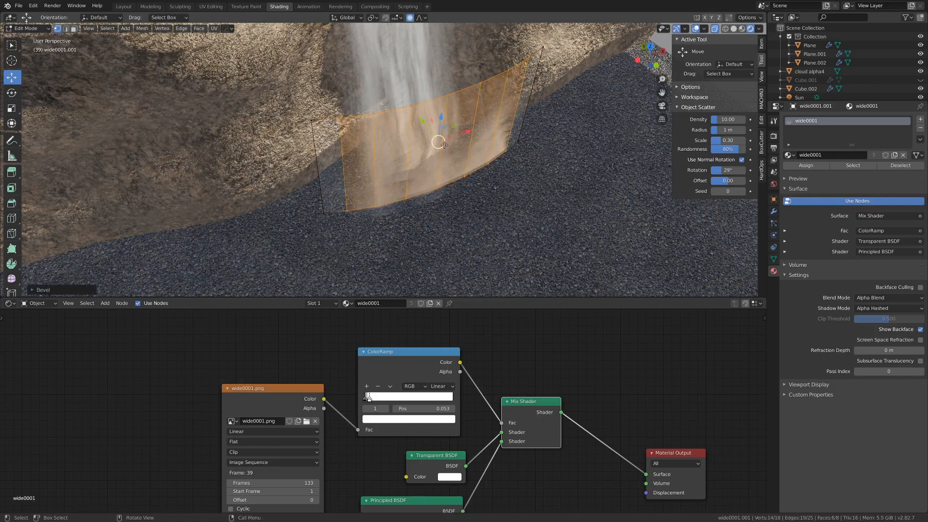
# Step: Move the whole curved plane along Y away from the cliff, stretch it along Y, and clear the selection
pyautogui.press('a')
pyautogui.moveTo(421, 120); pyautogui.dragTo(438, 140)
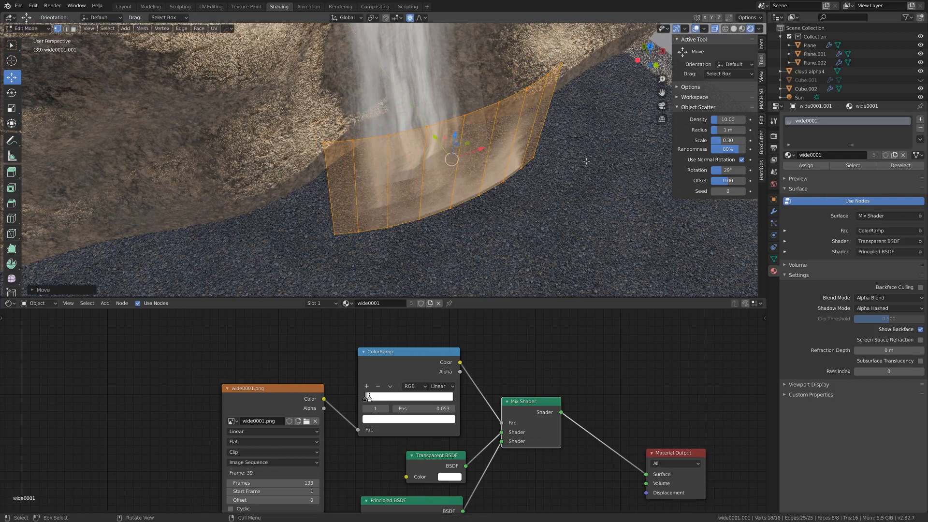
pyautogui.press('s')
pyautogui.press('y')
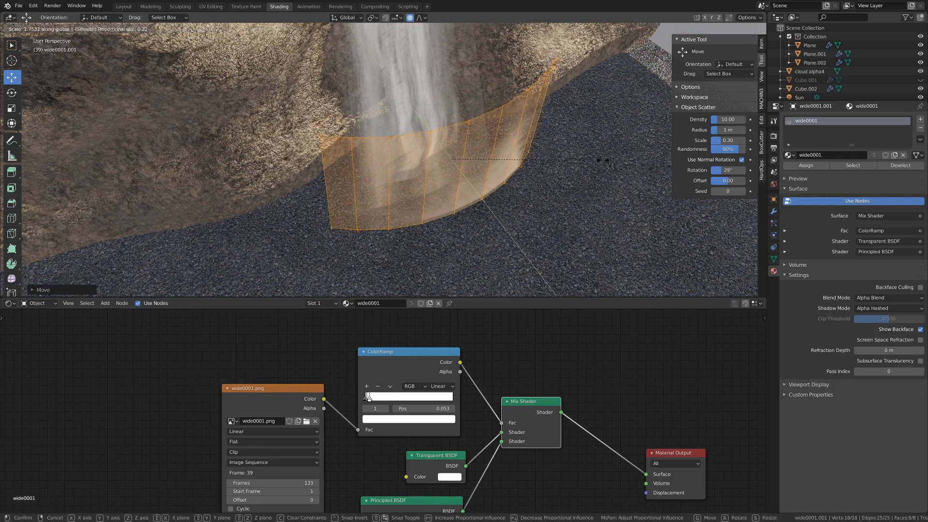
pyautogui.click(632, 158)
pyautogui.hotkey('alt', 'a')
# Step: Select the curved plane's top edge loop and move it outward along Y so the plane leans away from the falls
pyautogui.moveTo(540, 140); pyautogui.dragTo(445, 115, button='middle')
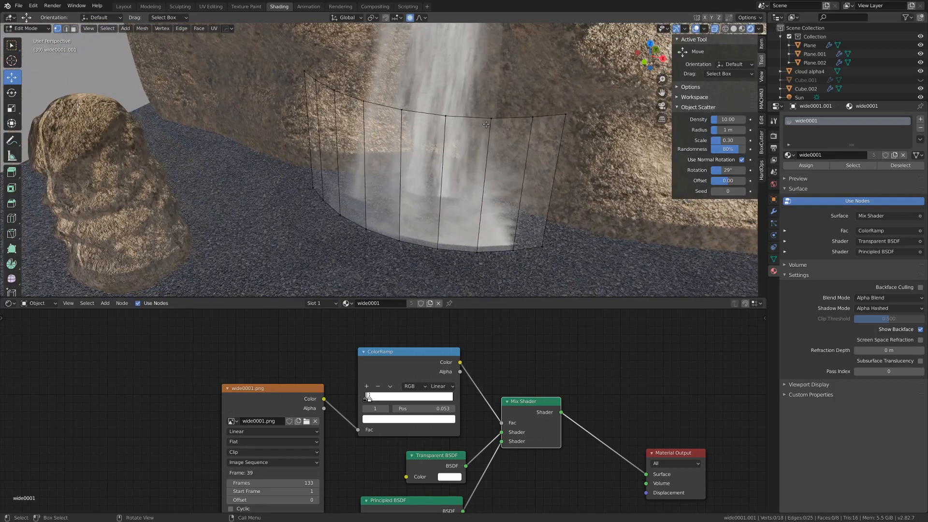
pyautogui.keyDown('alt'); pyautogui.click(444, 115); pyautogui.keyUp('alt')
pyautogui.moveTo(445, 115); pyautogui.dragTo(414, 122, button='middle')
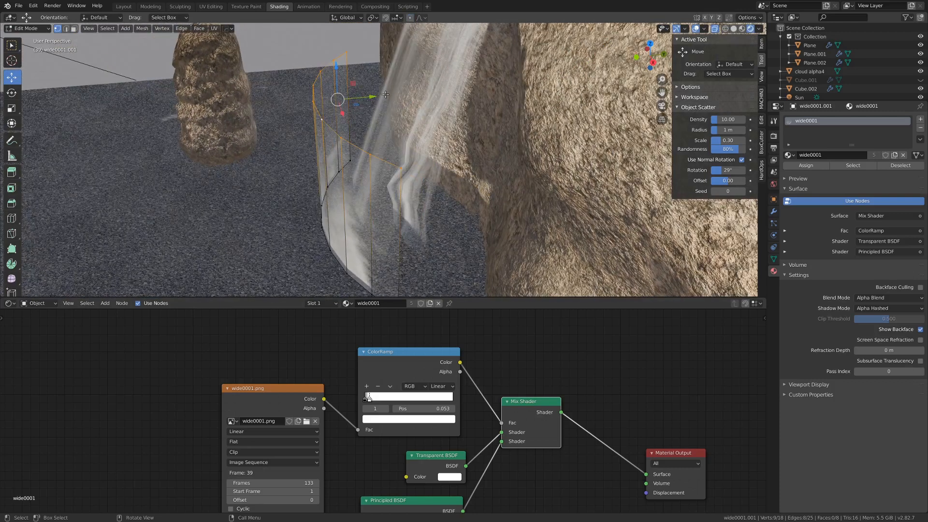
pyautogui.press('g')
pyautogui.press('y')
pyautogui.click(312, 97)
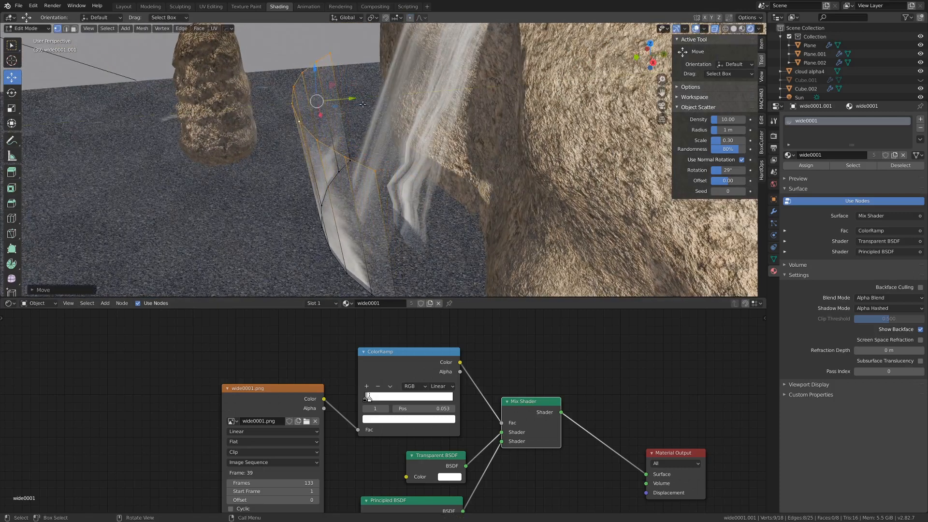
# Step: Scale the curved plane's bottom edge loop inward with proportional editing off, then leave Edit Mode
pyautogui.moveTo(312, 97); pyautogui.dragTo(541, 176, button='middle')
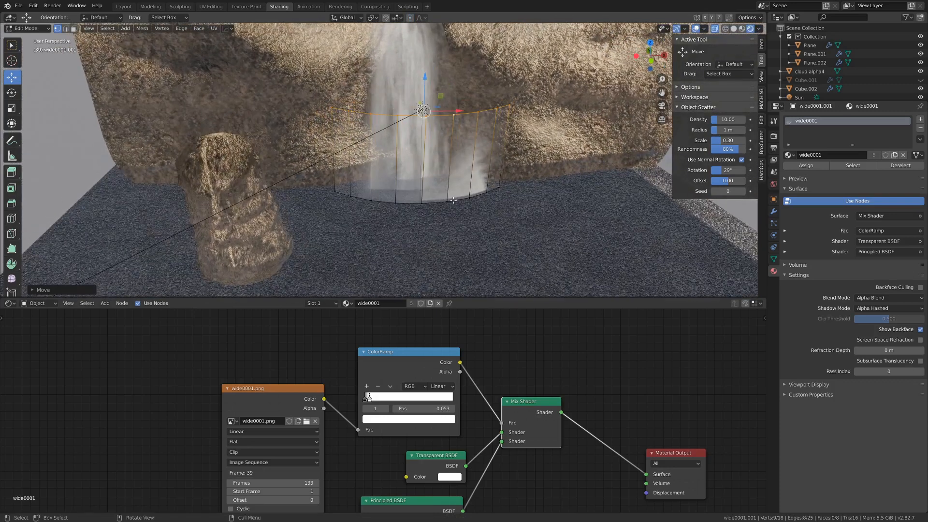
pyautogui.press('s')
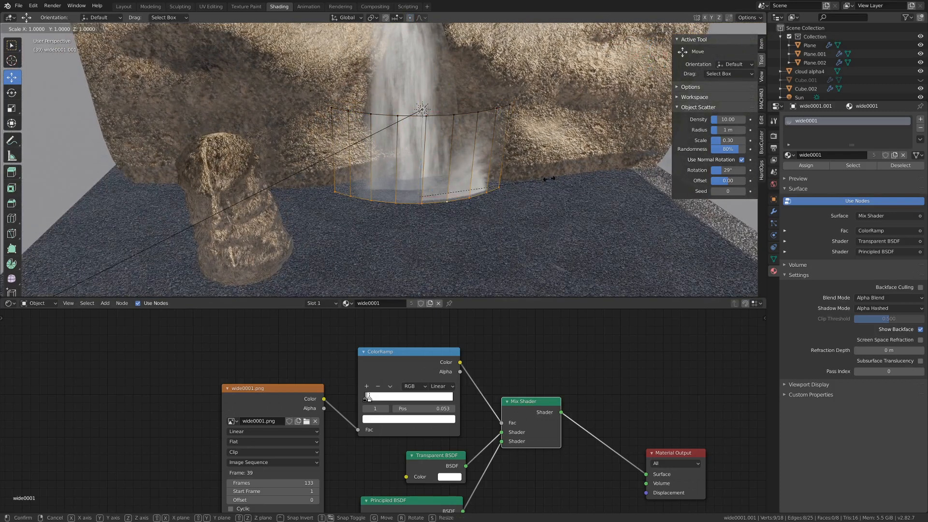
pyautogui.click(520, 186)
pyautogui.press('Tab')
# Step: Examine the waterfall and the curved splash plane at its base from near and far with nothing selected
pyautogui.moveTo(461, 190); pyautogui.dragTo(446, 170, button='middle')
pyautogui.scroll(-3, 423, 187)
pyautogui.hotkey('alt', 'a')
pyautogui.scroll(1, 448, 179)
pyautogui.scroll(4, 447, 178)
pyautogui.click(454, 158)
pyautogui.hotkey('alt', 'a')
pyautogui.scroll(-2, 446, 157)
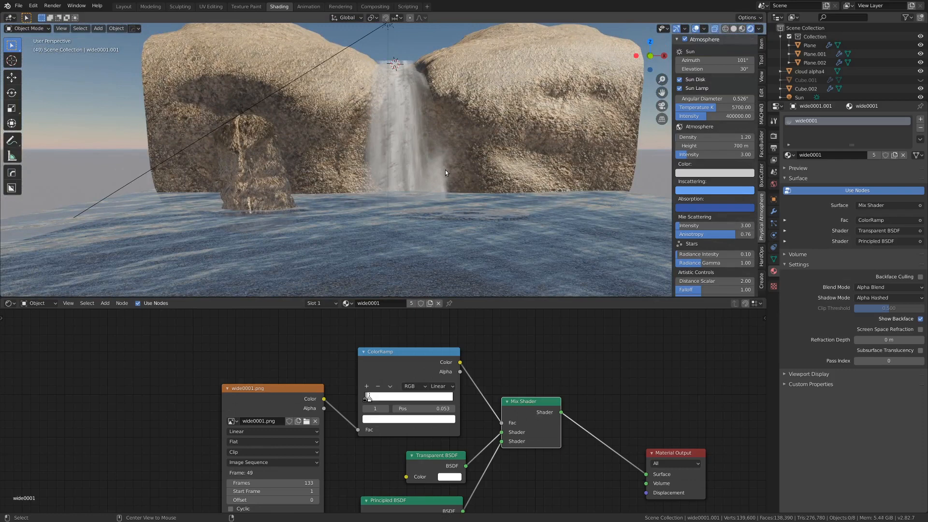
pyautogui.click(405, 233)
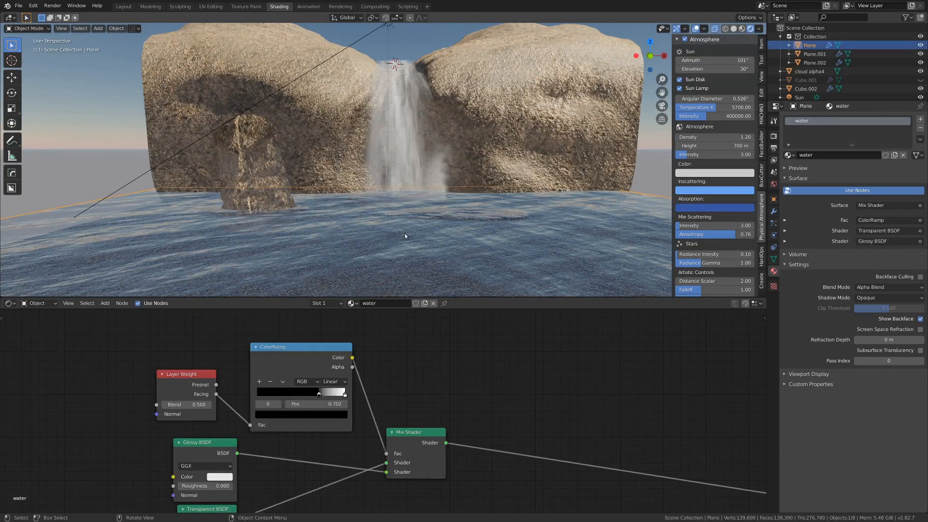
pyautogui.hotkey('alt', 'a')
pyautogui.scroll(3, 416, 199)
pyautogui.moveTo(417, 190)
pyautogui.keyDown('shift'); pyautogui.mouseDown(button='middle')
pyautogui.moveTo(426, 236)
pyautogui.moveTo(428, 183)
pyautogui.mouseUp(button='middle'); pyautogui.keyUp('shift')
pyautogui.scroll(-3, 428, 182)
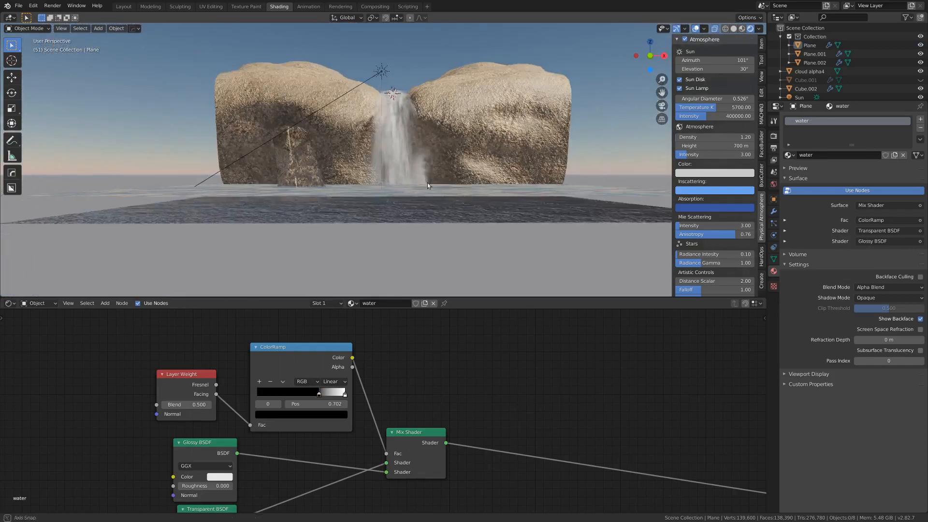
# Step: Reposition the main smoke plane's upper corner vertex beside the right cliff, inward and upward, using smooth proportional editing with a reduced radius
pyautogui.scroll(3, 427, 177)
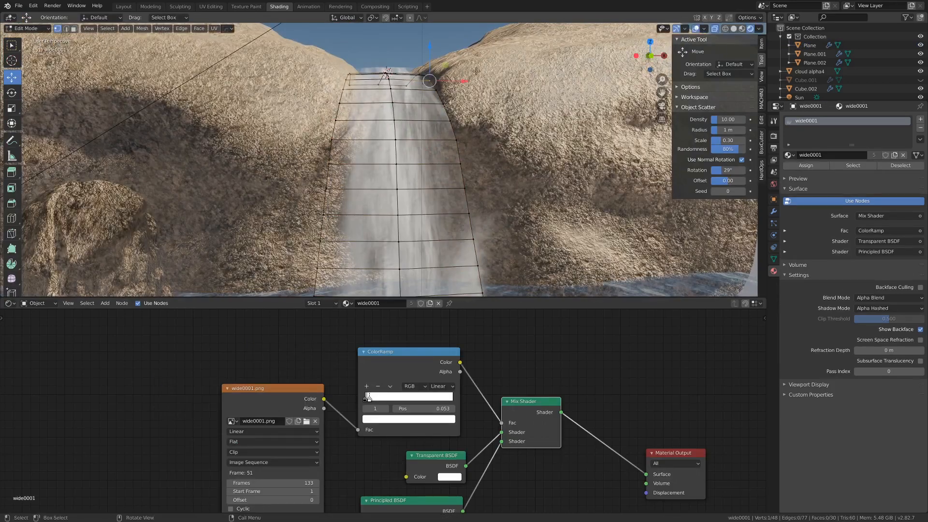
pyautogui.press('o')
pyautogui.press('g')
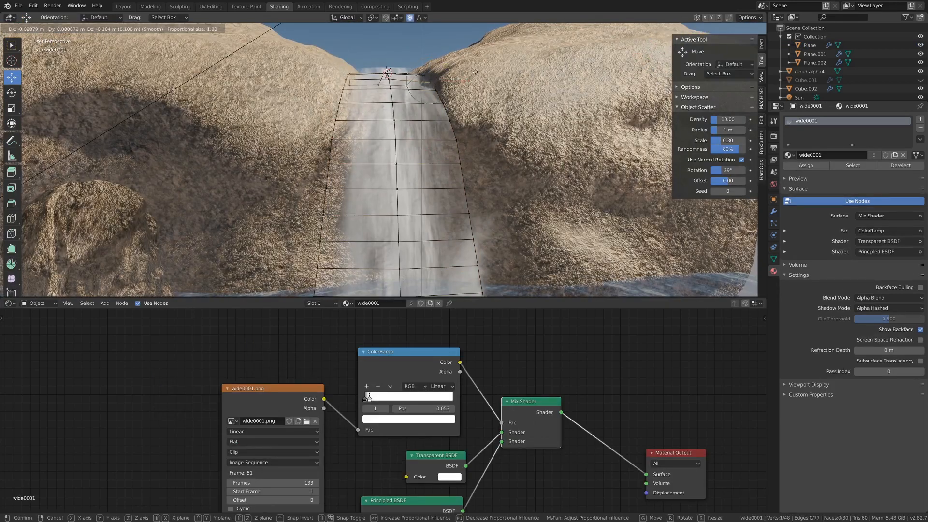
pyautogui.scroll(-5, 466, 67)
pyautogui.click(462, 66)
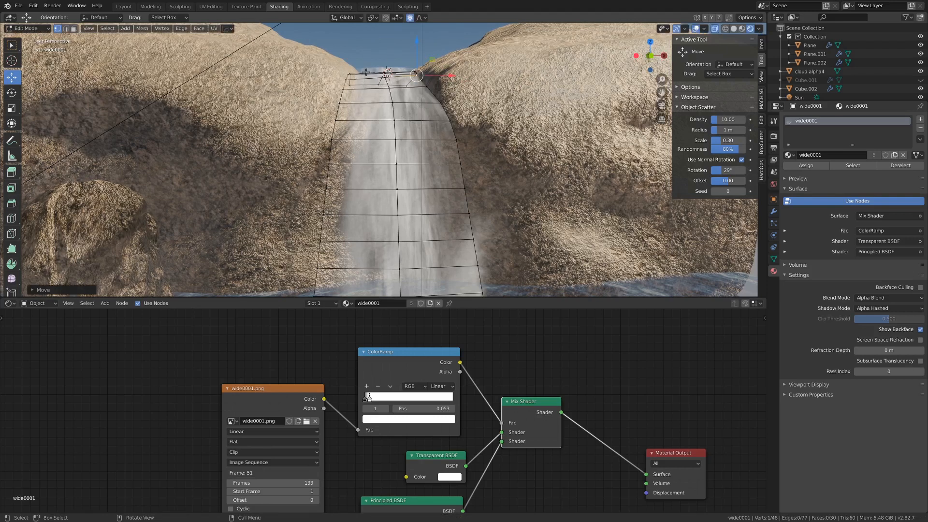
pyautogui.press('g')
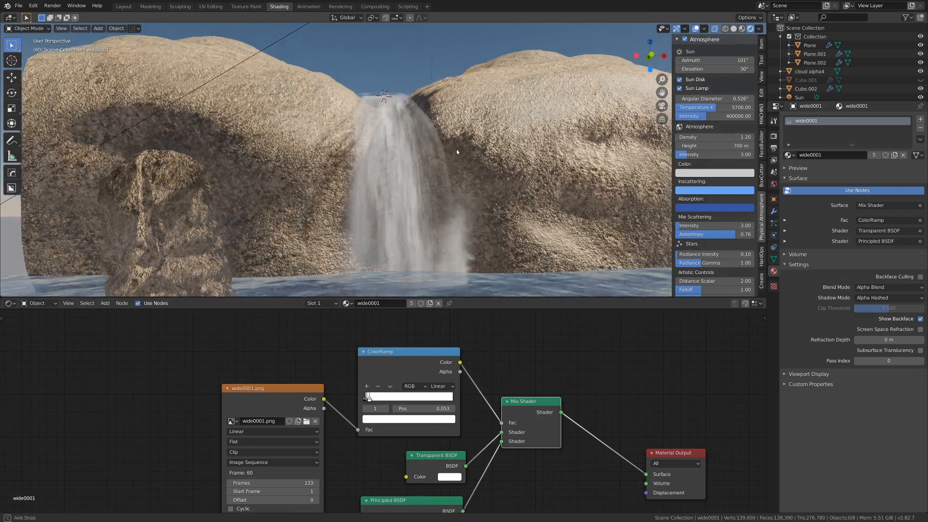
# Step: Inspect the waterfall, its spray and the water surface from several distances and angles, leaving nothing selected
pyautogui.moveTo(456, 152); pyautogui.dragTo(452, 147, button='middle')
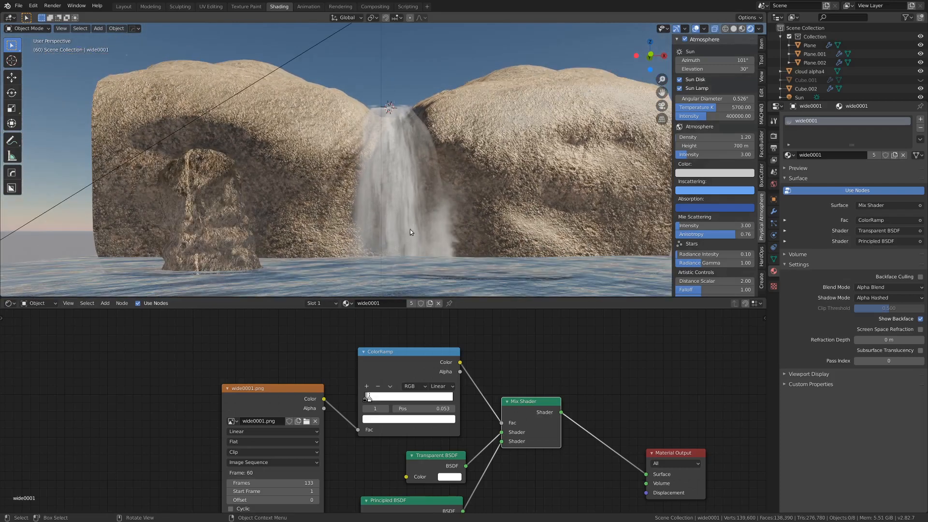
pyautogui.scroll(-2, 417, 239)
pyautogui.moveTo(410, 232); pyautogui.dragTo(315, 278, button='middle')
pyautogui.scroll(2, 418, 239)
pyautogui.click(356, 270)
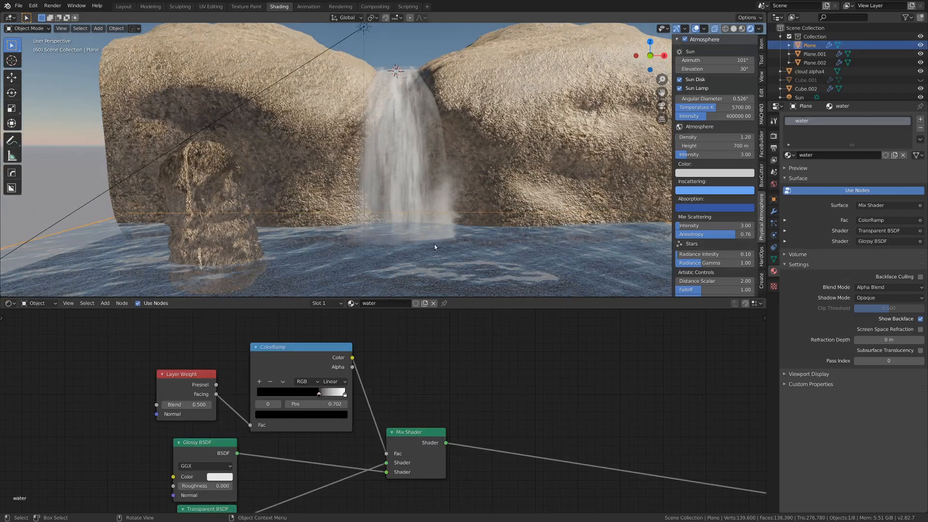
pyautogui.scroll(1, 407, 242)
pyautogui.moveTo(405, 242); pyautogui.dragTo(403, 239, button='middle')
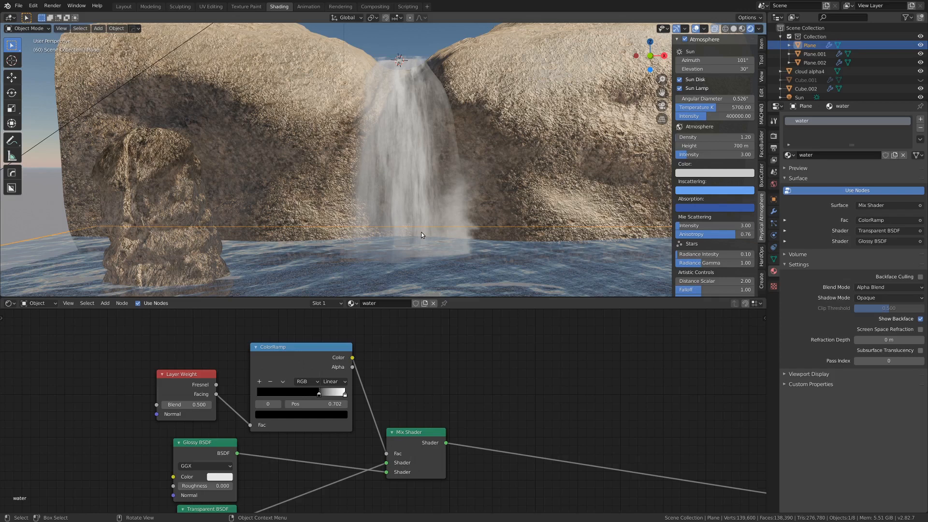
pyautogui.scroll(-3, 474, 228)
pyautogui.moveTo(474, 228); pyautogui.dragTo(471, 231, button='middle')
pyautogui.scroll(1, 472, 228)
pyautogui.hotkey('alt', 'a')
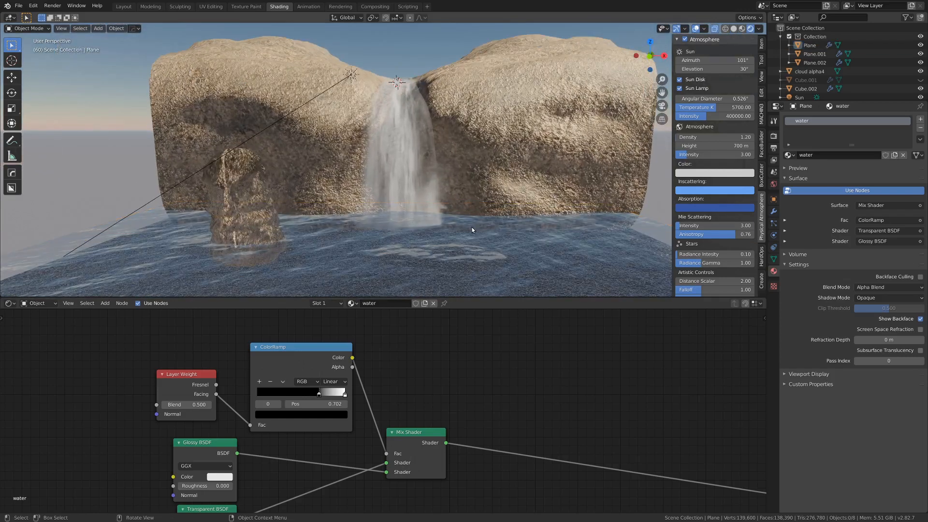
pyautogui.scroll(1, 448, 222)
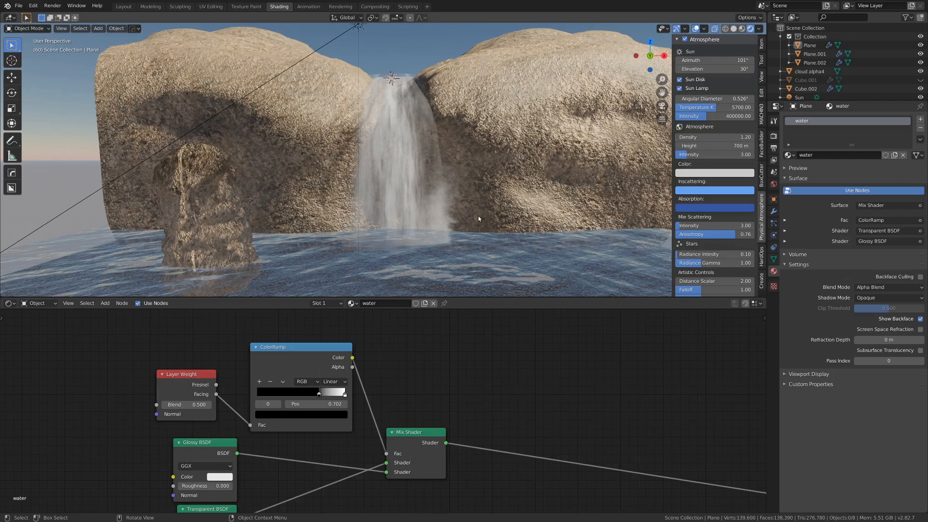
pyautogui.moveTo(479, 216); pyautogui.dragTo(474, 215, button='middle')
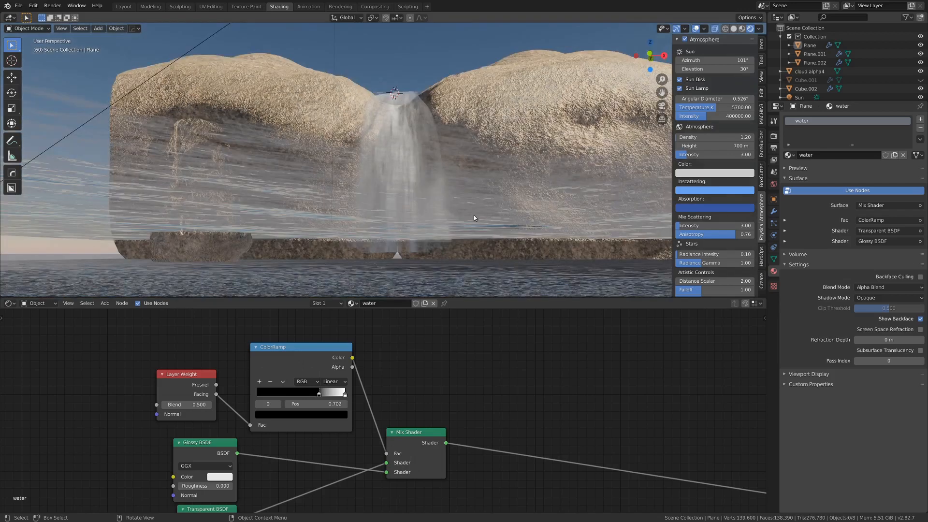